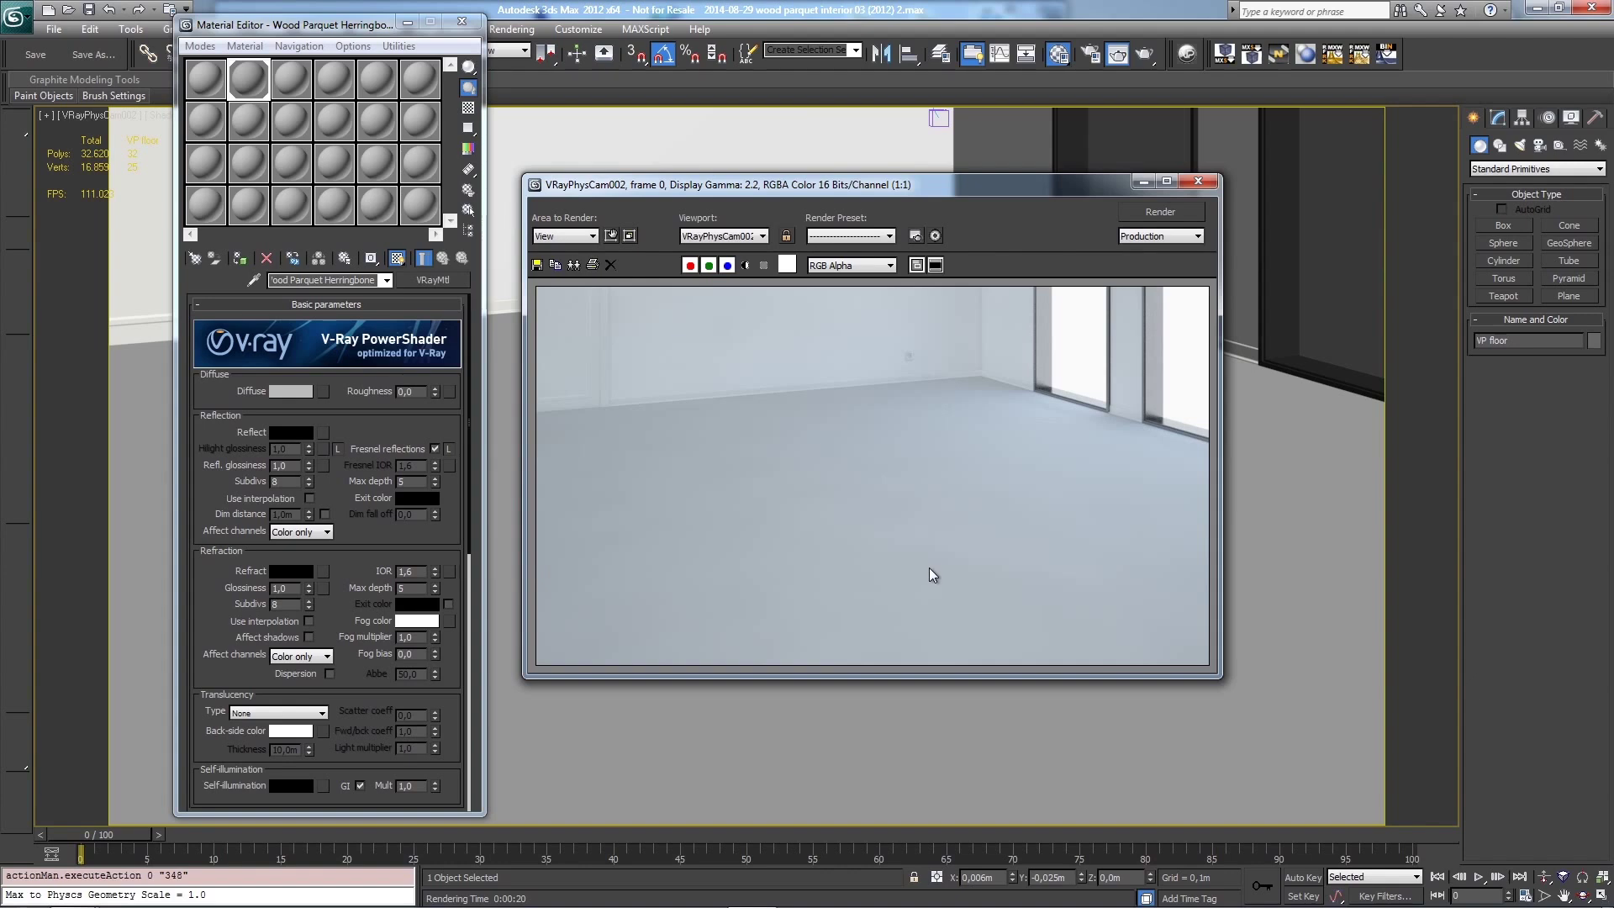
Step: Assign a VP Omnitiles map to the diffuse slot of the Wood Parquet Herringbone material
{"action": "key", "text": "ctrl+s"}
{"action": "left_click", "coordinate": [1301, 547]}
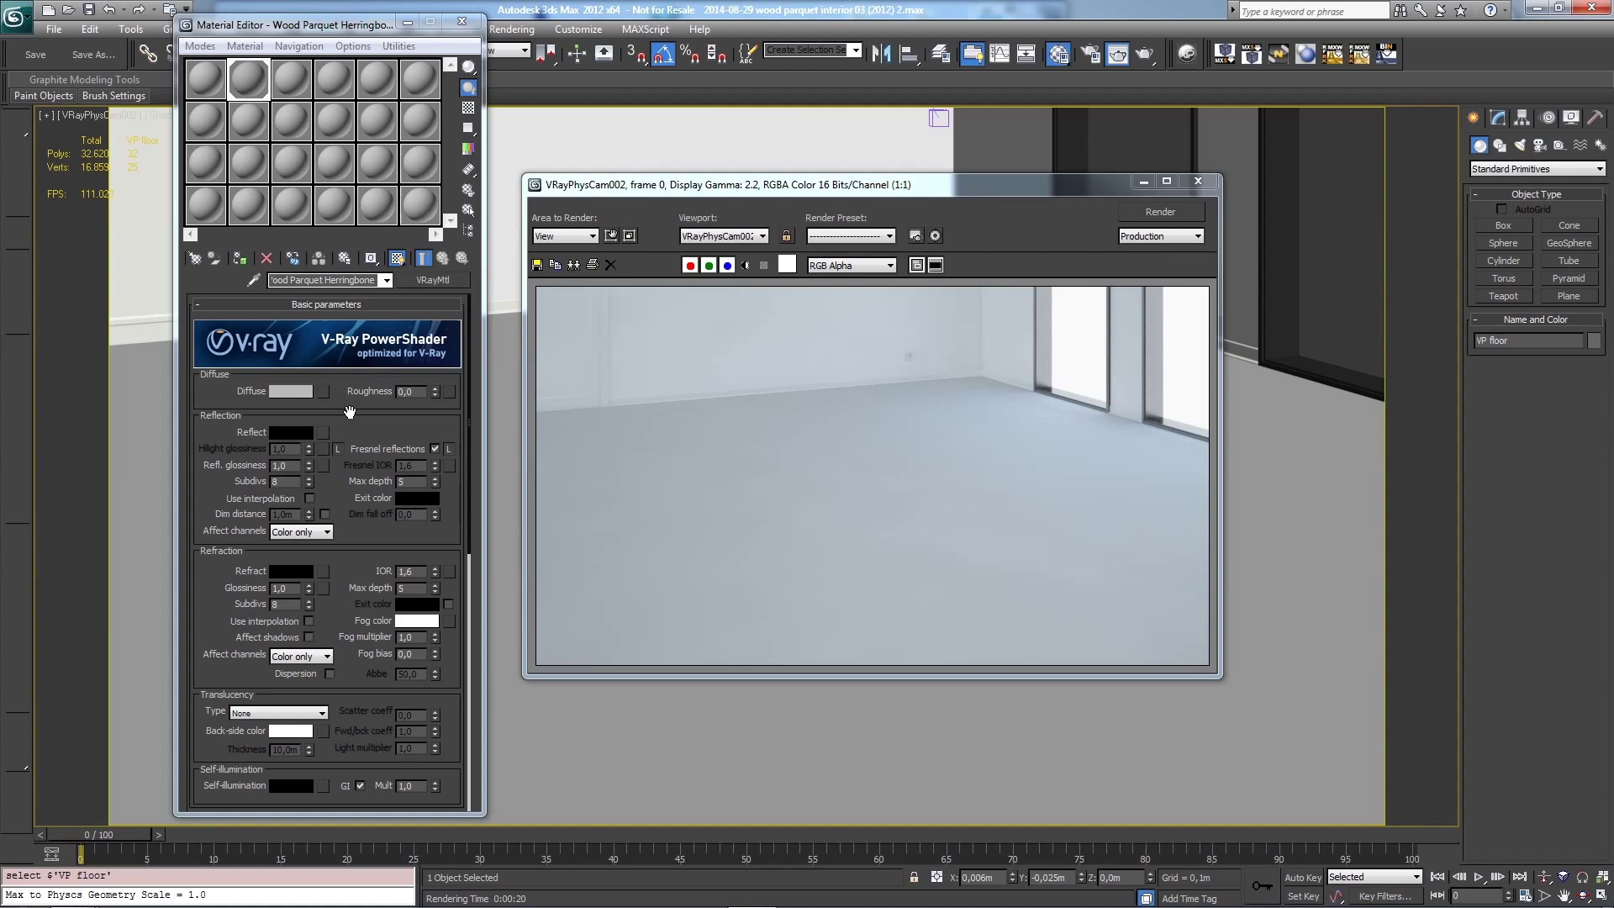
{"action": "left_click", "coordinate": [323, 391]}
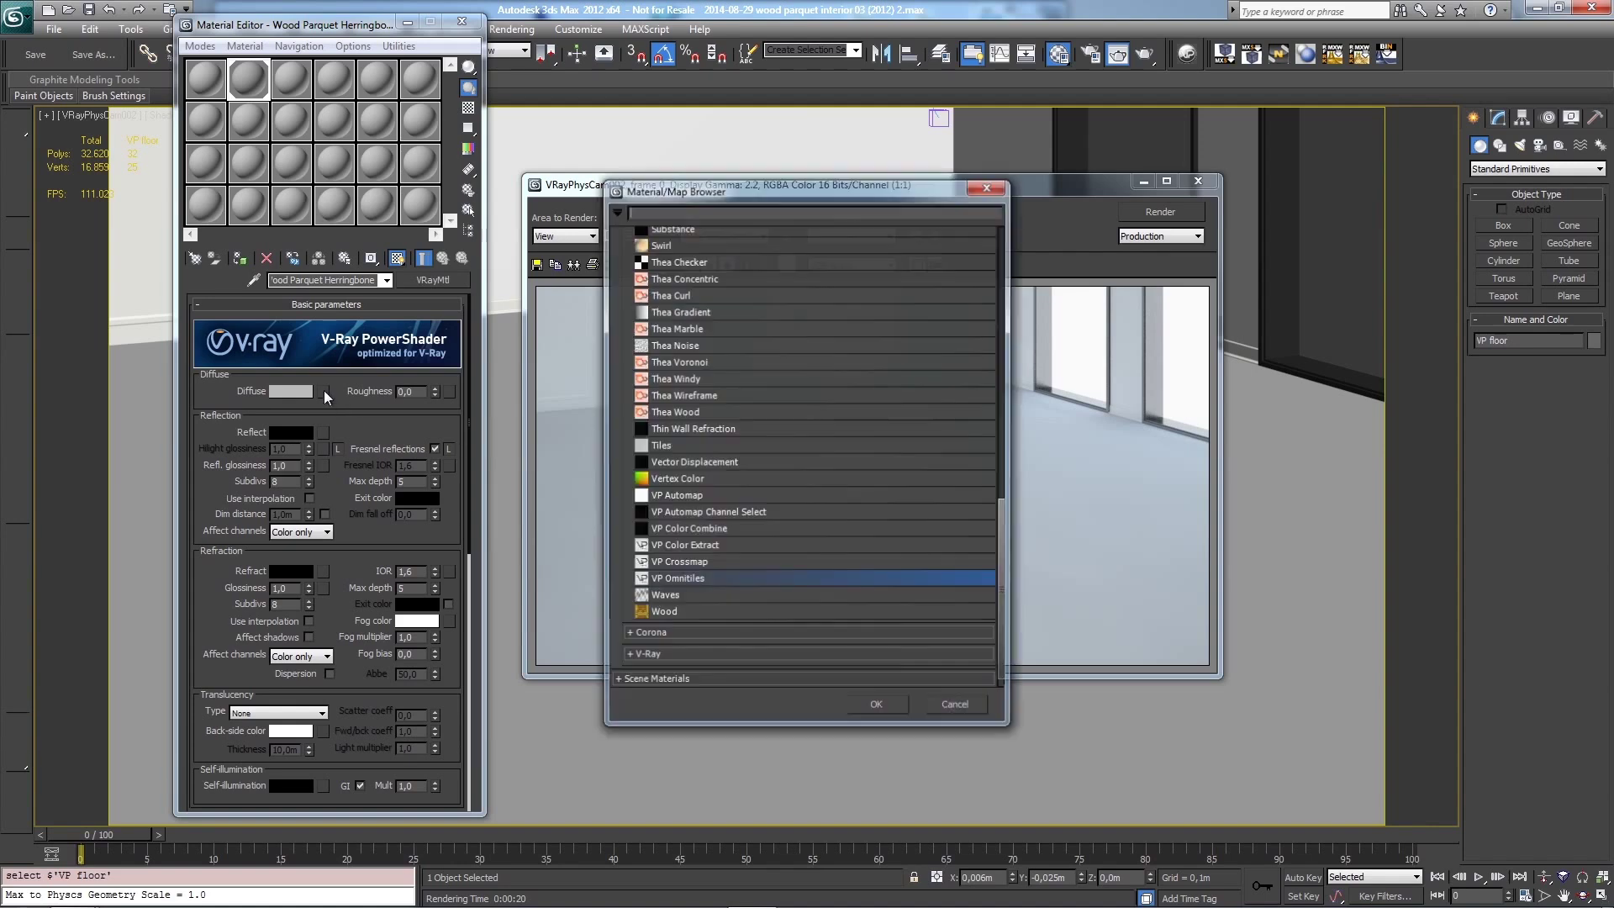
{"action": "double_click", "coordinate": [688, 579]}
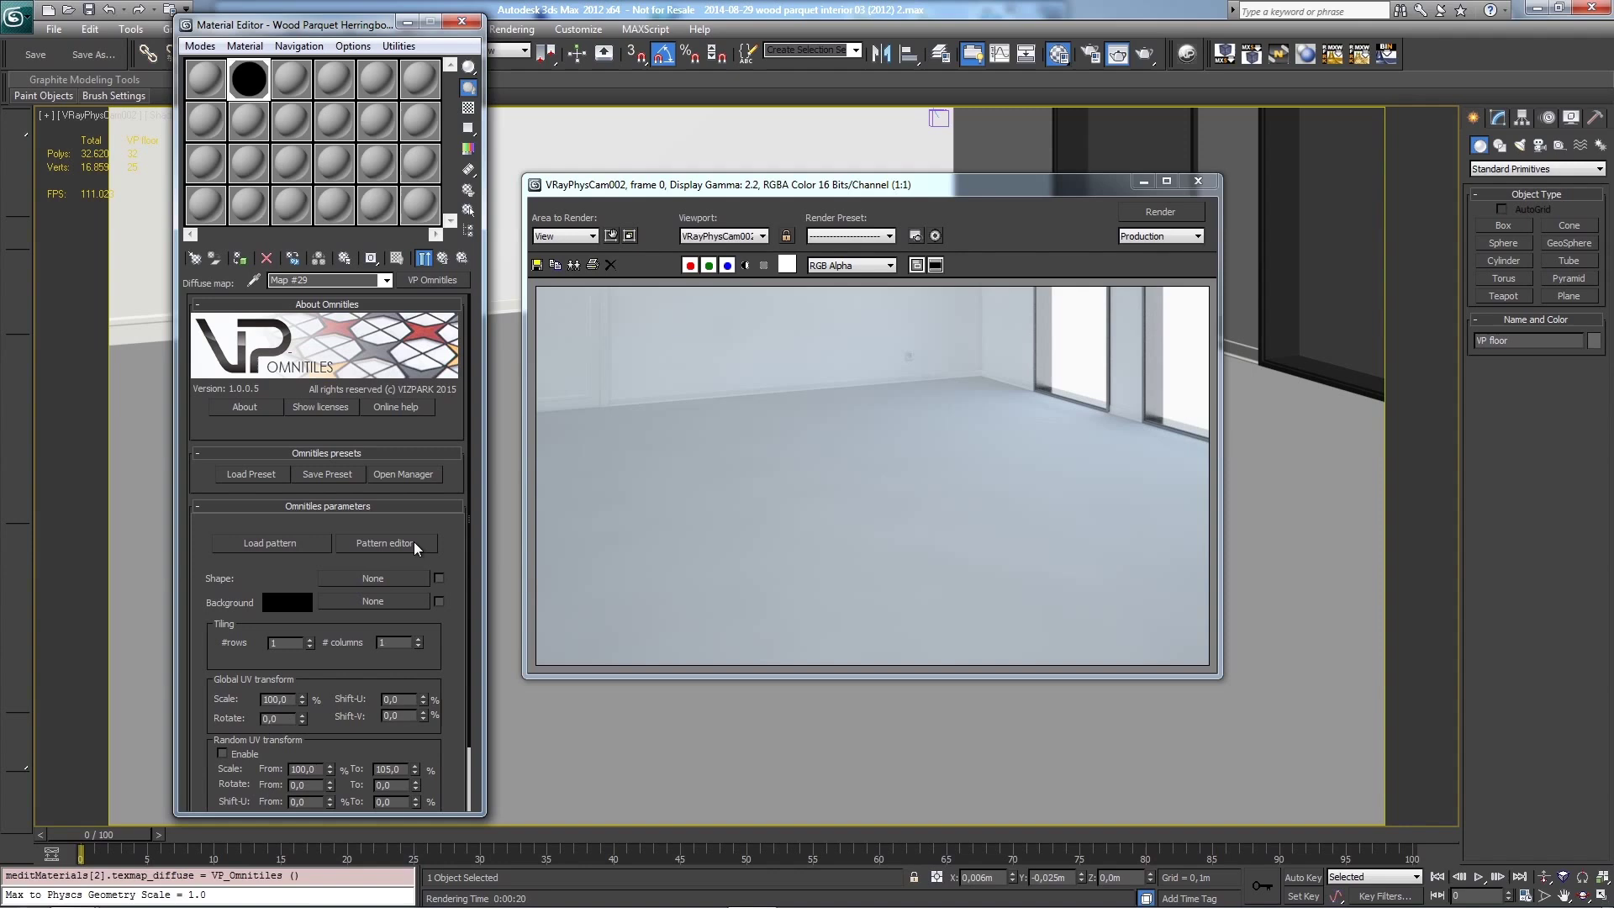
Step: Load the Running Bond 2 pattern preset into the Omnitiles map
{"action": "left_click_drag", "start_coordinate": [446, 547], "coordinate": [449, 492]}
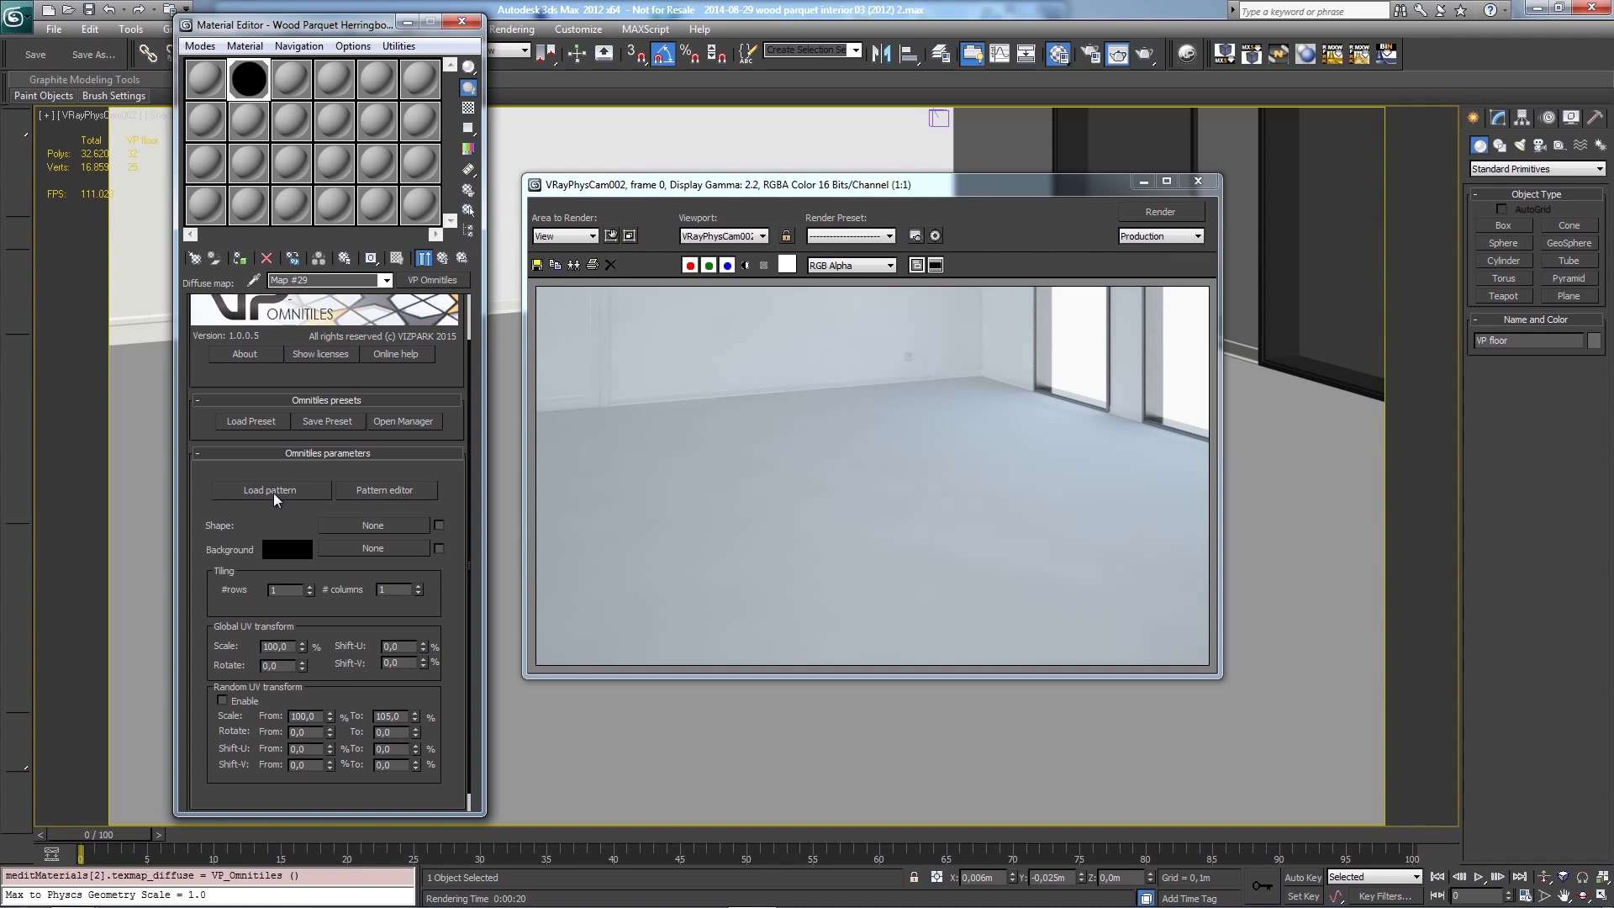
{"action": "left_click", "coordinate": [264, 491]}
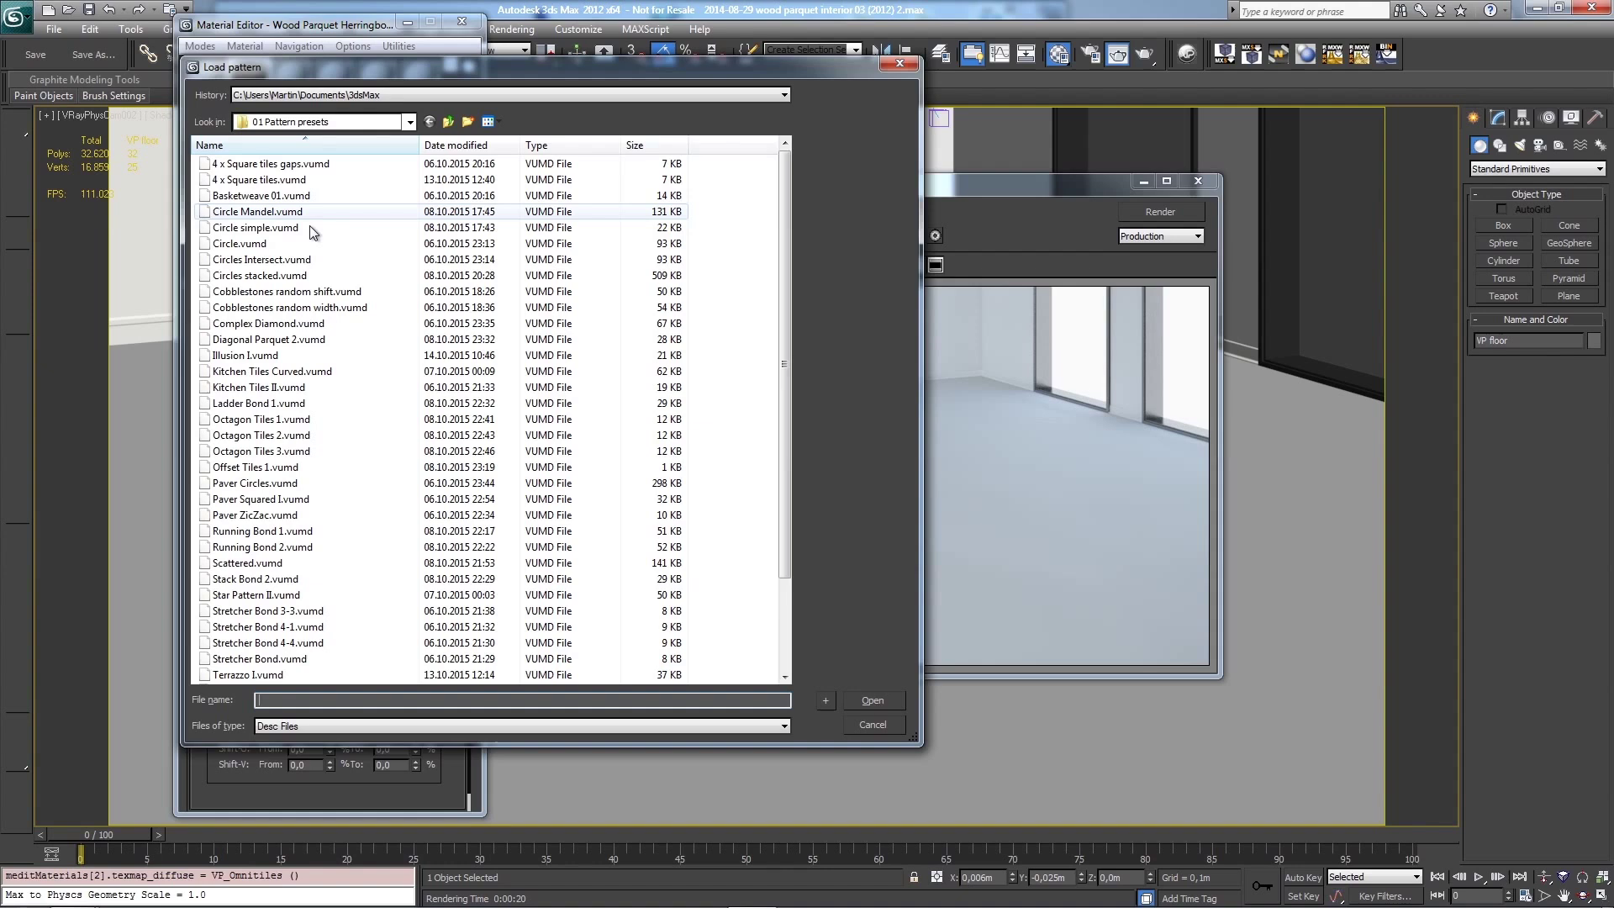
{"action": "left_click", "coordinate": [321, 546]}
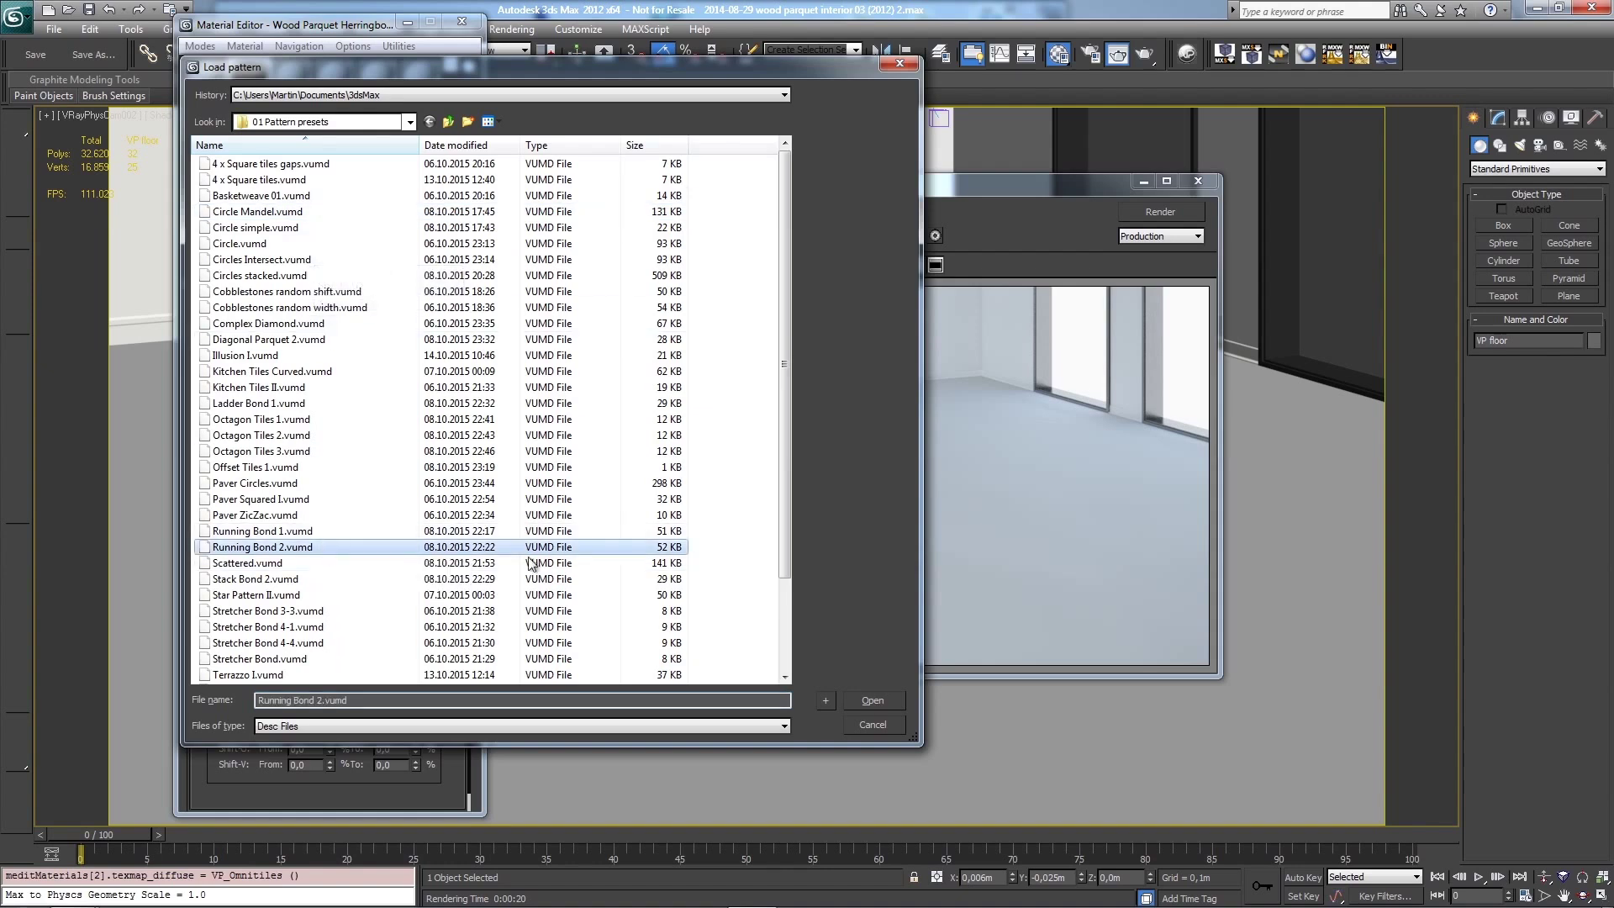
{"action": "left_click", "coordinate": [872, 700]}
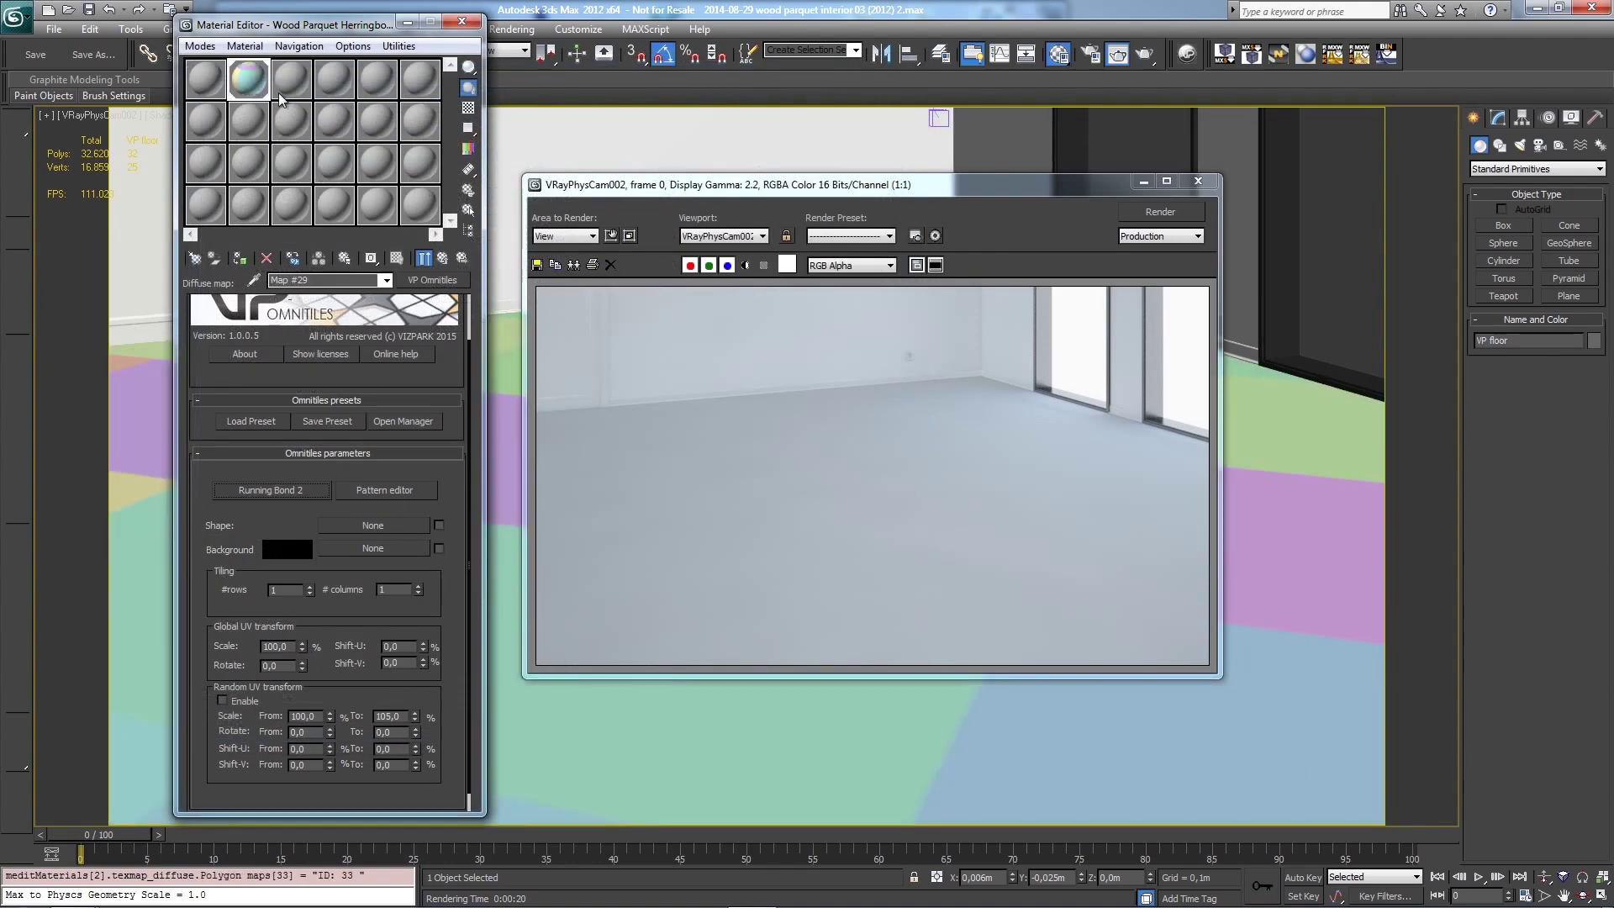
Step: Inspect the Running Bond 2 pattern in an enlarged sample preview and review its list of shape map IDs
{"action": "double_click", "coordinate": [252, 81]}
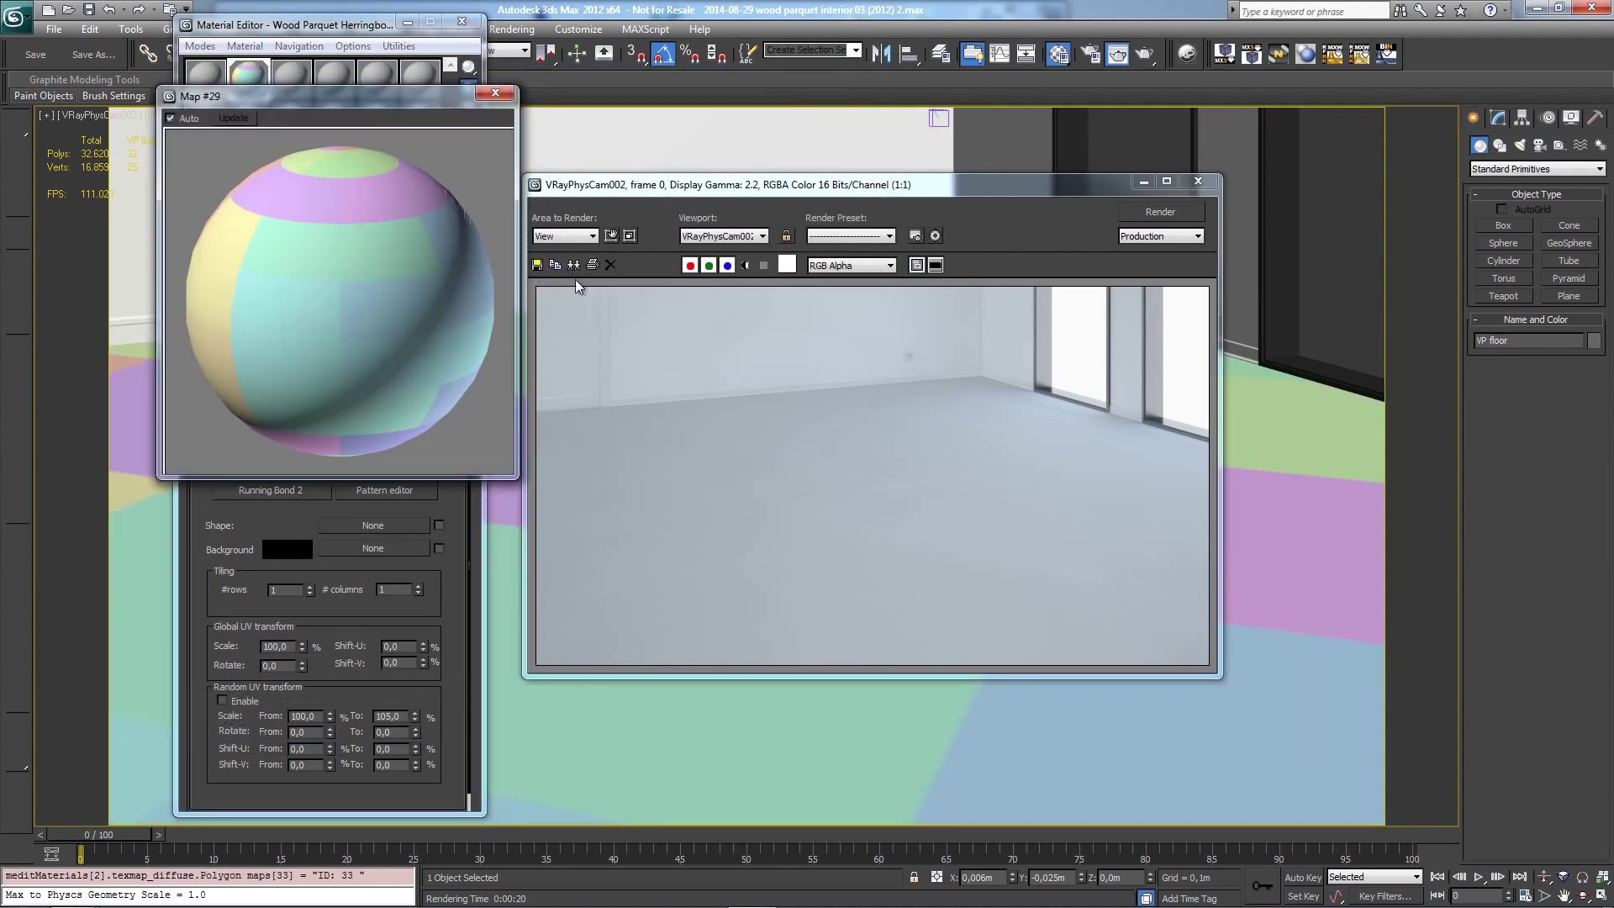
{"action": "left_click", "coordinate": [495, 93]}
{"action": "scroll", "coordinate": [446, 673], "scroll_direction": "down", "scroll_amount": 10}
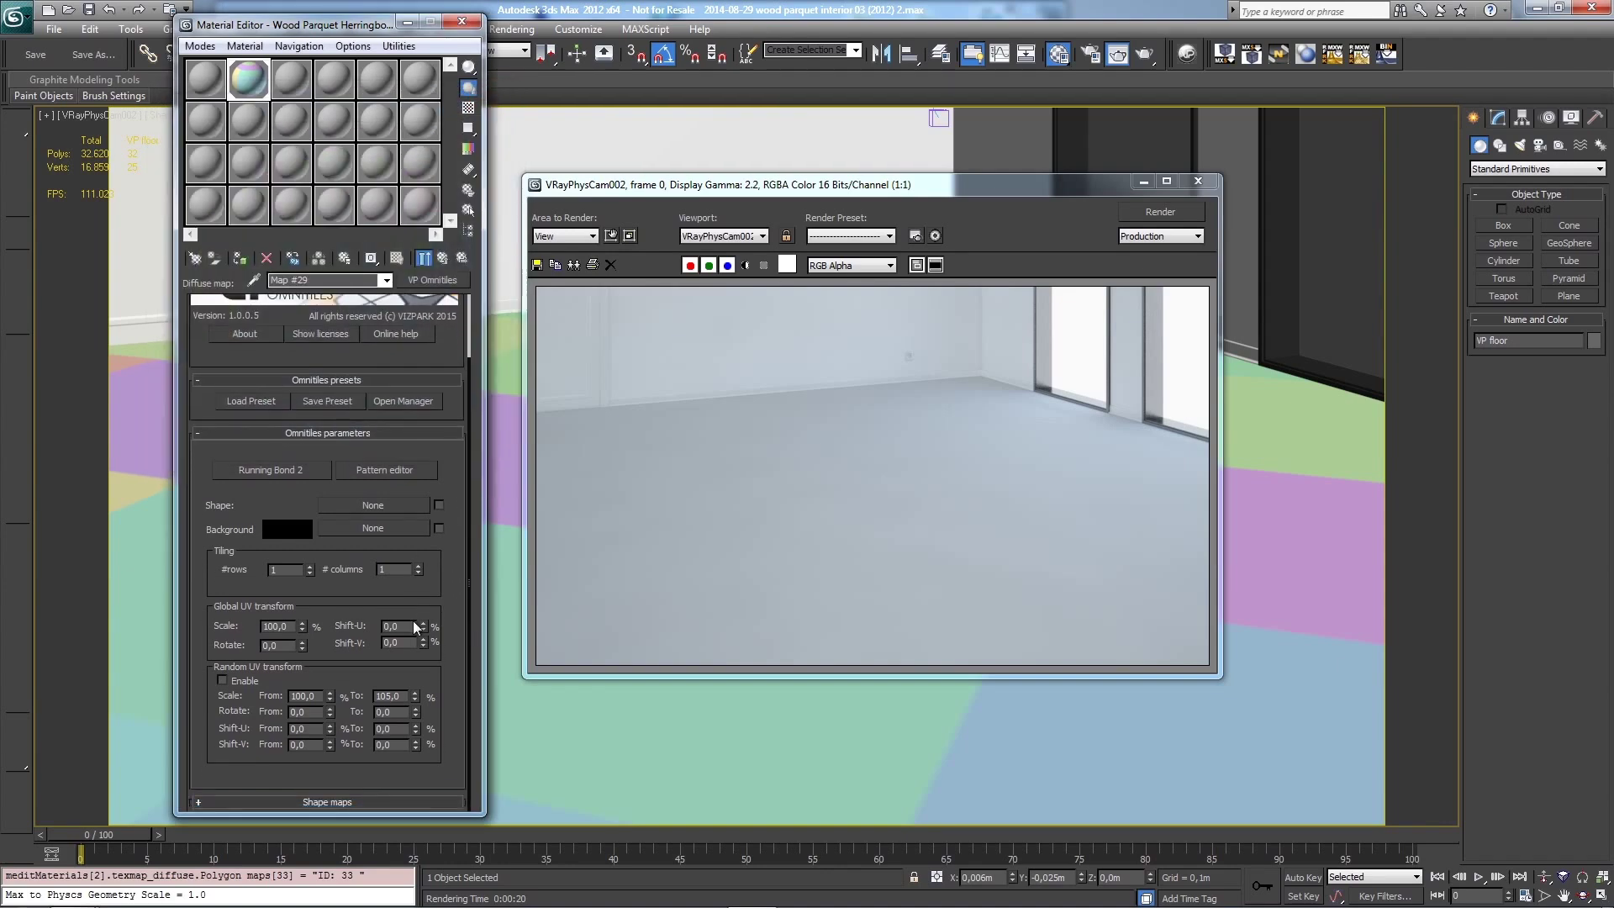
{"action": "scroll", "coordinate": [446, 696], "scroll_direction": "down", "scroll_amount": 1}
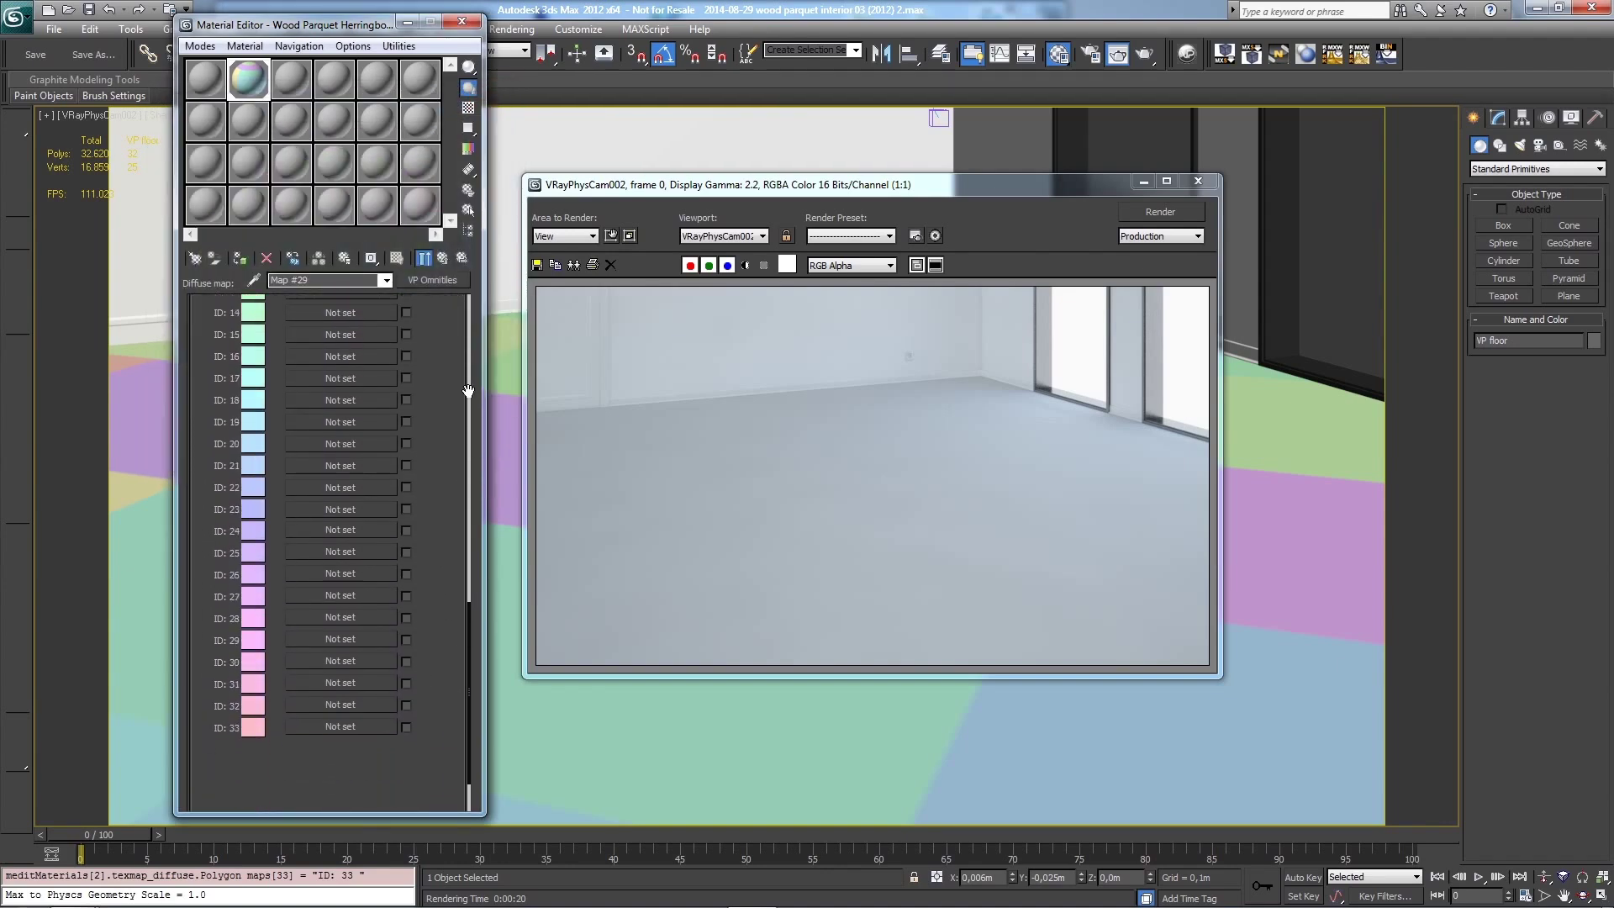
{"action": "scroll", "coordinate": [437, 740], "scroll_direction": "up", "scroll_amount": 3}
{"action": "scroll", "coordinate": [454, 577], "scroll_direction": "up", "scroll_amount": 10}
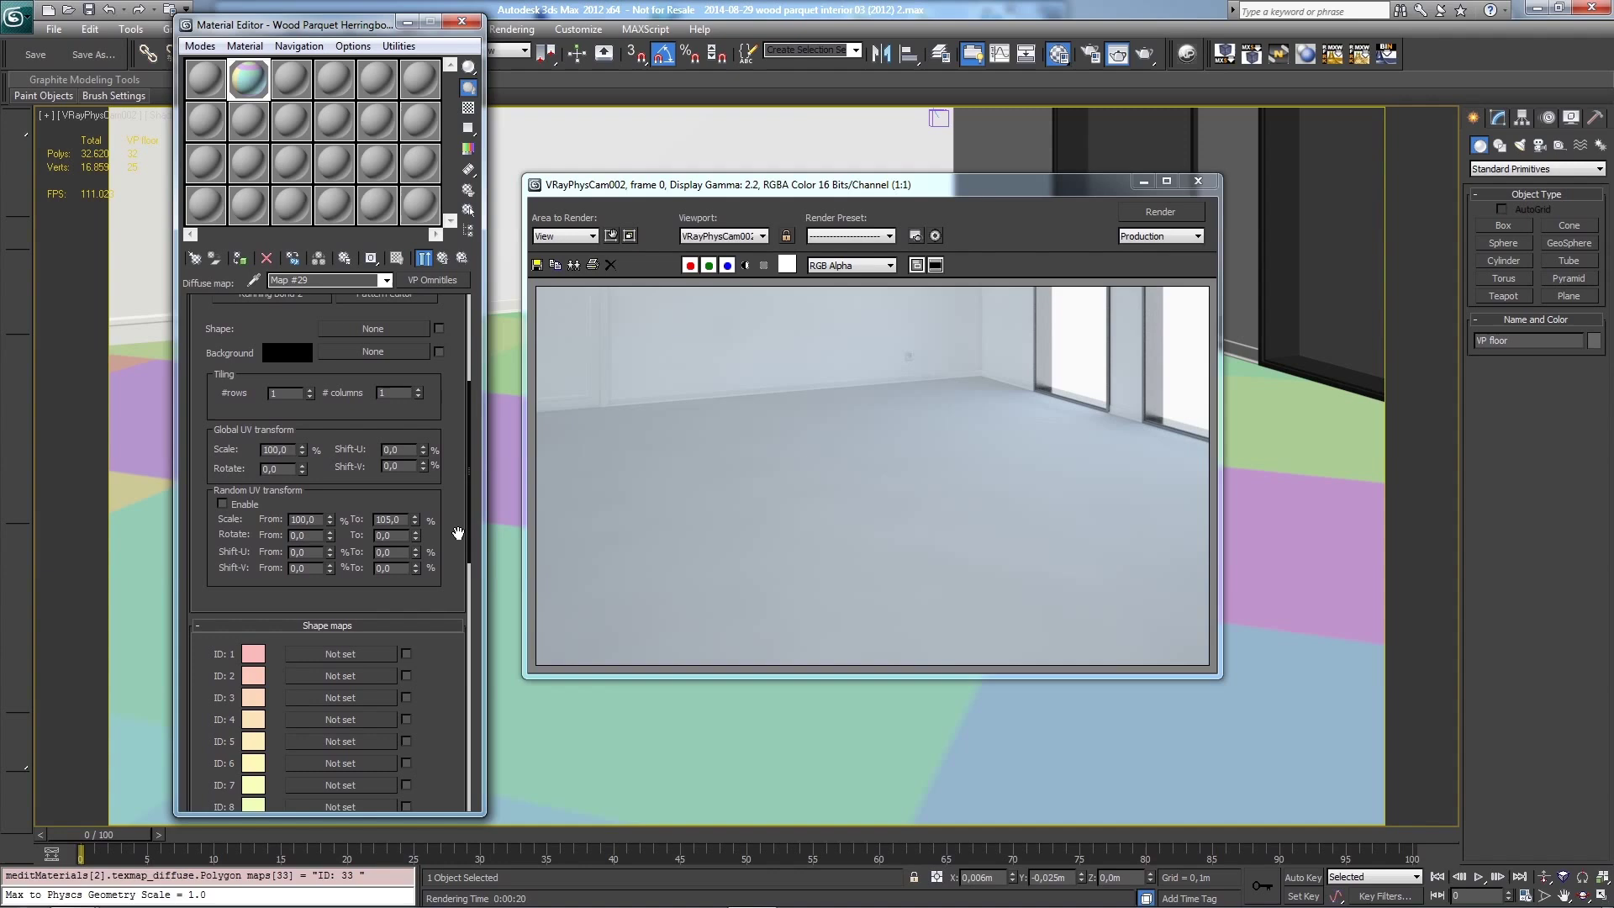
Step: Try the Octagon Tiles 3 pattern on the Omnitiles map and replace it with Ladder Bond 1
{"action": "left_click", "coordinate": [267, 486]}
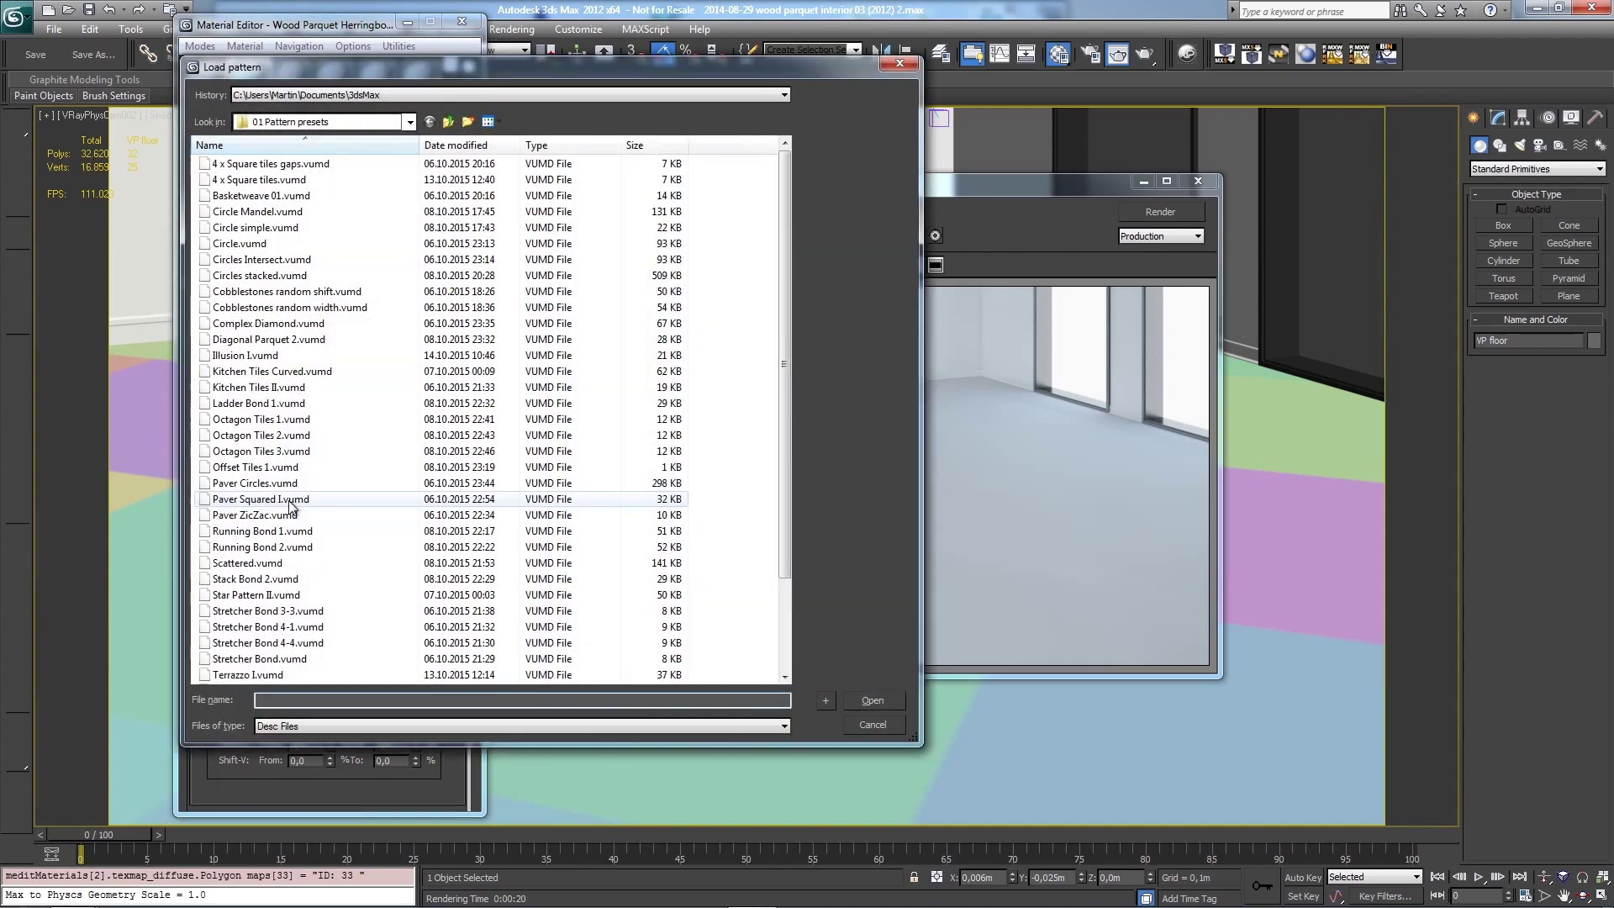
{"action": "left_click", "coordinate": [347, 454]}
{"action": "double_click", "coordinate": [348, 454]}
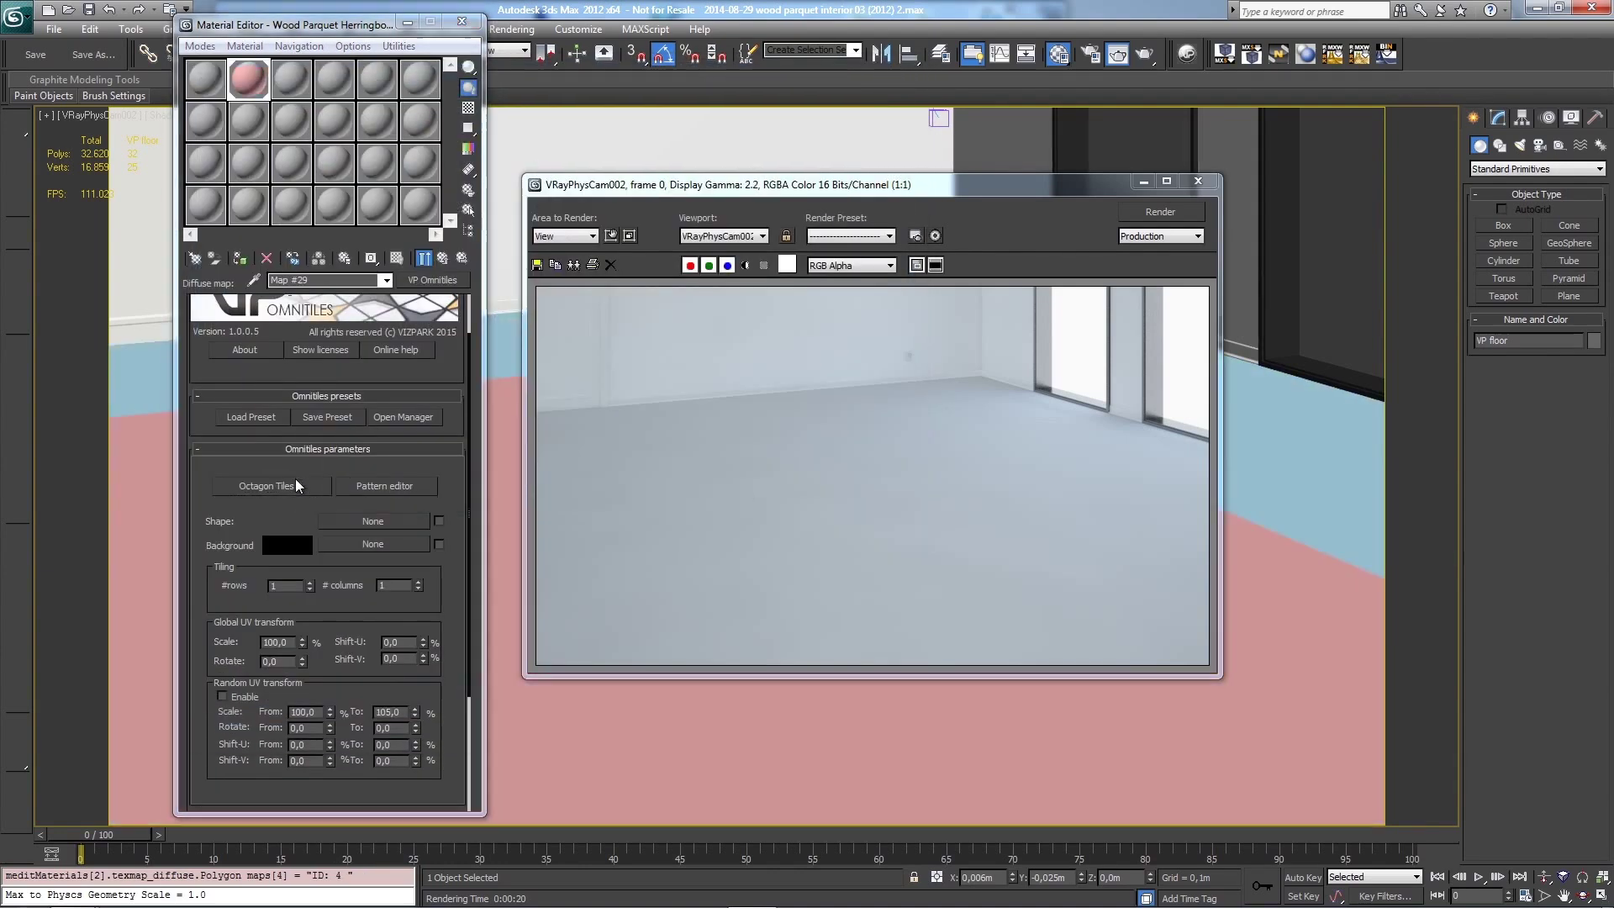
{"action": "left_click", "coordinate": [295, 479]}
{"action": "double_click", "coordinate": [315, 404]}
{"action": "scroll", "coordinate": [452, 660], "scroll_direction": "up", "scroll_amount": 2}
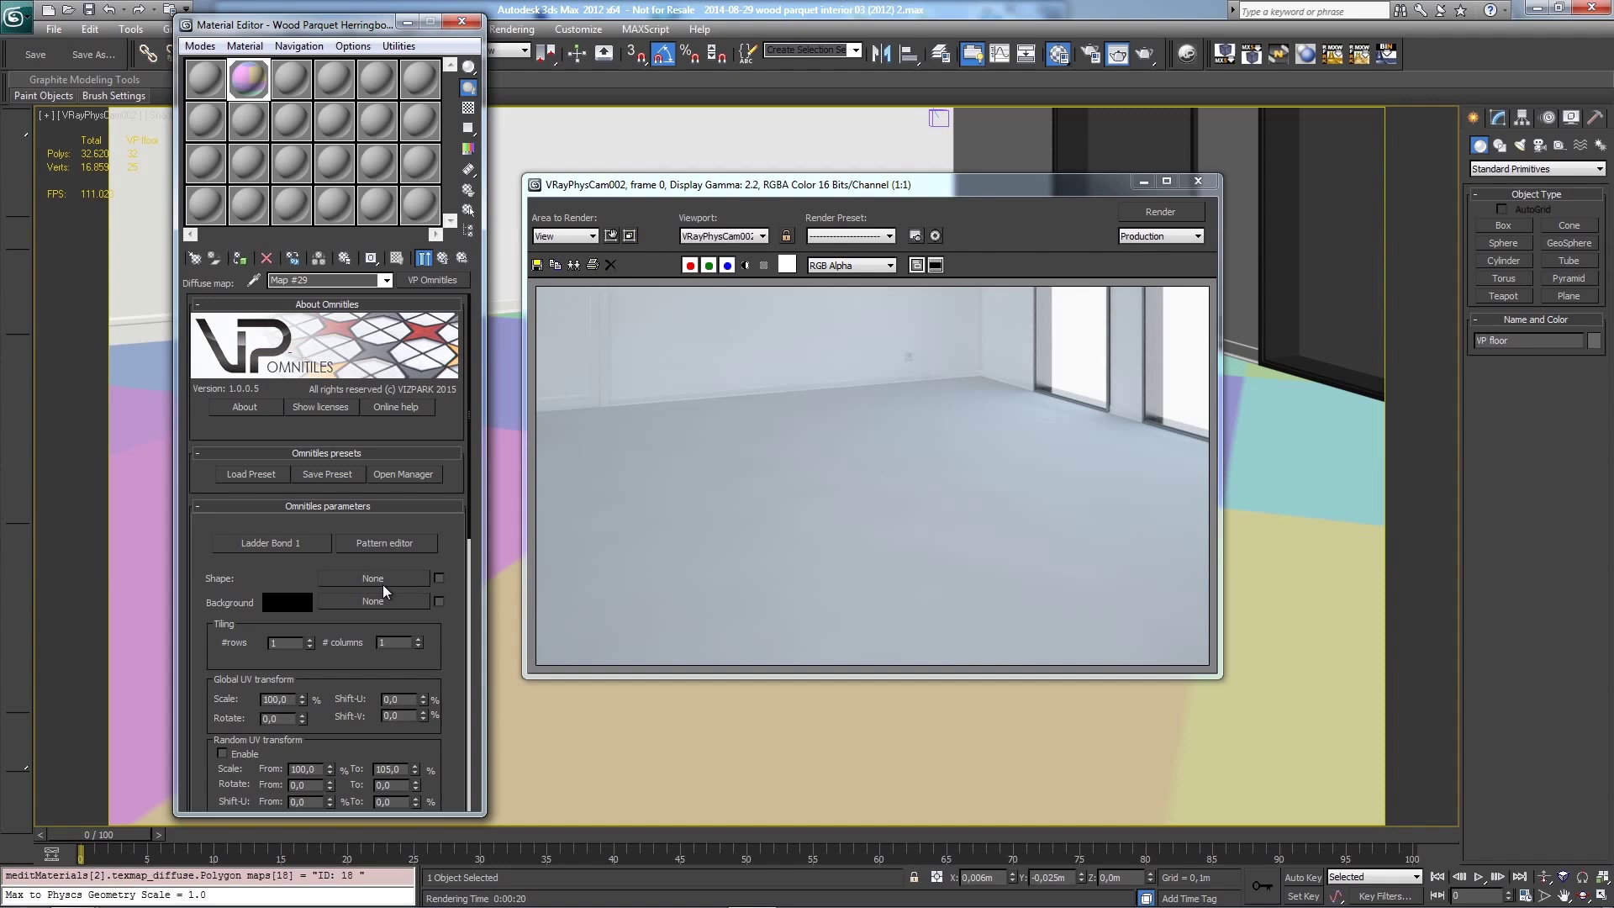
Step: Load the Illusion I Omnitiles preset from the Material Manager into the diffuse map
{"action": "left_click", "coordinate": [256, 476]}
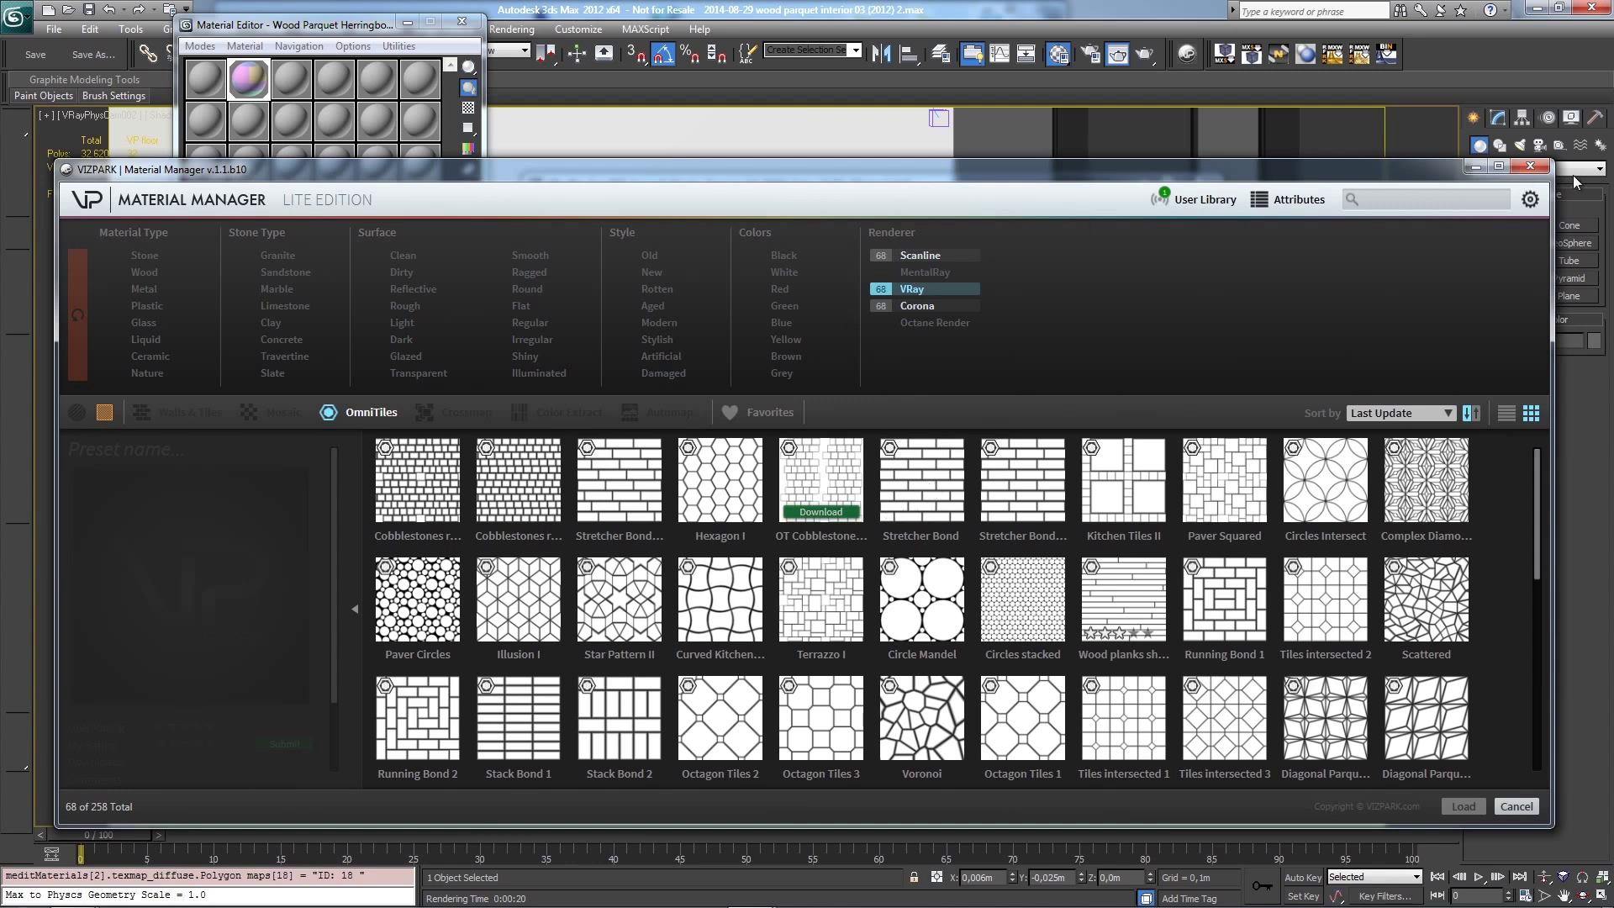
{"action": "left_click", "coordinate": [1531, 166]}
{"action": "left_click", "coordinate": [252, 474]}
{"action": "left_click", "coordinate": [527, 598]}
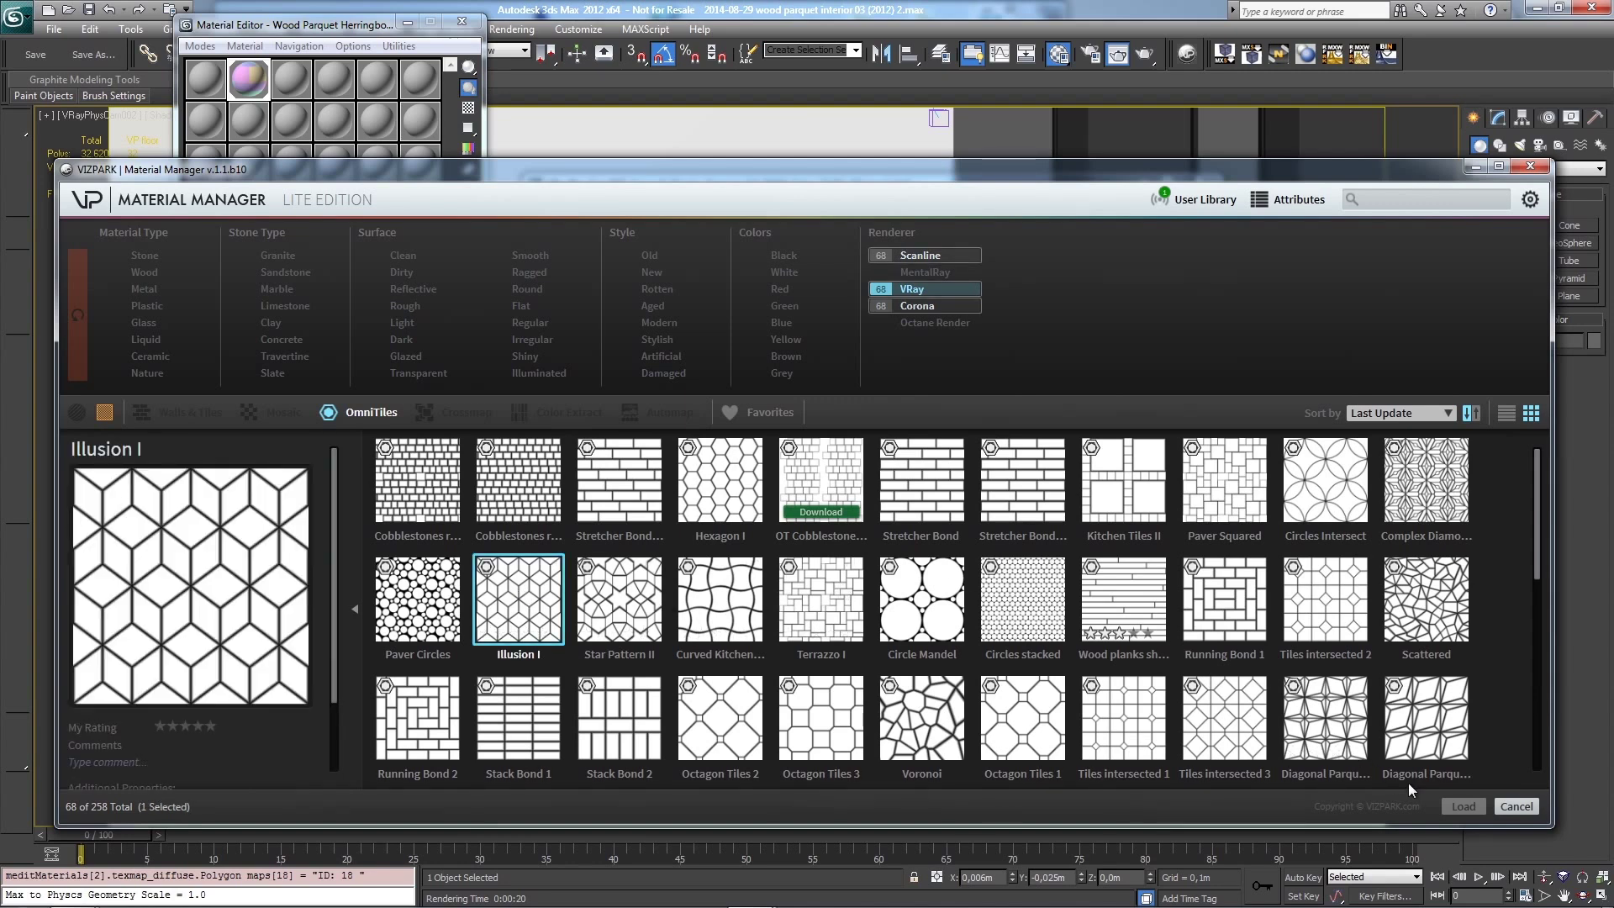
{"action": "double_click", "coordinate": [516, 598]}
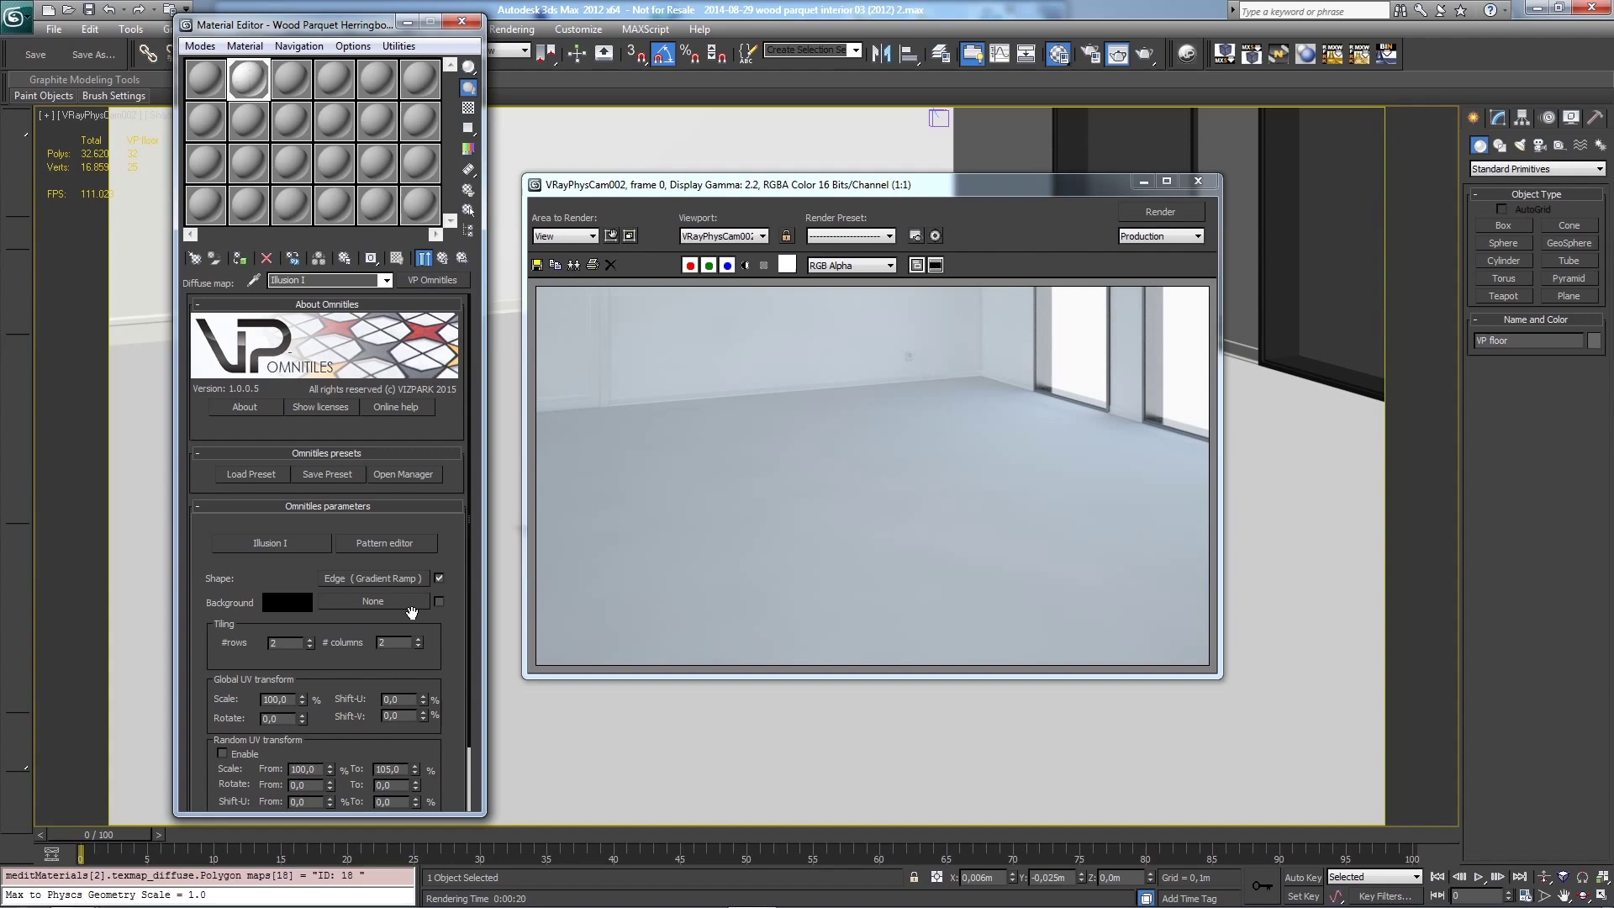
Step: Open the Illusion I pattern in the Omnitiles pattern editor and remove its background bitmap
{"action": "left_click_drag", "start_coordinate": [451, 582], "coordinate": [452, 620]}
{"action": "mouse_move", "coordinate": [458, 689]}
{"action": "left_mouse_down"}
{"action": "mouse_move", "coordinate": [459, 616]}
{"action": "mouse_move", "coordinate": [453, 703]}
{"action": "left_mouse_up"}
{"action": "left_click", "coordinate": [397, 545]}
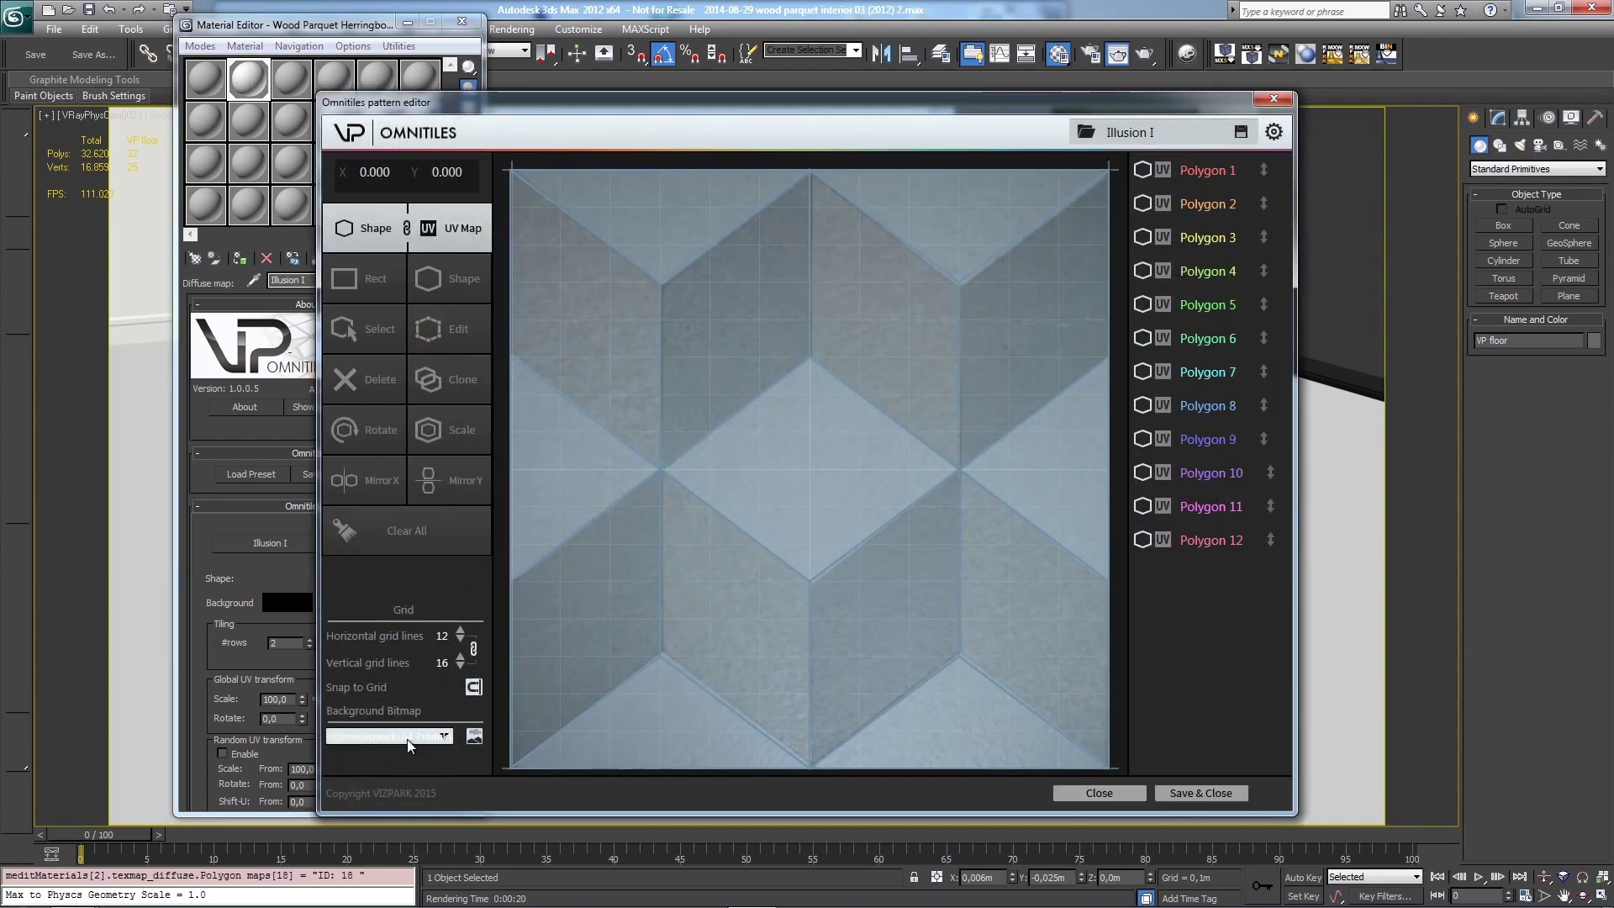
{"action": "left_click", "coordinate": [407, 740]}
{"action": "left_click", "coordinate": [1069, 547]}
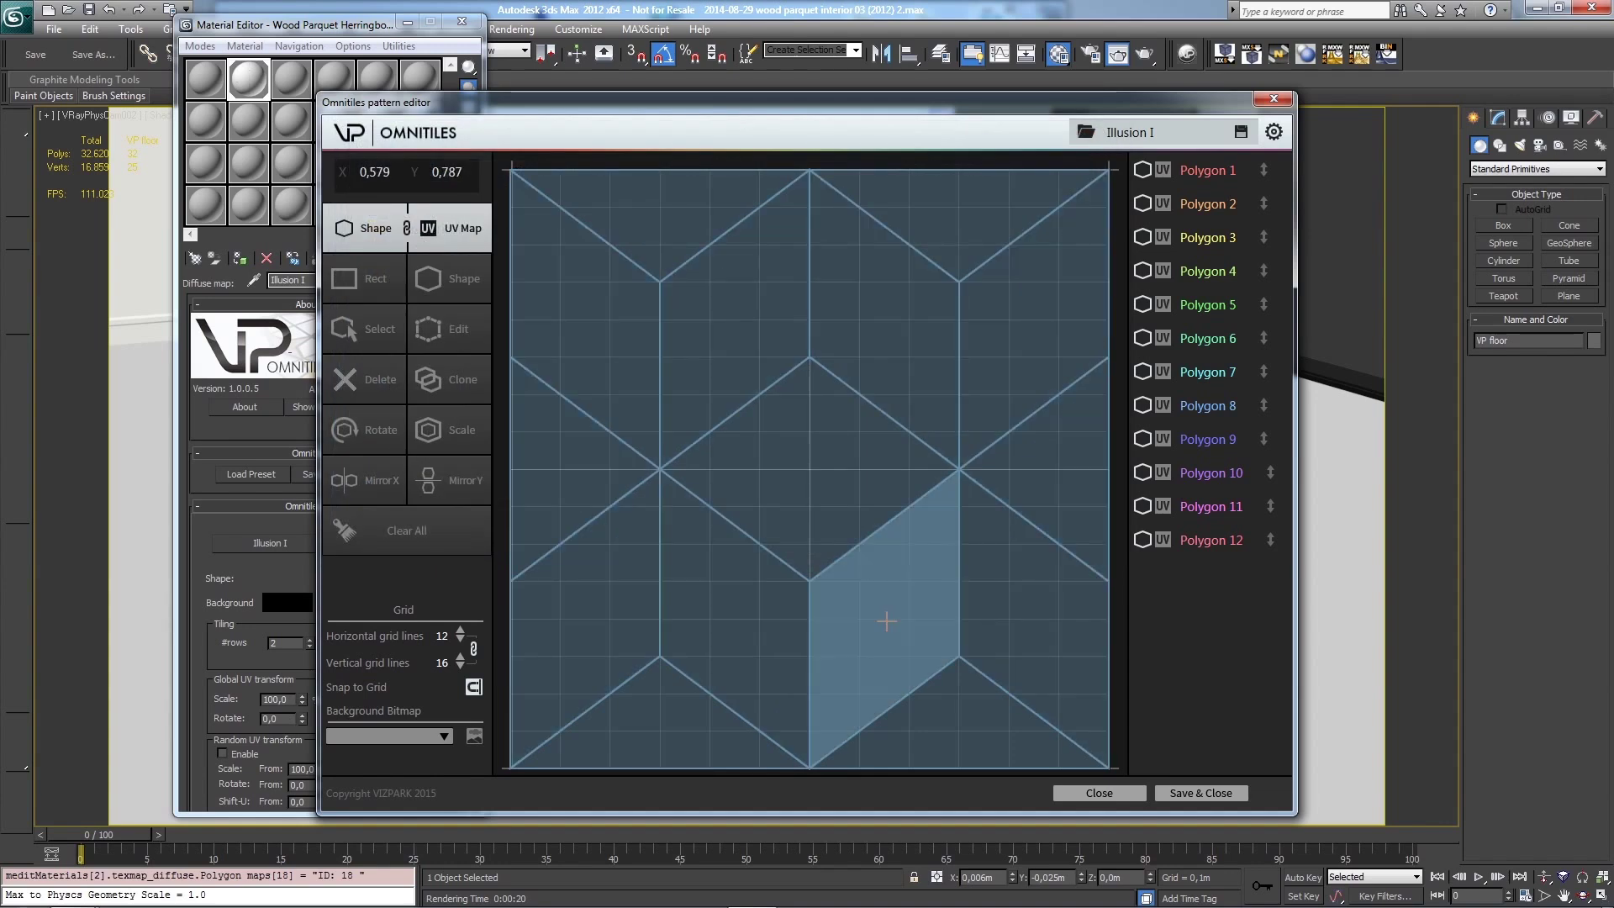
Step: Clear all existing polygons from the Illusion I pattern
{"action": "left_click", "coordinate": [743, 473]}
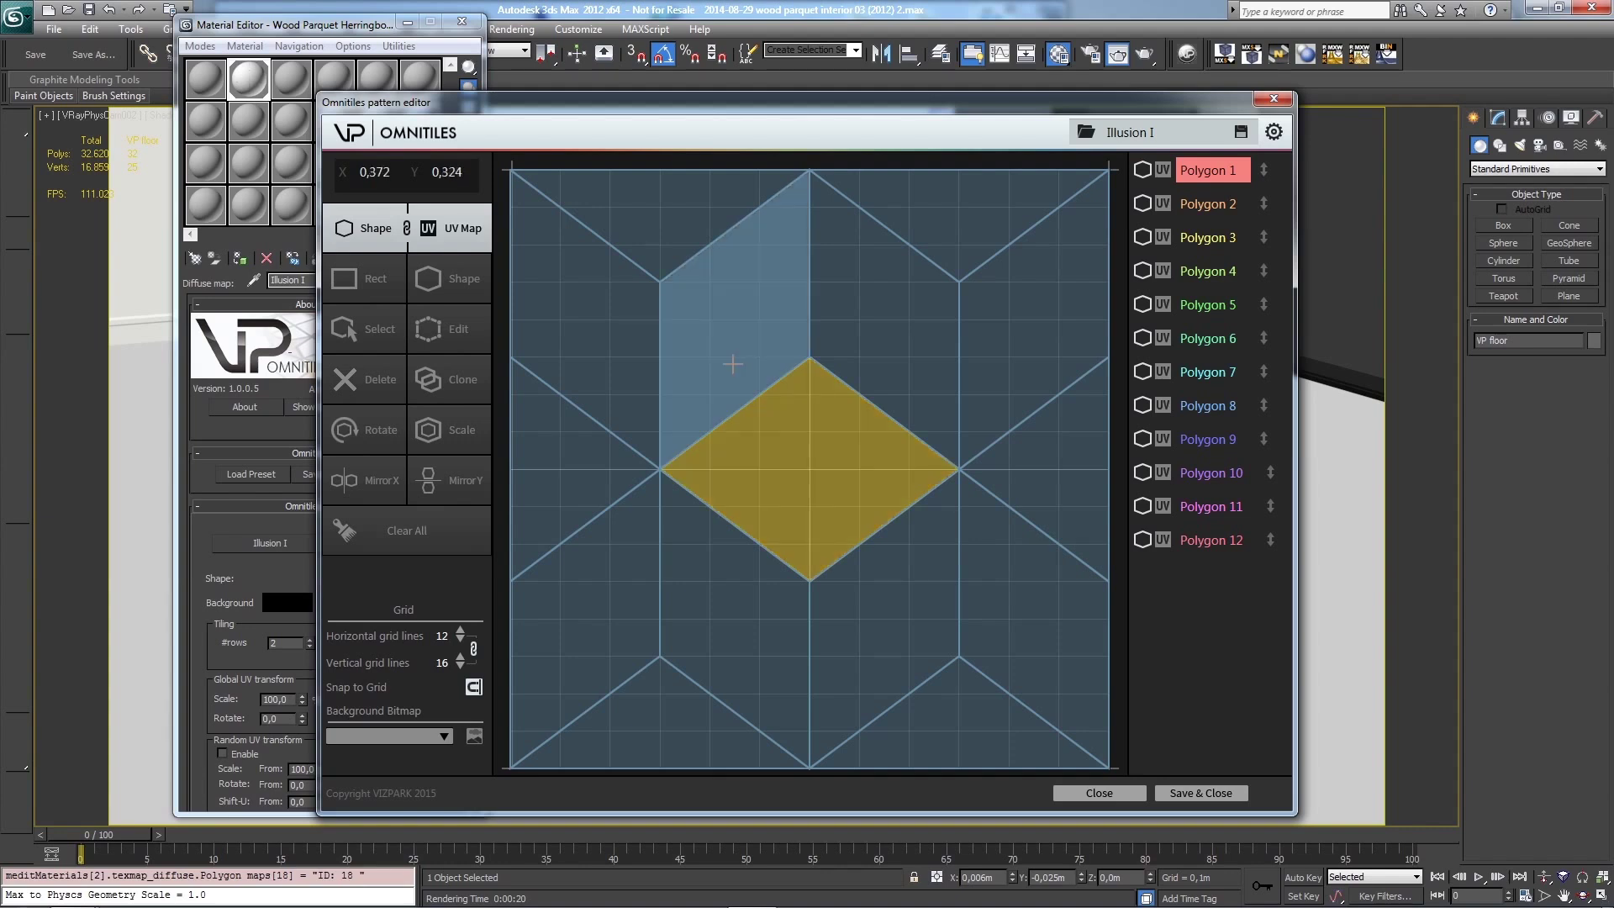
{"action": "left_click", "coordinate": [735, 361]}
{"action": "left_click", "coordinate": [900, 350]}
{"action": "left_click", "coordinate": [380, 537]}
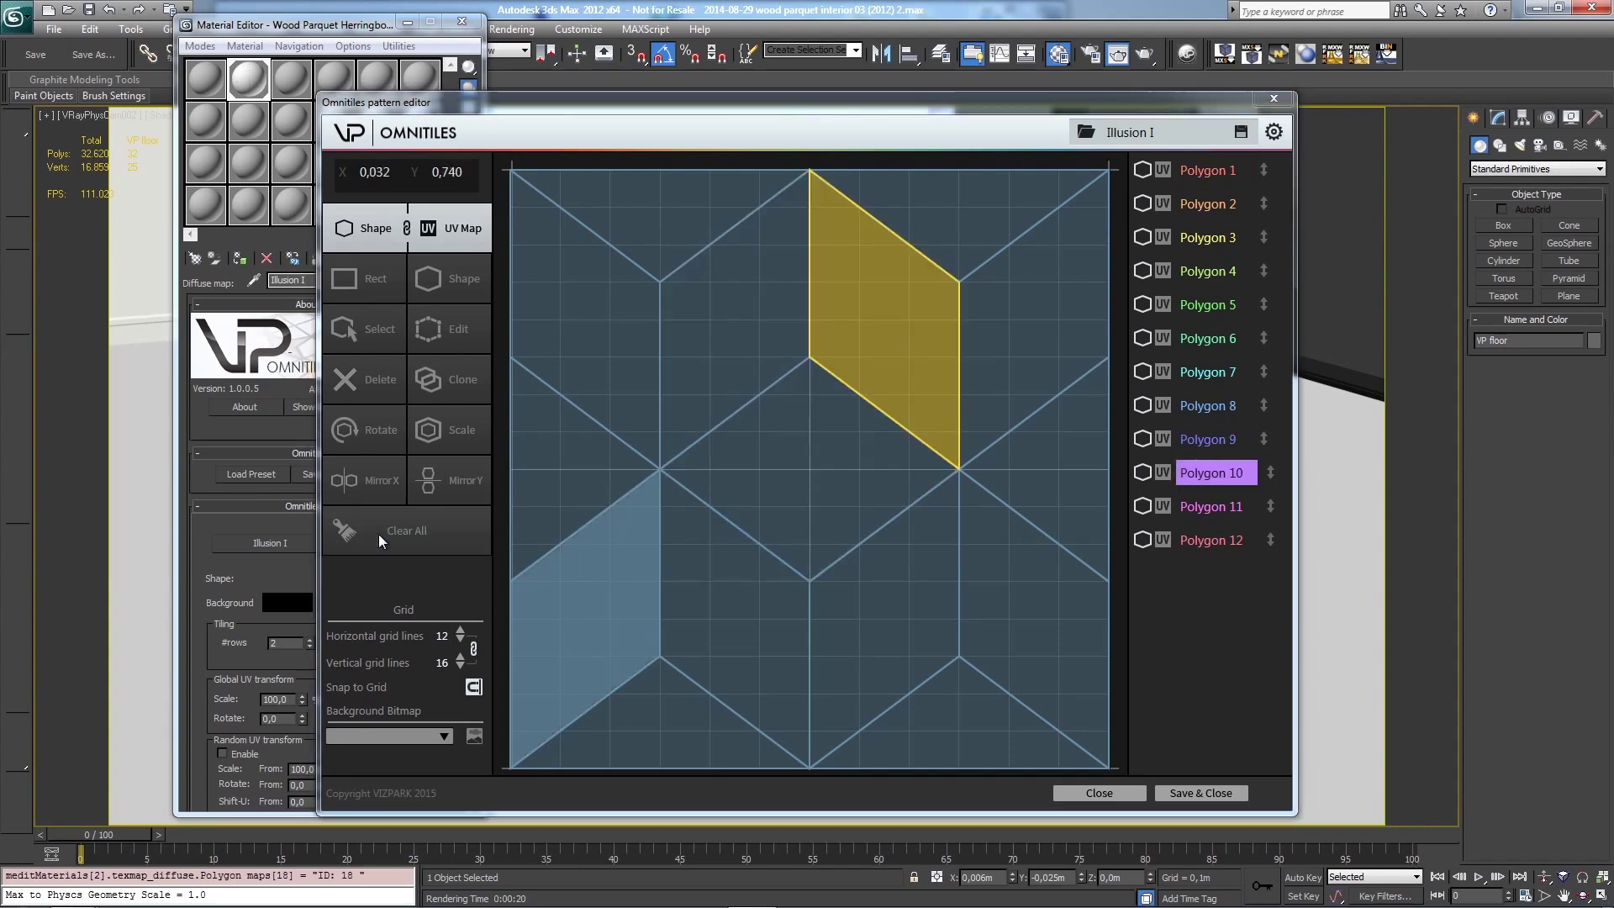
{"action": "left_click", "coordinate": [780, 515]}
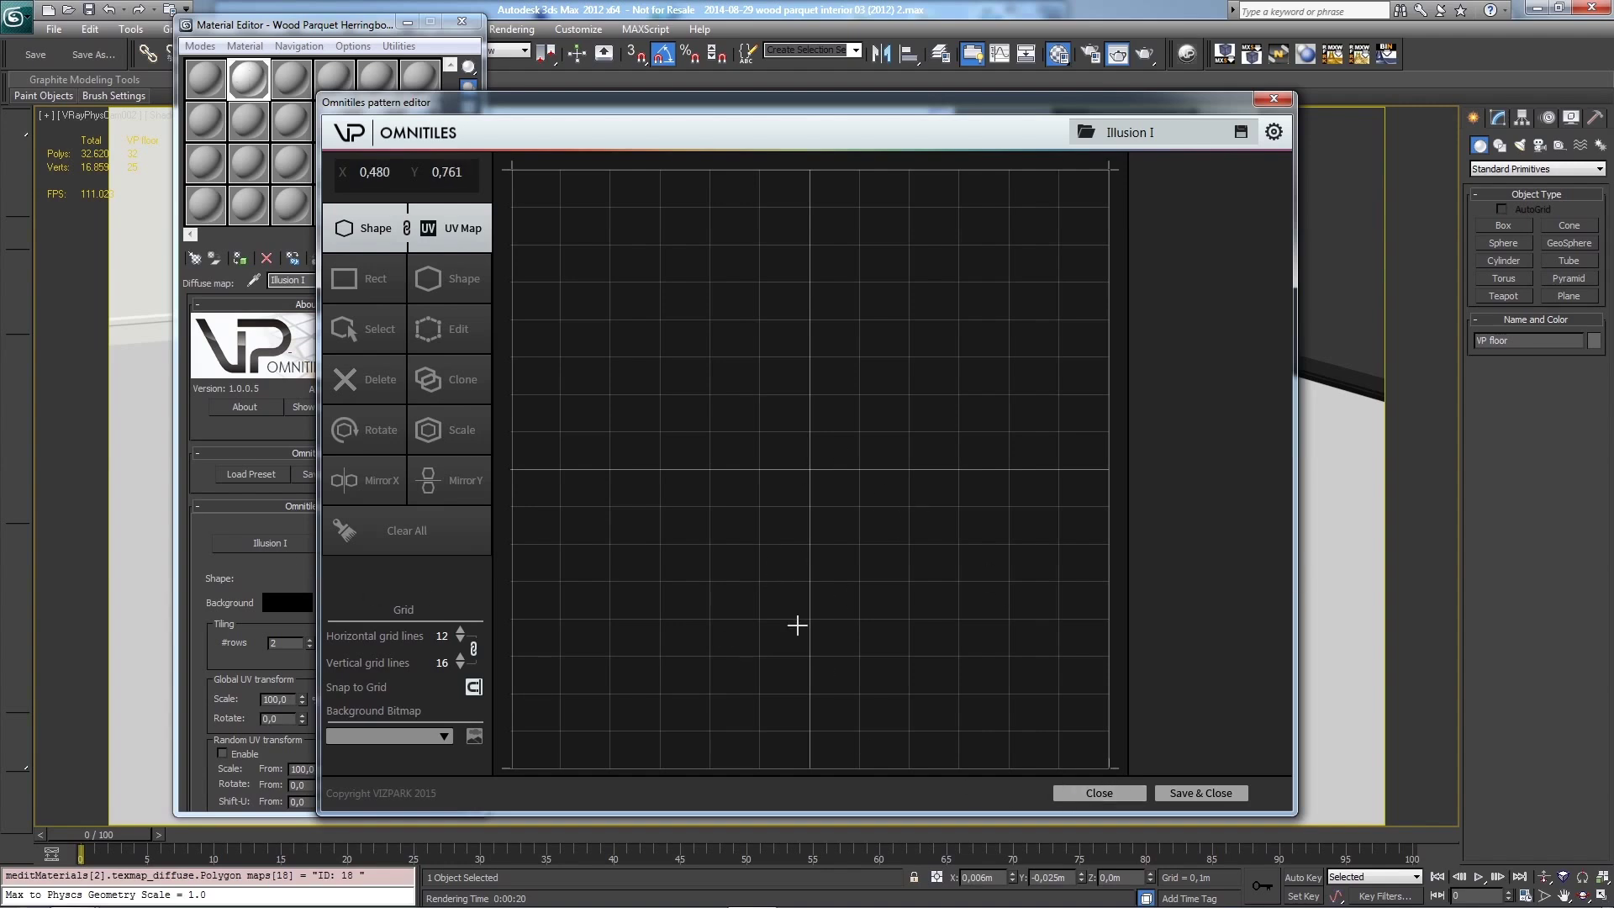
Step: Set the pattern grid to 10 horizontal and 10 vertical grid lines
{"action": "left_click", "coordinate": [460, 666]}
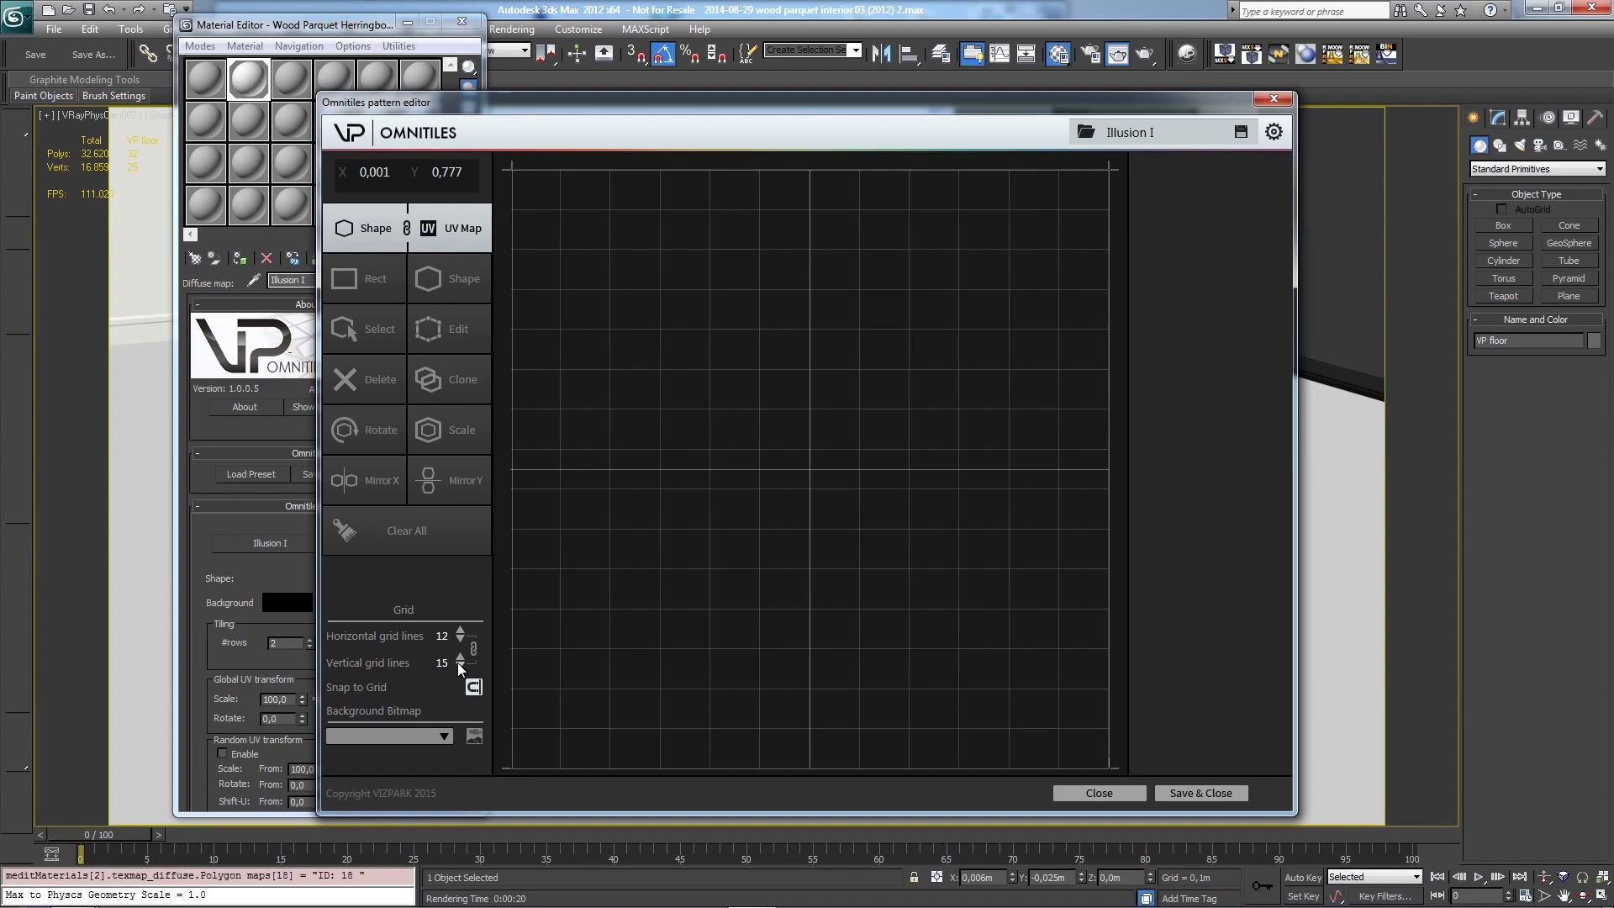
{"action": "double_click", "coordinate": [460, 666]}
{"action": "left_click", "coordinate": [460, 666]}
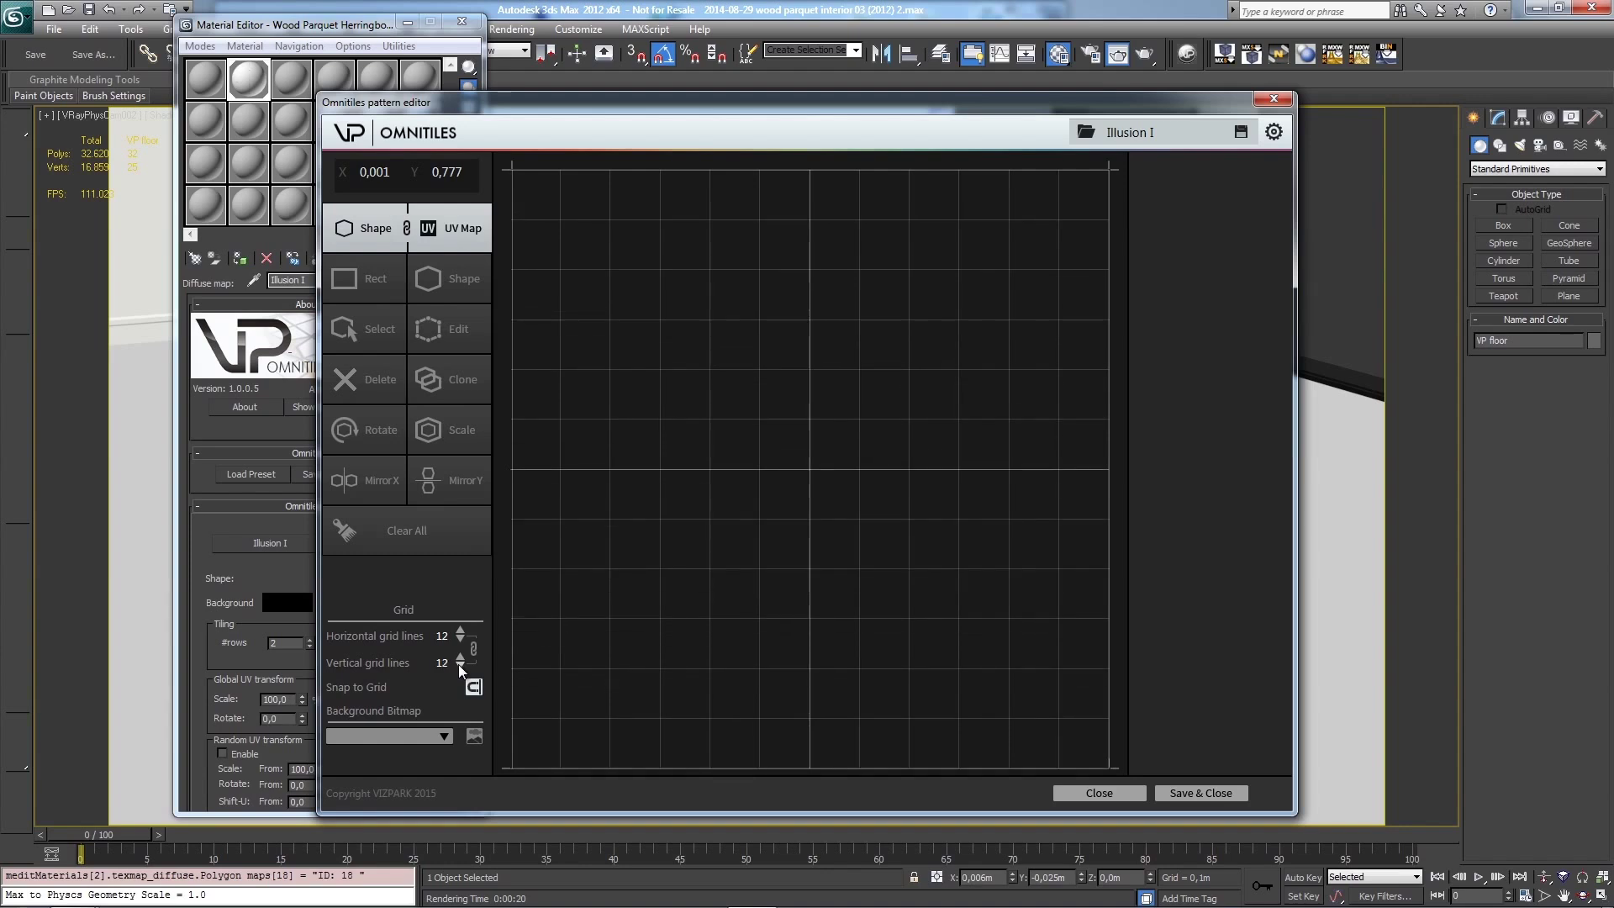
{"action": "double_click", "coordinate": [460, 666]}
{"action": "double_click", "coordinate": [461, 640]}
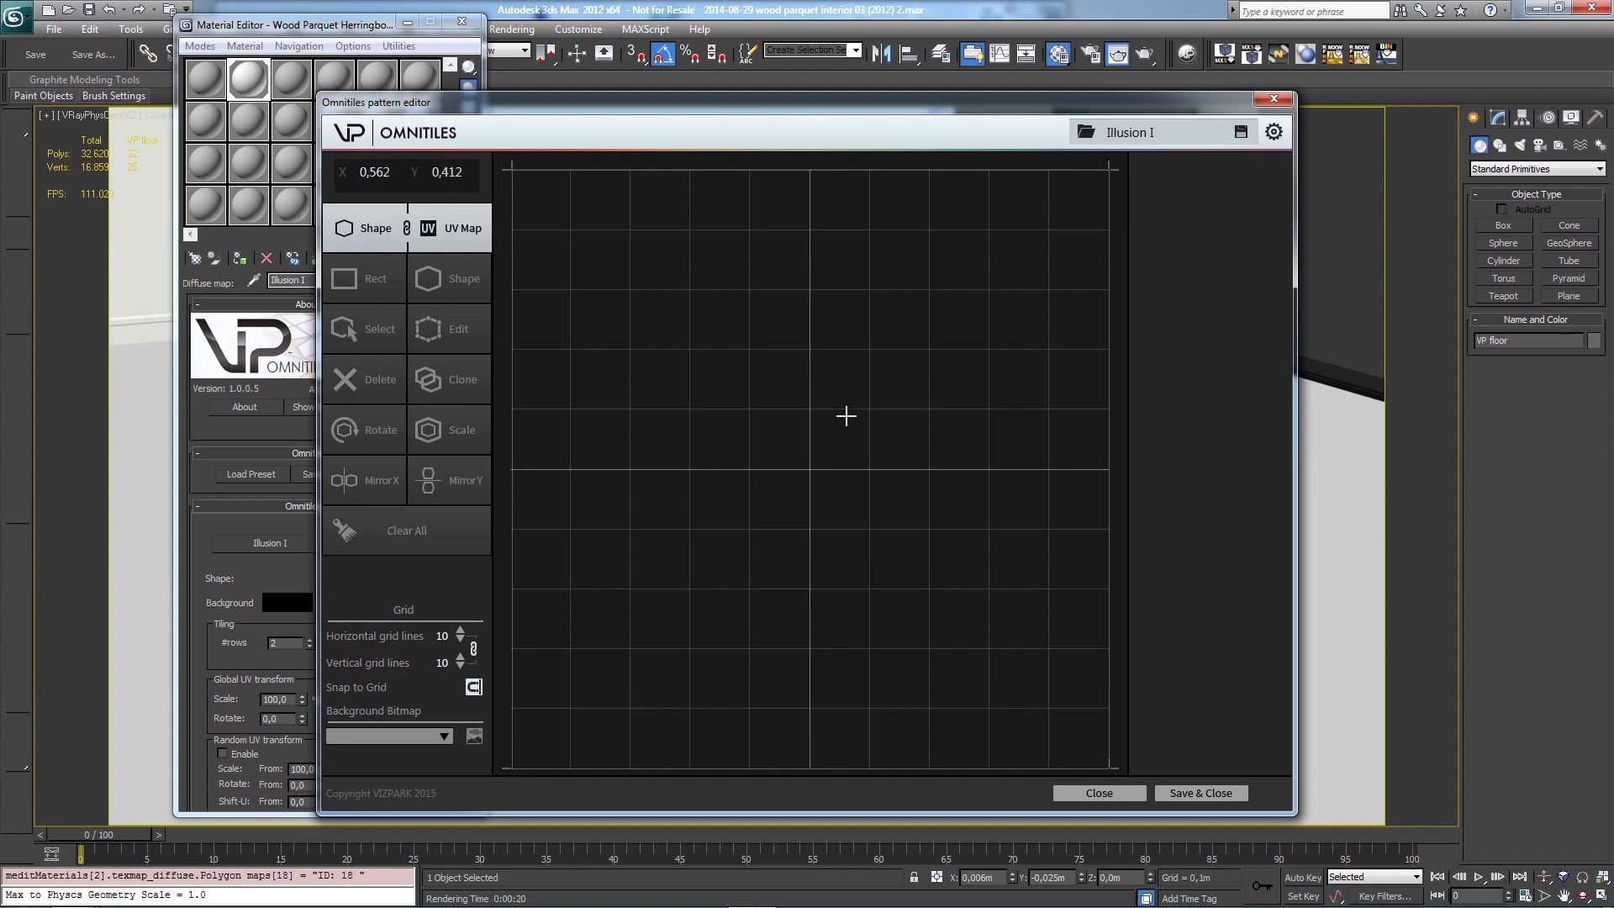
Step: Draw a square about two by two grid cells near the canvas's upper-left corner and clone it toward the centre
{"action": "left_click", "coordinate": [392, 300]}
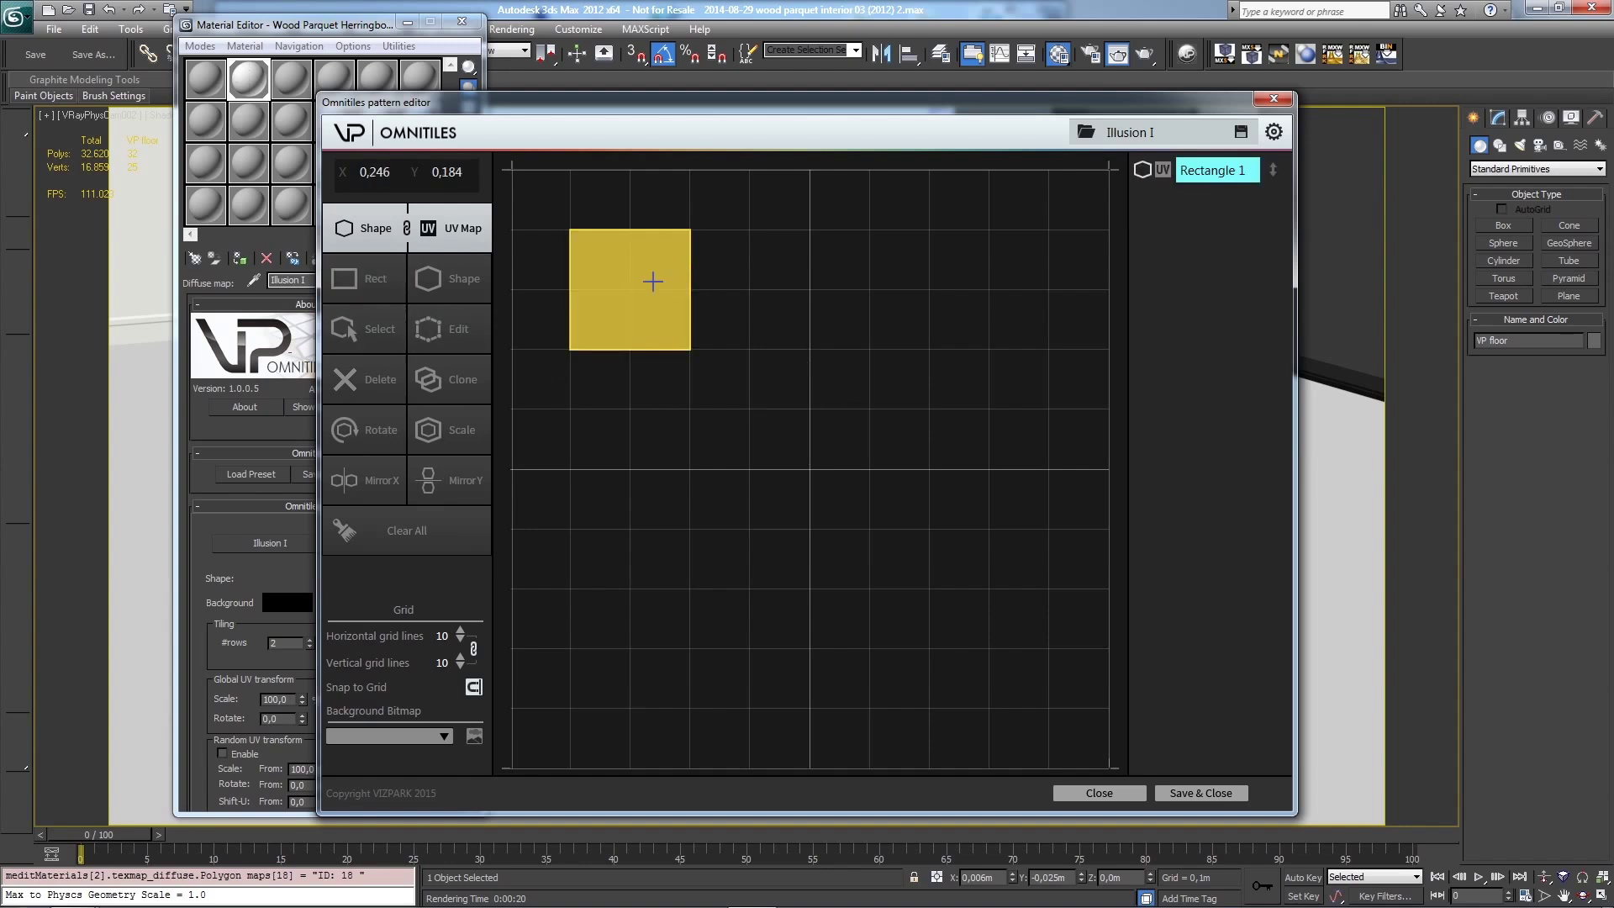
{"action": "mouse_move", "coordinate": [649, 277]}
{"action": "left_mouse_down"}
{"action": "mouse_move", "coordinate": [771, 393]}
{"action": "mouse_move", "coordinate": [749, 274]}
{"action": "mouse_move", "coordinate": [564, 287]}
{"action": "left_mouse_up"}
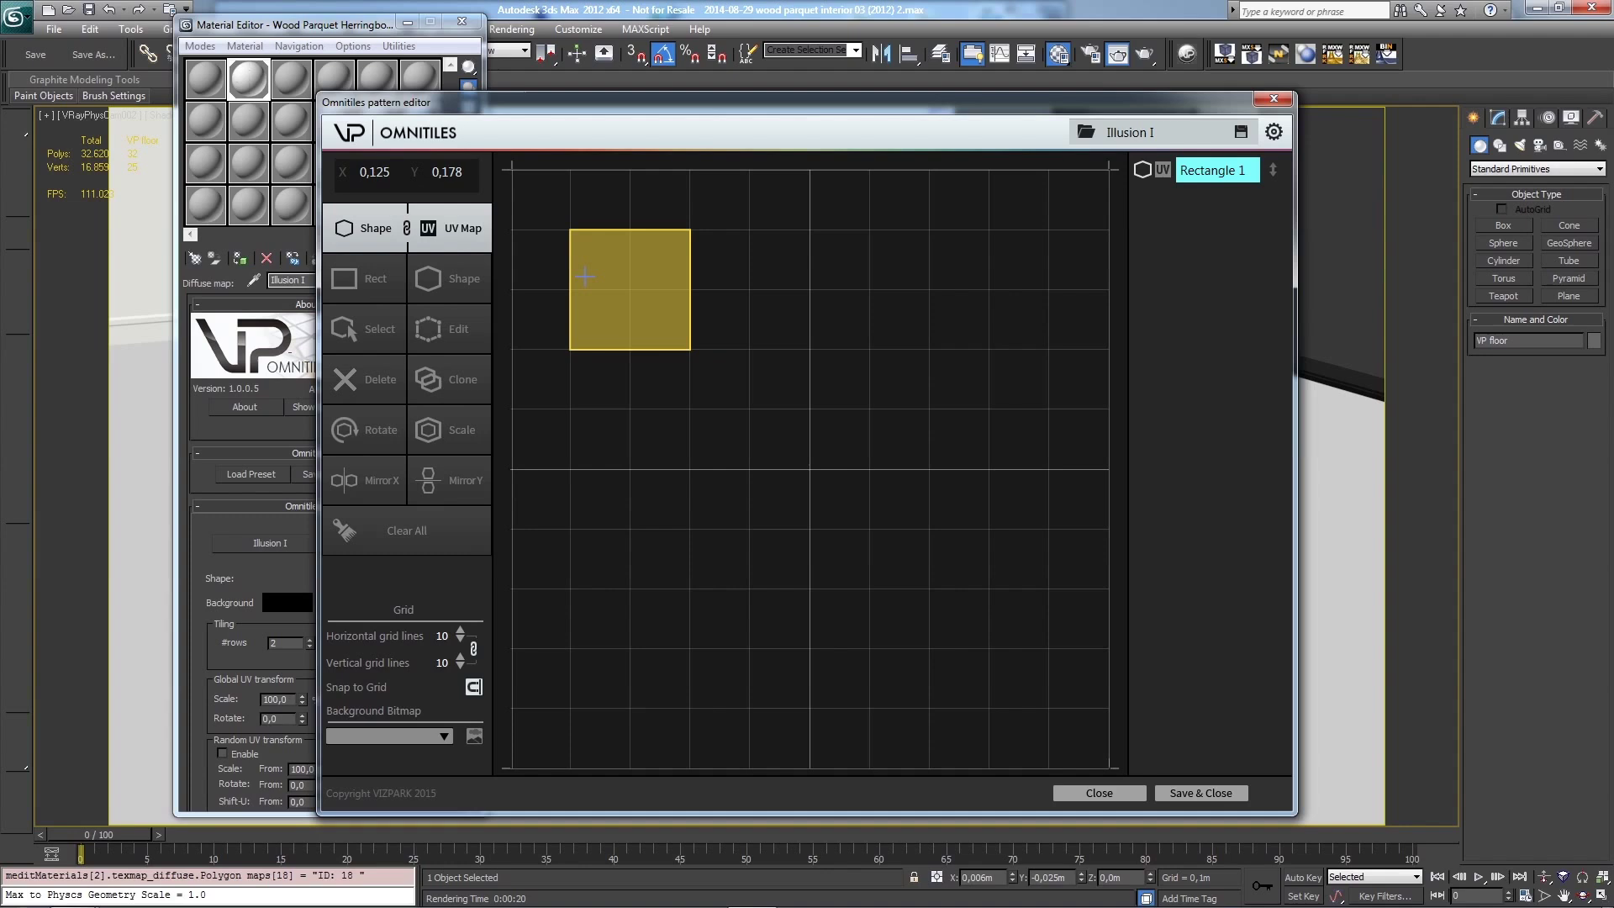
{"action": "left_click", "coordinate": [450, 379]}
{"action": "left_click_drag", "start_coordinate": [671, 290], "coordinate": [732, 402]}
Step: Rotate the cloned square 45 degrees into a diamond and place a clone of it in the canvas's upper-right area
{"action": "left_click", "coordinate": [364, 430]}
{"action": "left_click_drag", "start_coordinate": [823, 493], "coordinate": [720, 468]}
{"action": "left_click", "coordinate": [461, 438]}
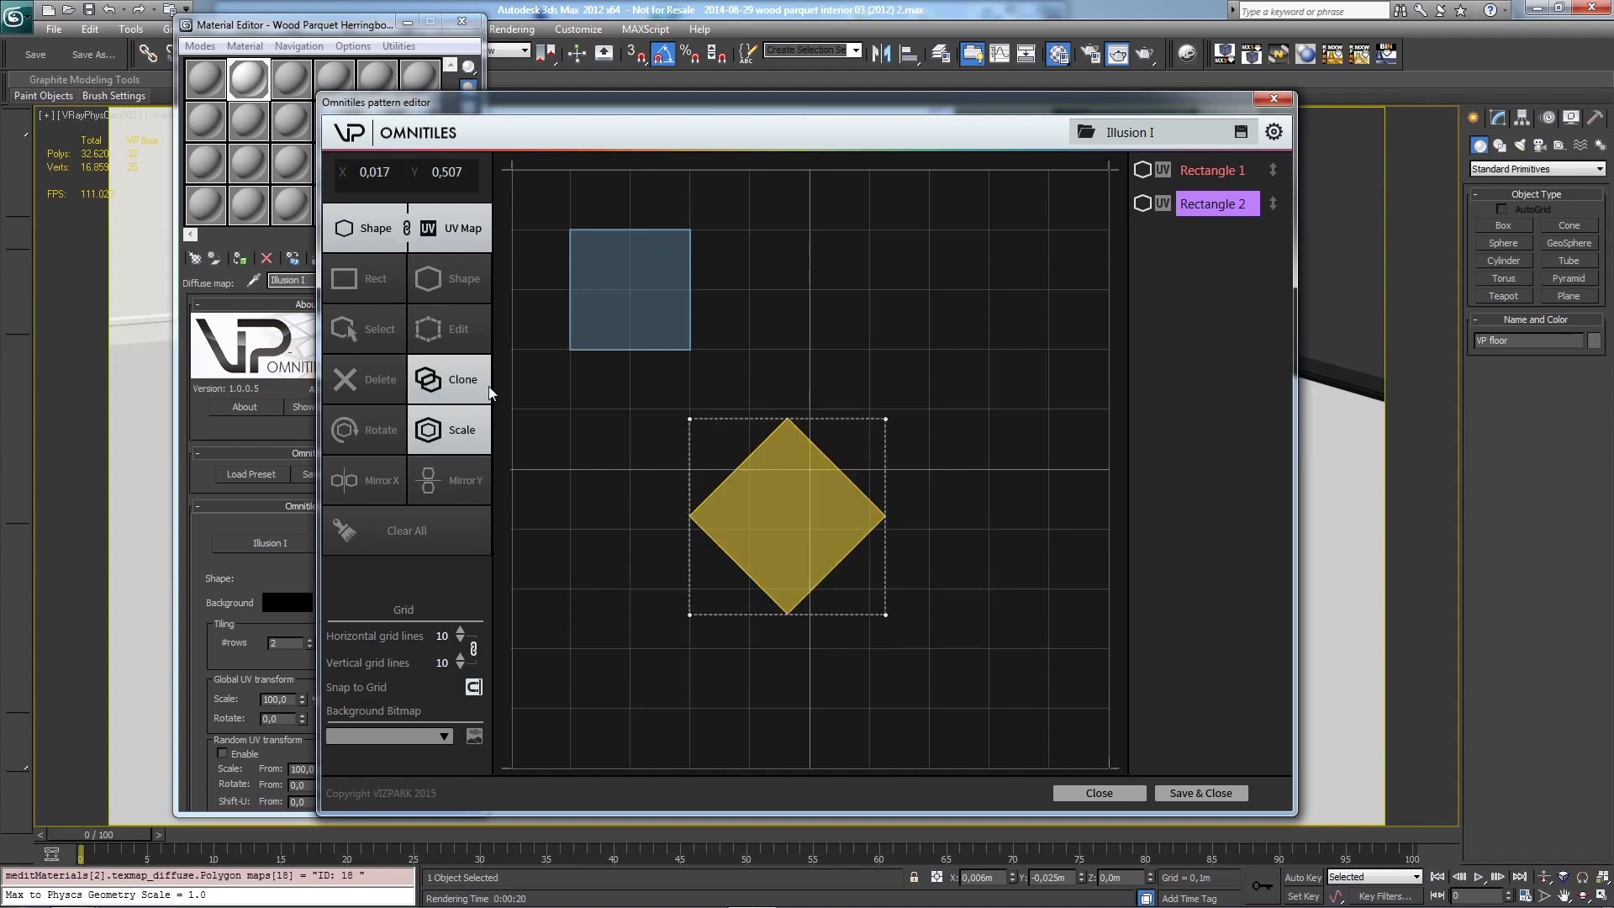
{"action": "left_click", "coordinate": [449, 379]}
{"action": "mouse_move", "coordinate": [740, 523]}
{"action": "left_mouse_down"}
{"action": "mouse_move", "coordinate": [883, 558]}
{"action": "mouse_move", "coordinate": [822, 396]}
{"action": "mouse_move", "coordinate": [882, 394]}
{"action": "mouse_move", "coordinate": [882, 334]}
{"action": "left_mouse_up"}
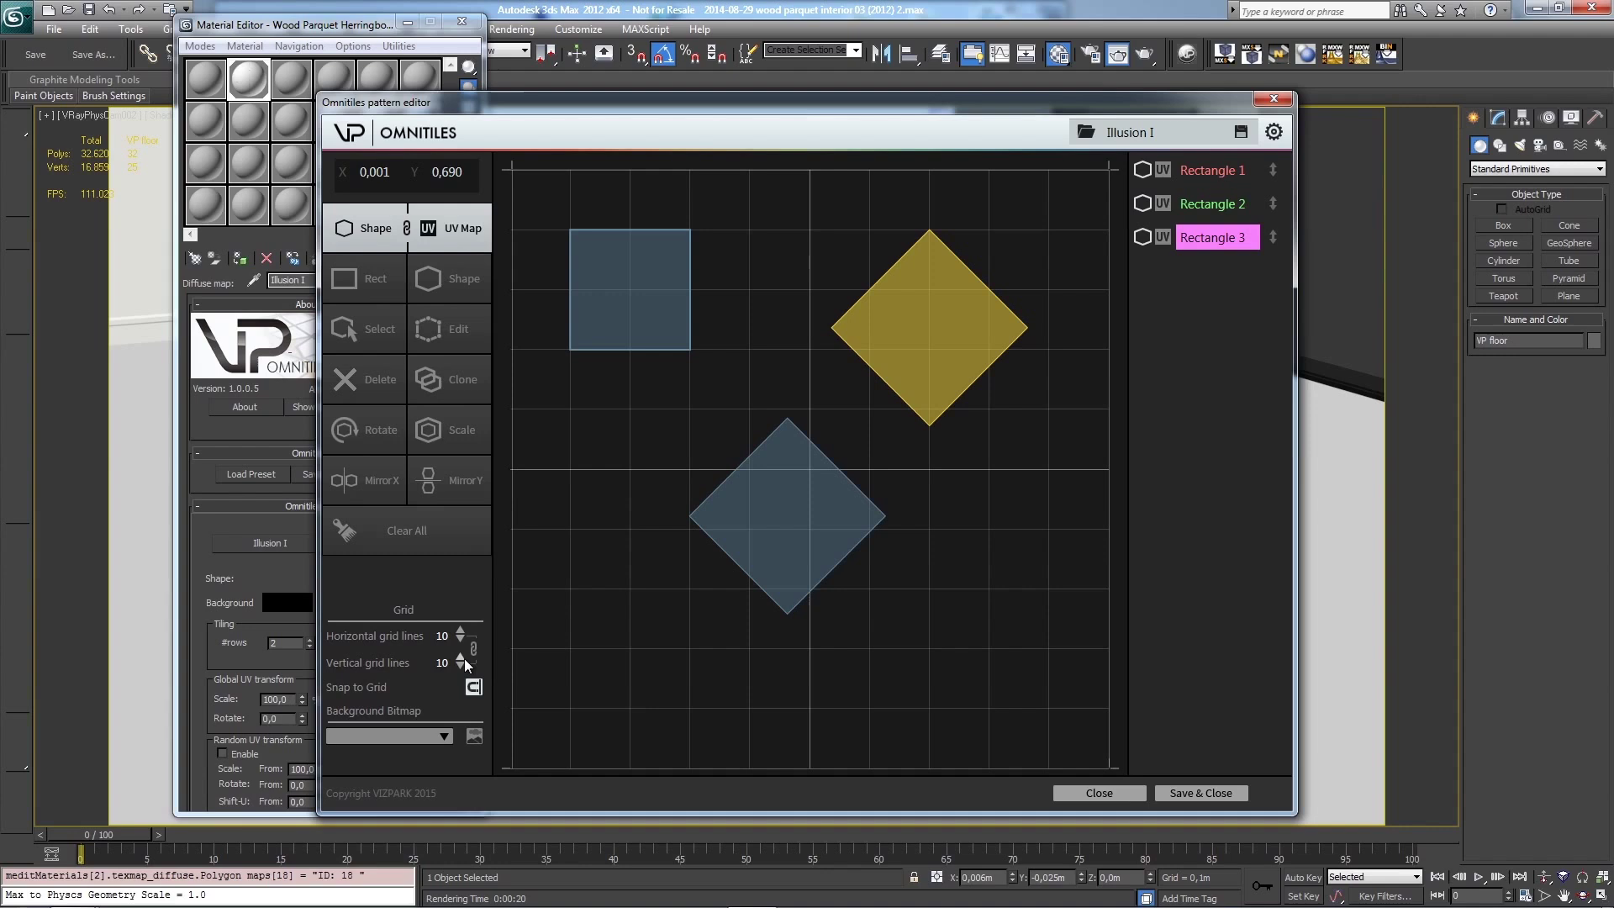
Step: Turn off Snap to Grid, shift the square and both diamonds slightly off the grid, and re-enable snapping
{"action": "left_click", "coordinate": [476, 688]}
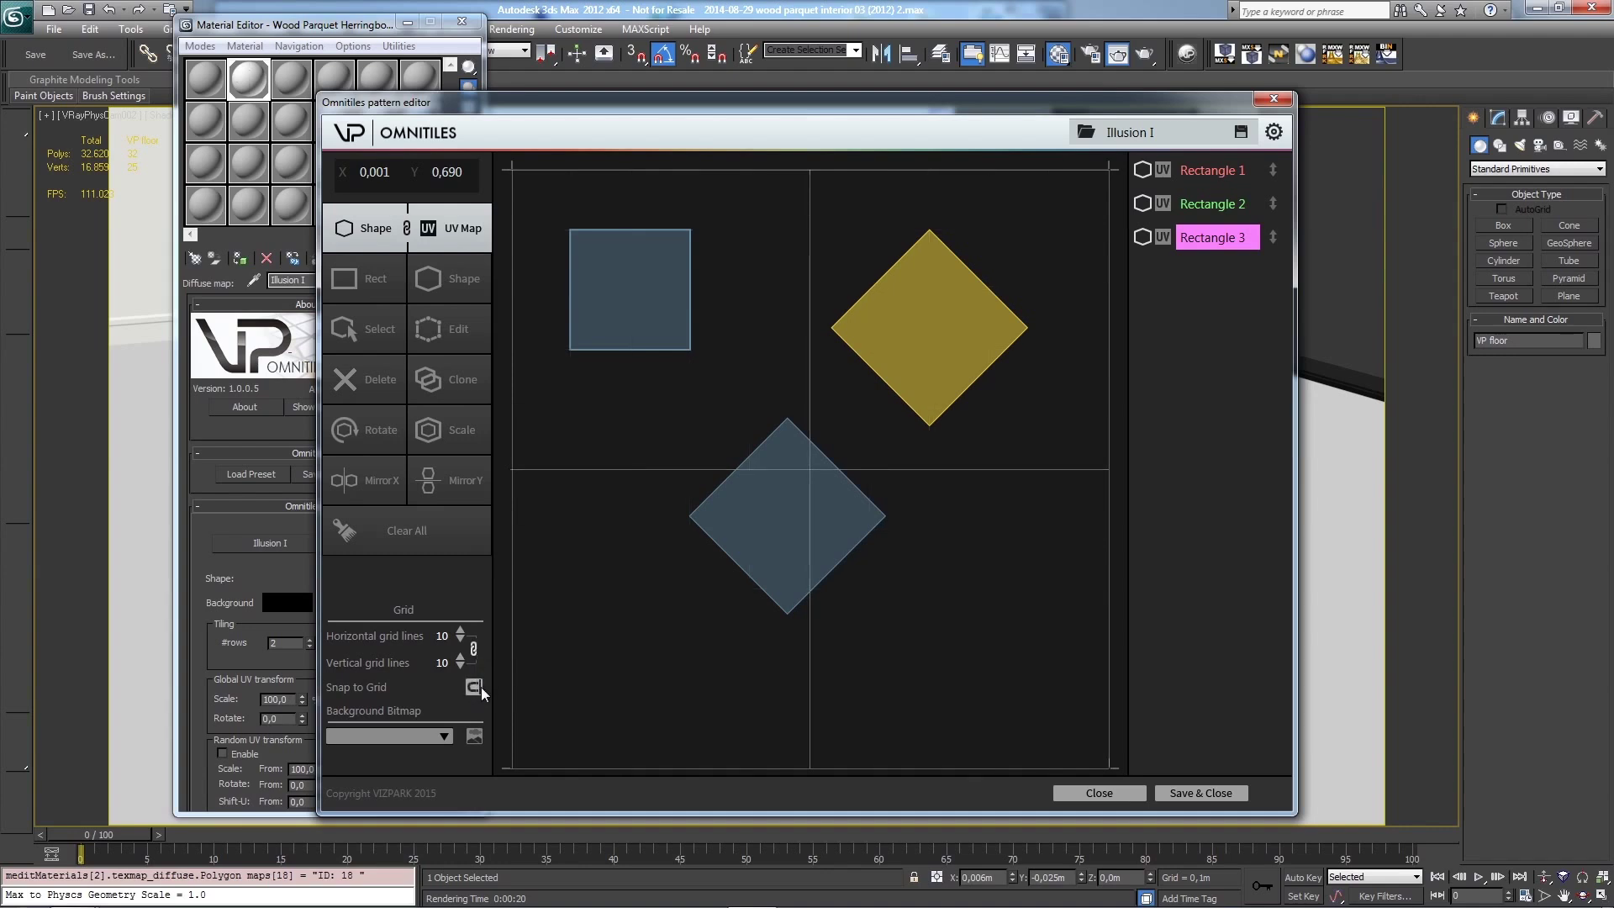
{"action": "left_click", "coordinate": [630, 289]}
{"action": "left_click_drag", "start_coordinate": [630, 289], "coordinate": [679, 291]}
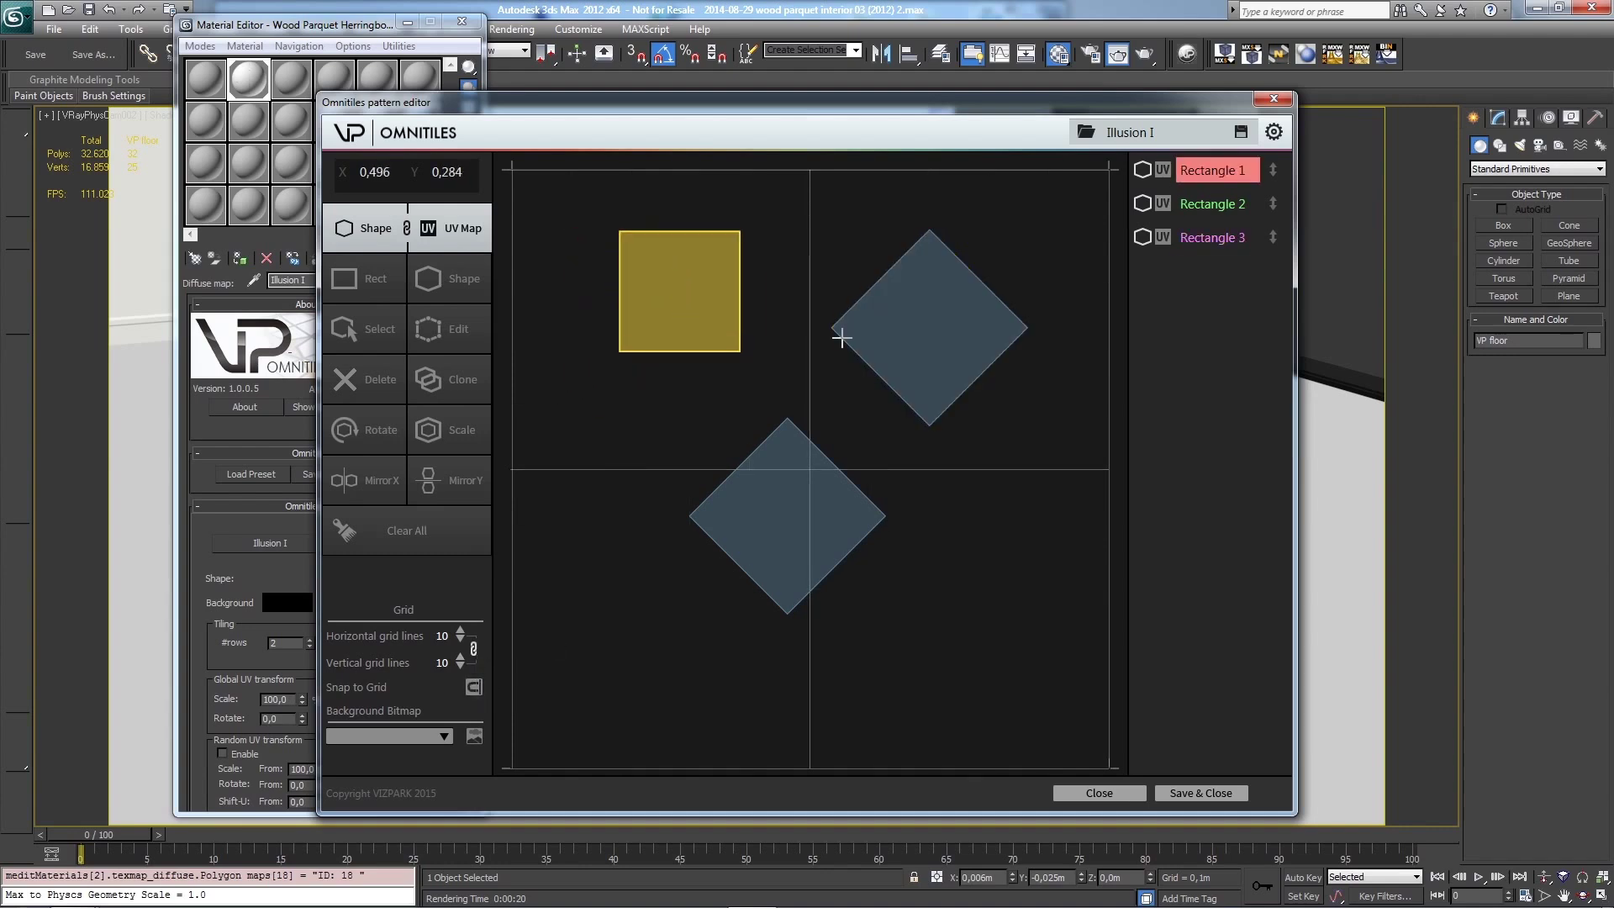
{"action": "mouse_move", "coordinate": [907, 331]}
{"action": "left_mouse_down"}
{"action": "mouse_move", "coordinate": [946, 342]}
{"action": "mouse_move", "coordinate": [917, 351]}
{"action": "left_mouse_up"}
{"action": "left_click_drag", "start_coordinate": [770, 569], "coordinate": [742, 551]}
{"action": "left_click", "coordinate": [474, 688]}
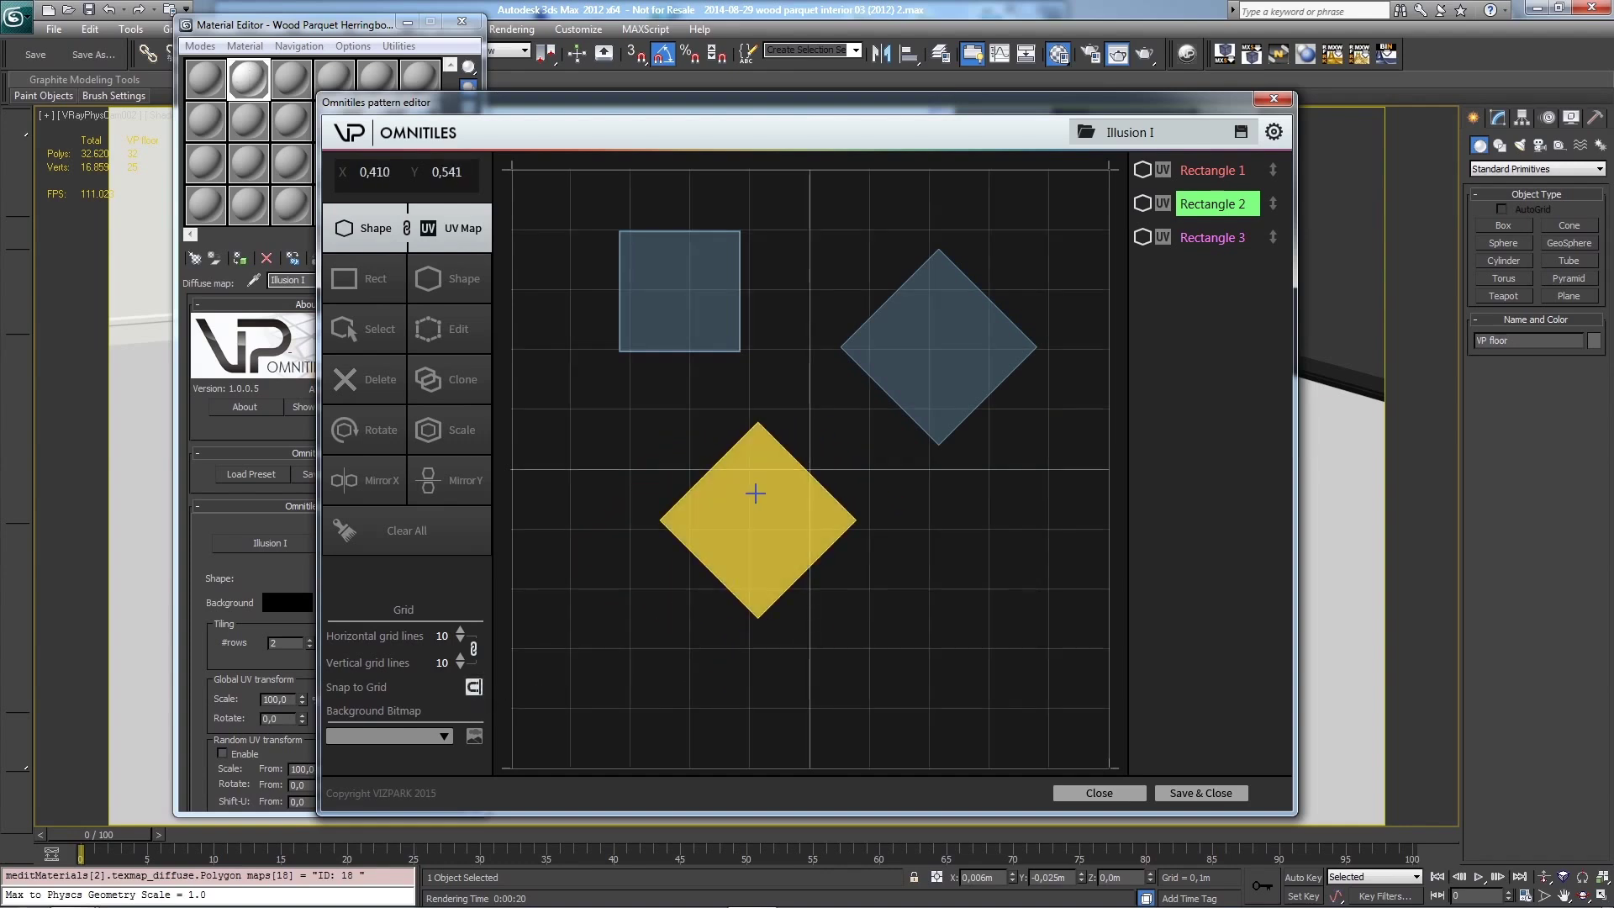
Step: Delete the lower diamond and the square, and move the remaining diamond onto the canvas's vertical centre line
{"action": "left_click", "coordinate": [354, 378]}
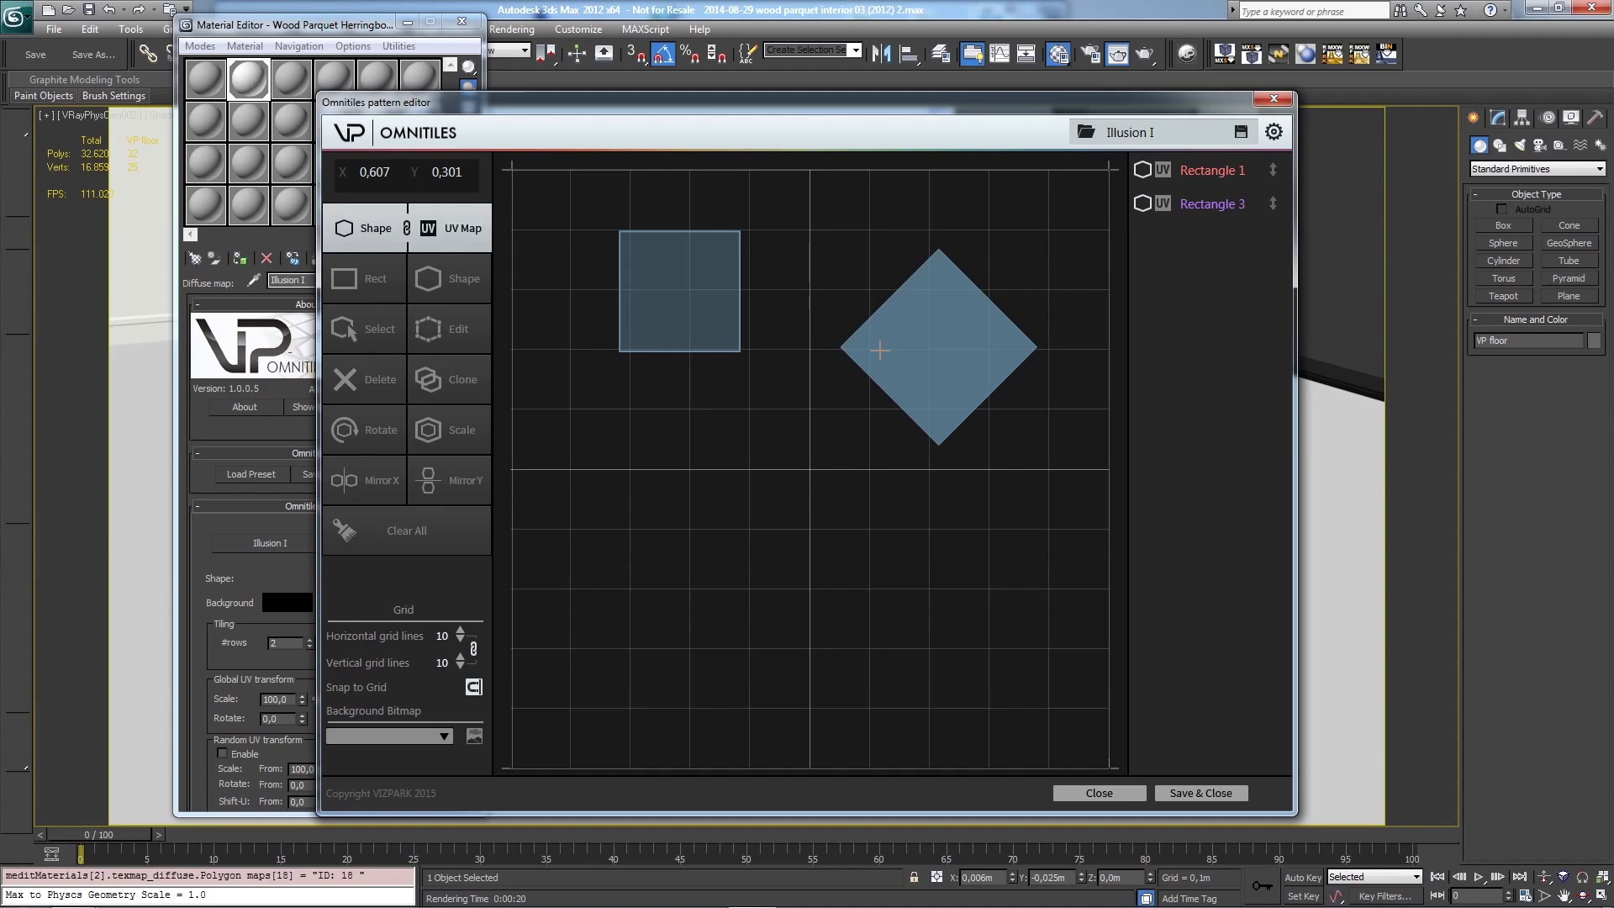
{"action": "left_click", "coordinate": [728, 343]}
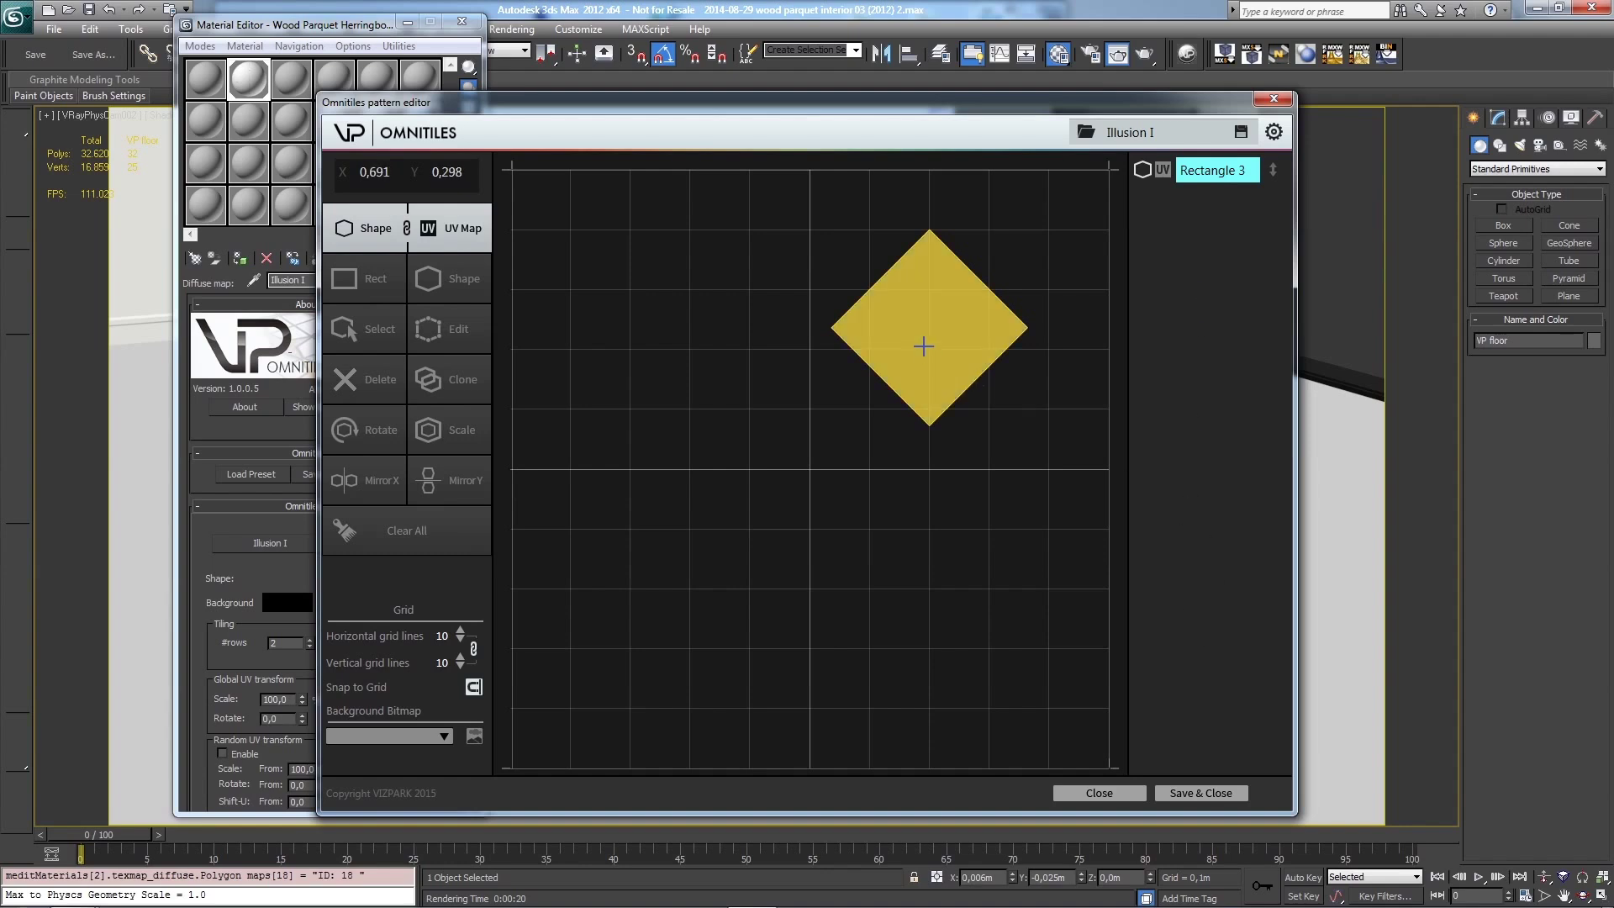
{"action": "left_click_drag", "start_coordinate": [926, 345], "coordinate": [805, 403]}
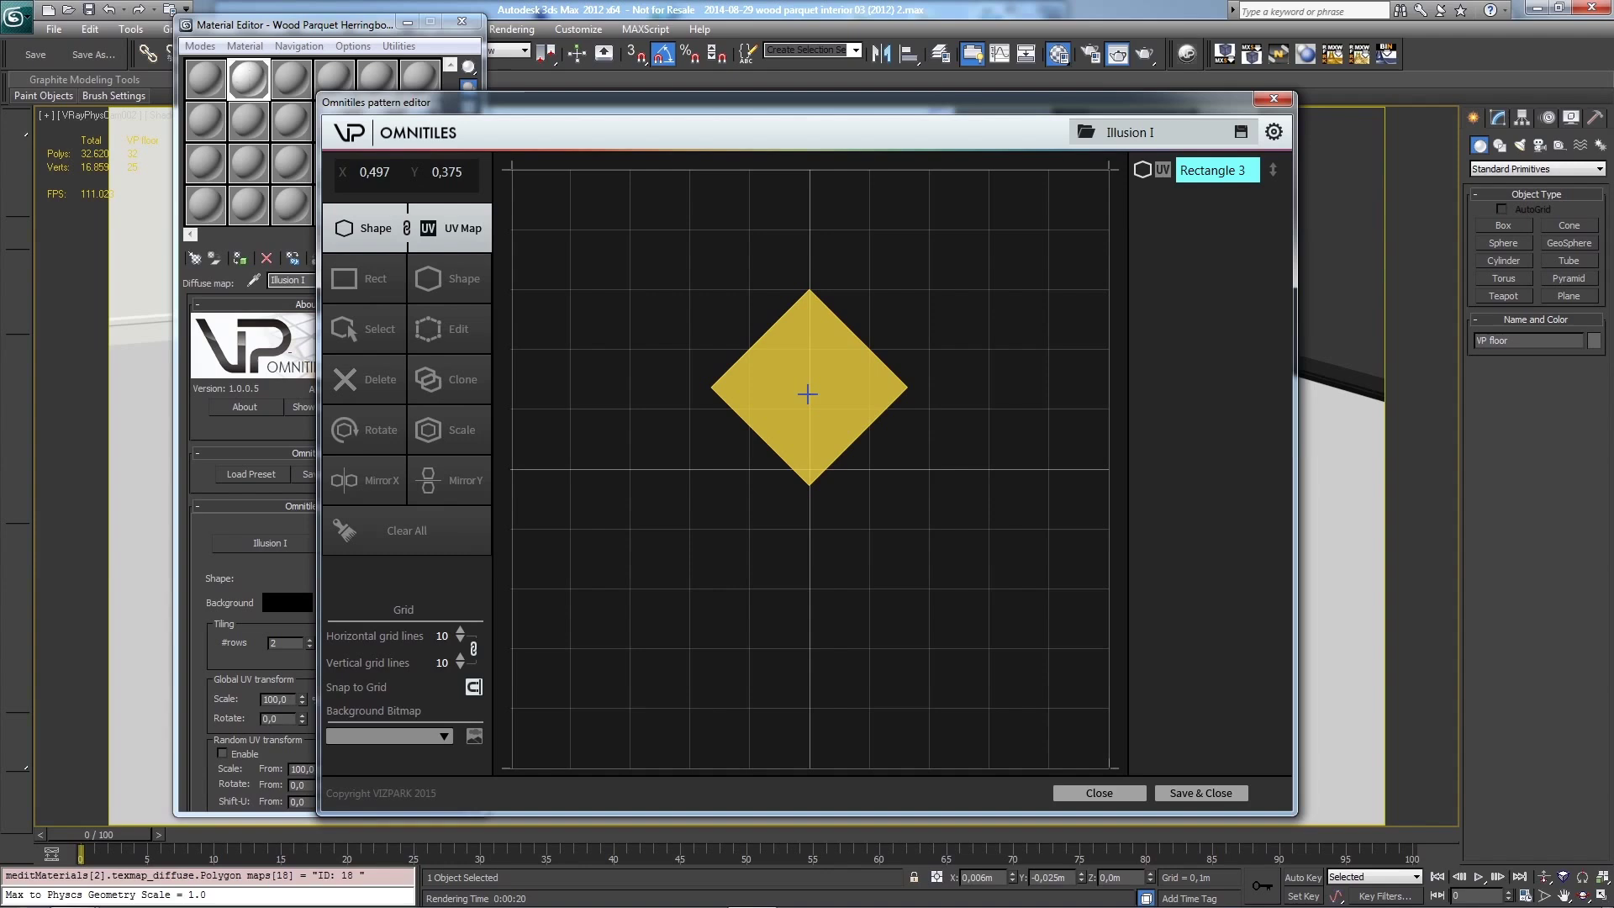
Step: Draw a square of two by two grid cells overlapping the diamond, and delete both the diamond and the square
{"action": "left_click", "coordinate": [363, 286]}
{"action": "left_click_drag", "start_coordinate": [660, 336], "coordinate": [781, 459]}
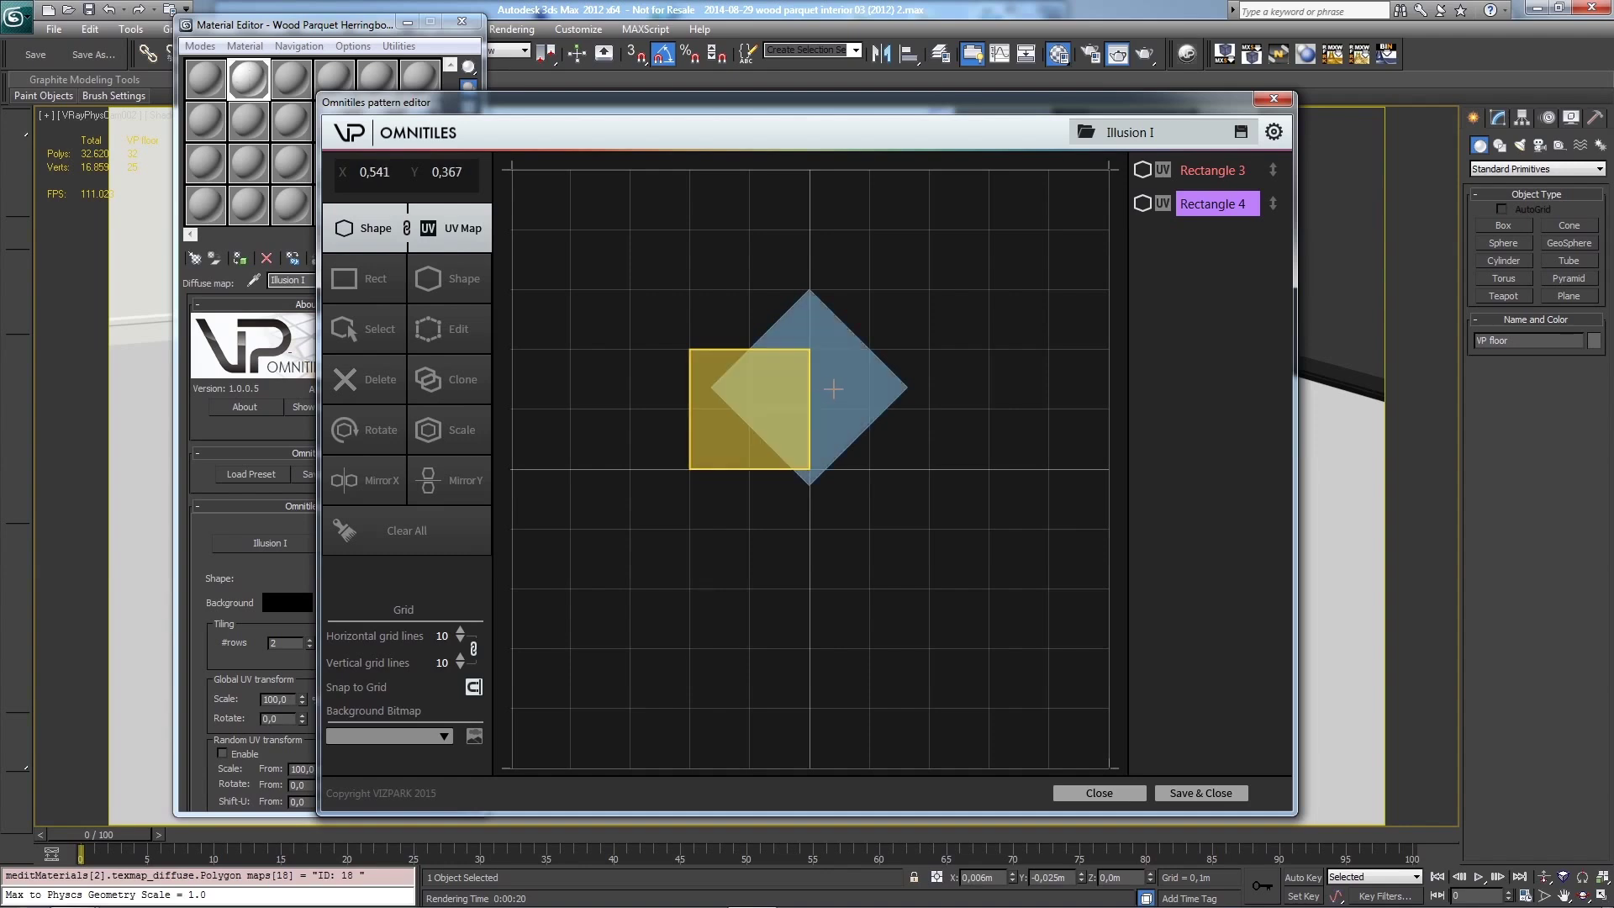
{"action": "left_click", "coordinate": [1217, 169]}
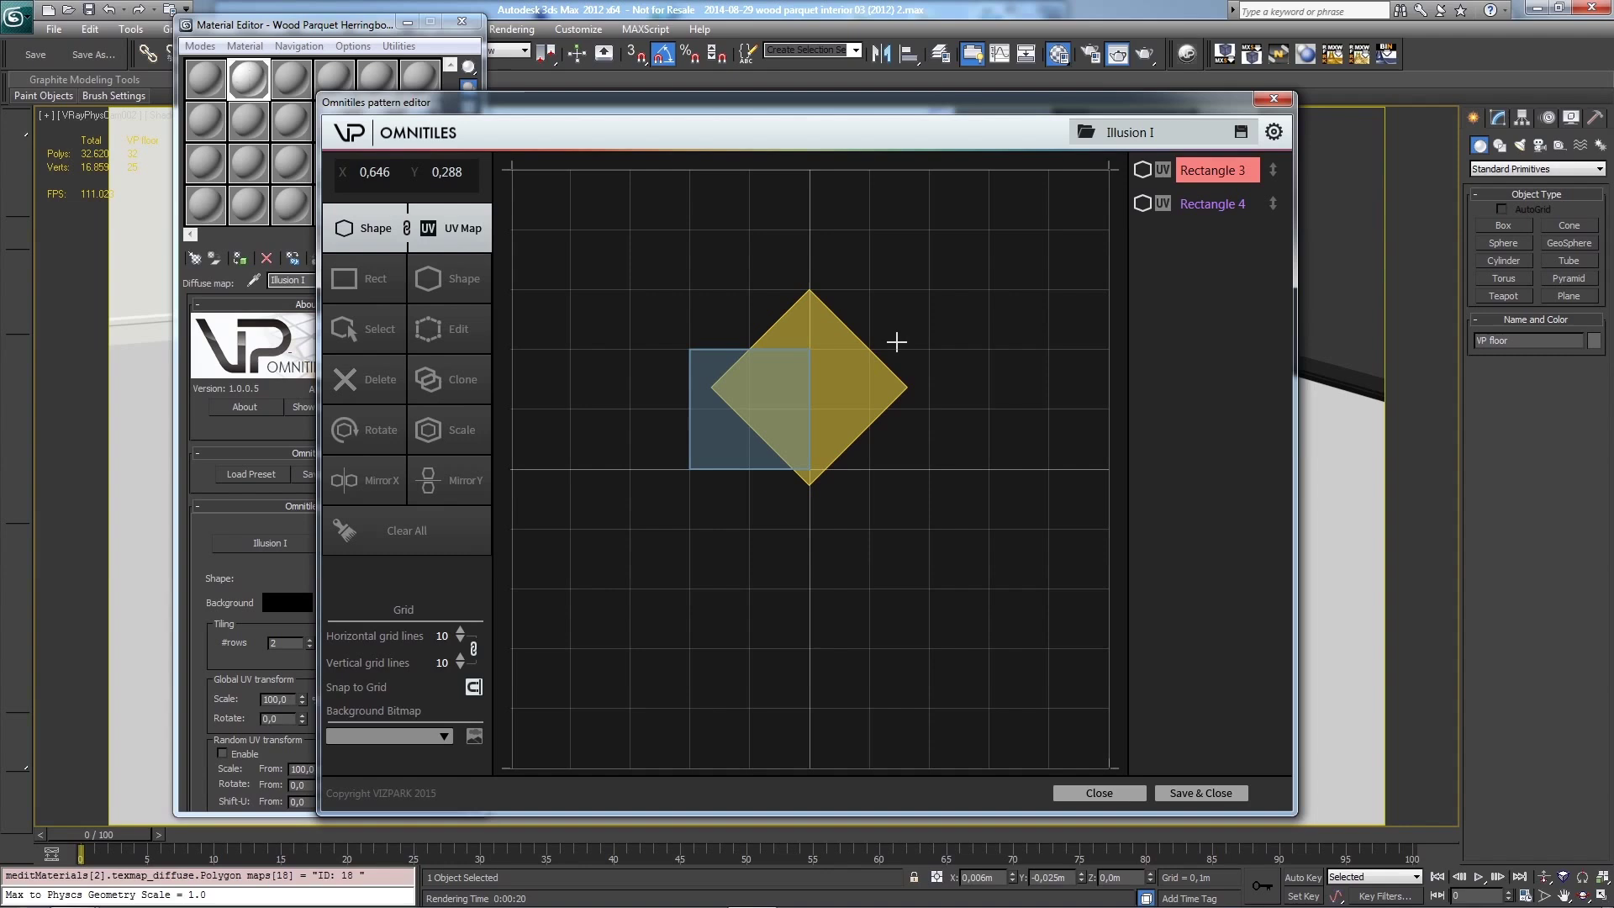
{"action": "key", "text": "Delete"}
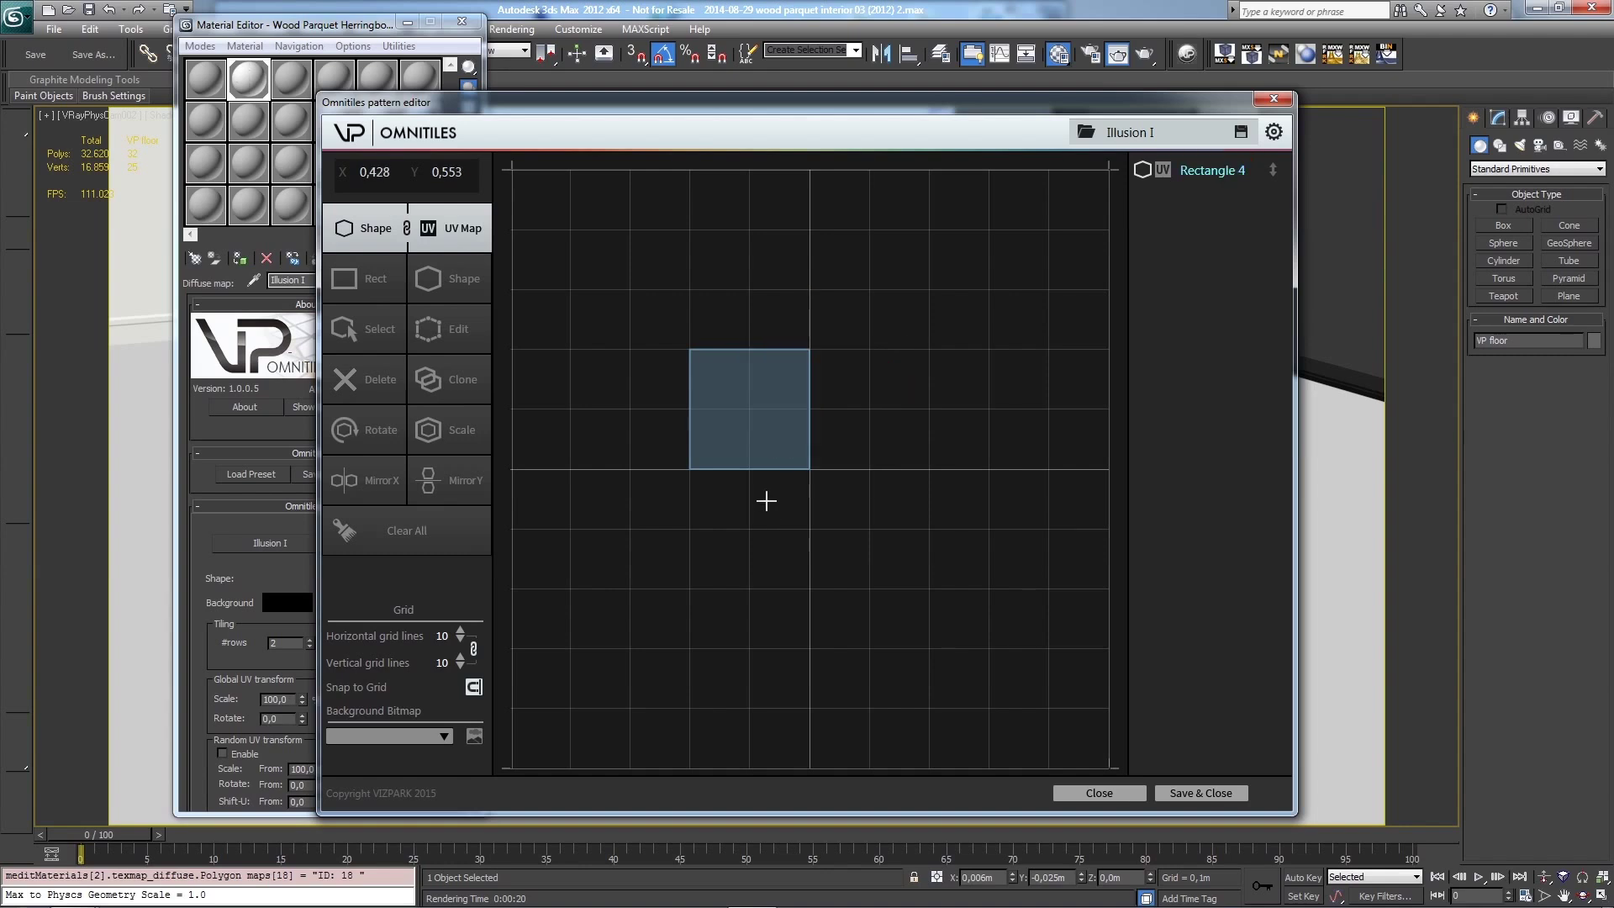
{"action": "left_click", "coordinate": [761, 437]}
{"action": "key", "text": "Delete"}
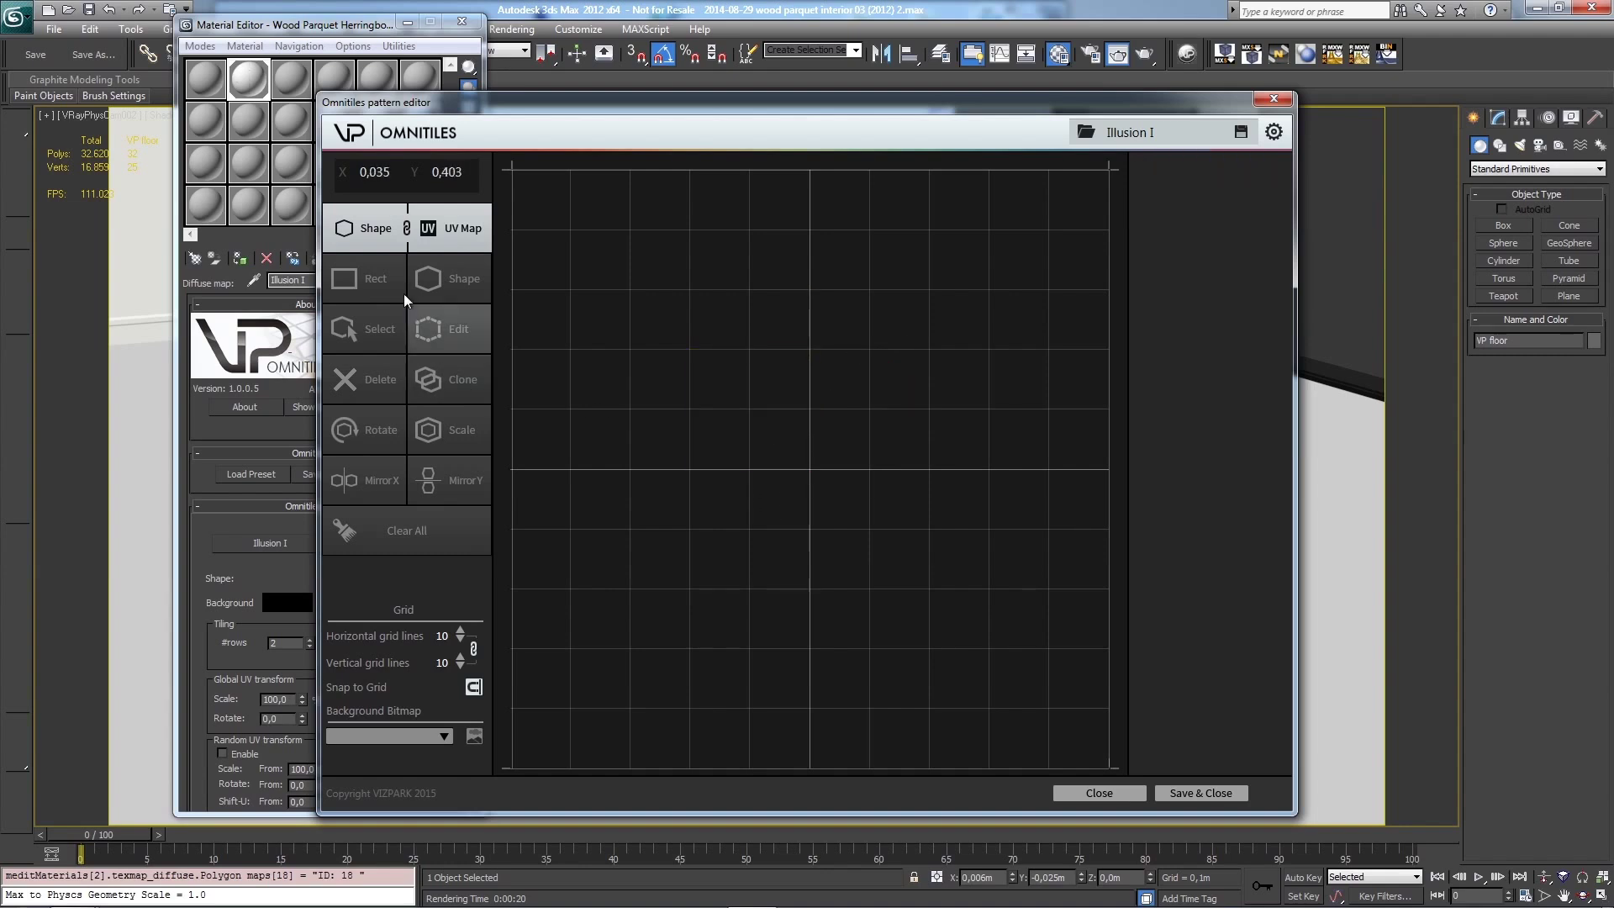
Step: Draw an irregular four-sided polygon around the canvas centre with the Shape tool and delete it
{"action": "left_click", "coordinate": [357, 278]}
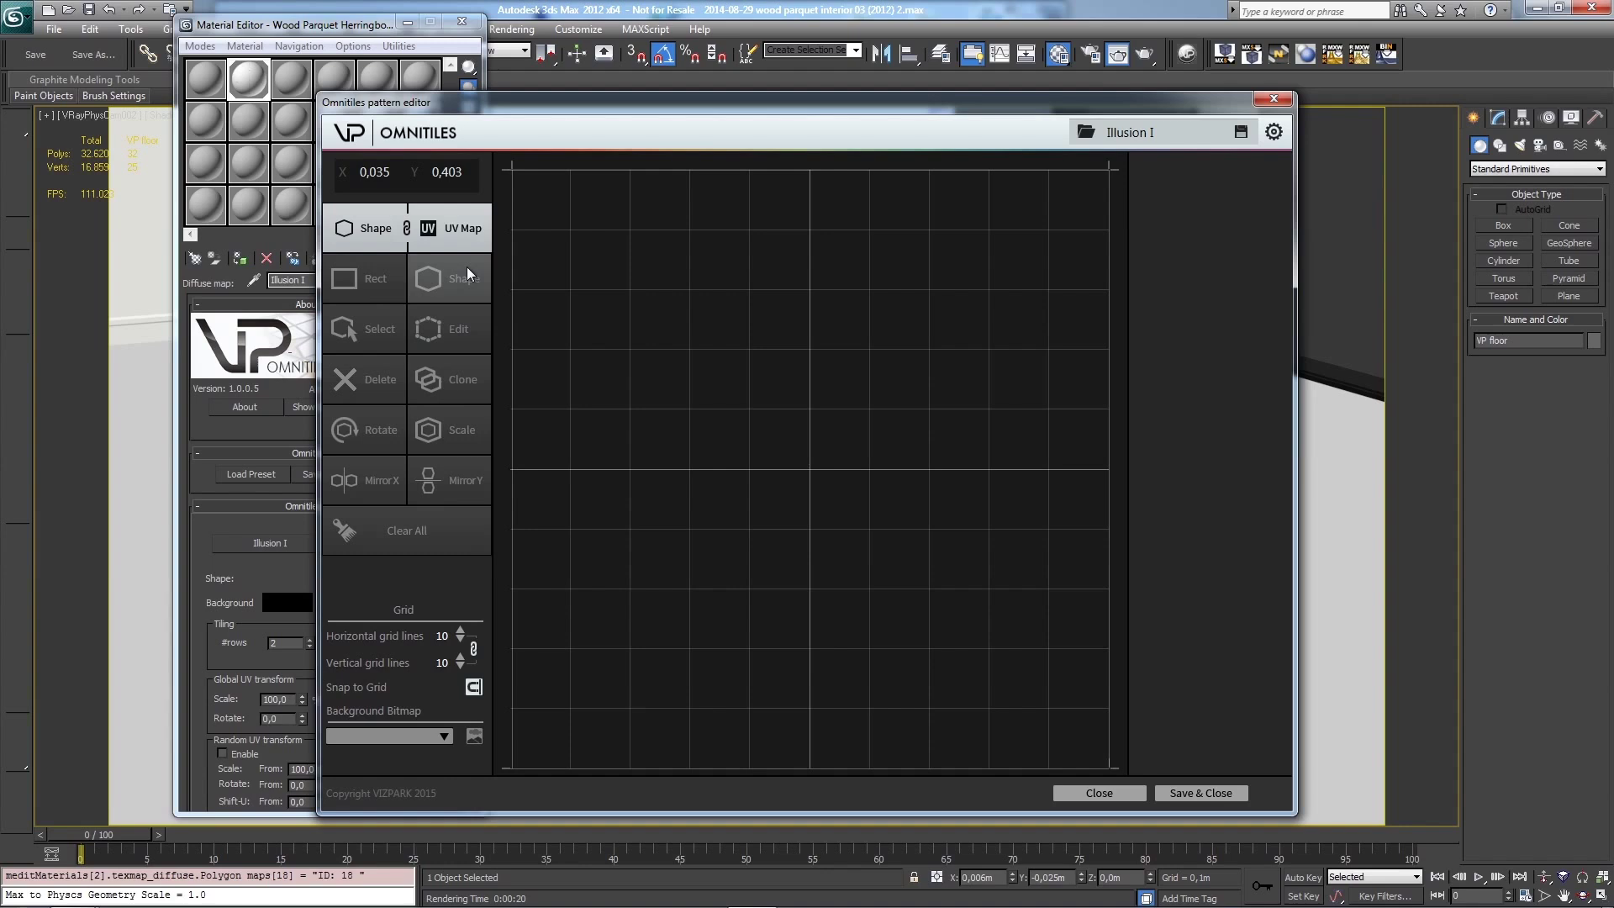
{"action": "left_click", "coordinate": [870, 290]}
{"action": "left_click", "coordinate": [988, 469]}
{"action": "left_click", "coordinate": [869, 706]}
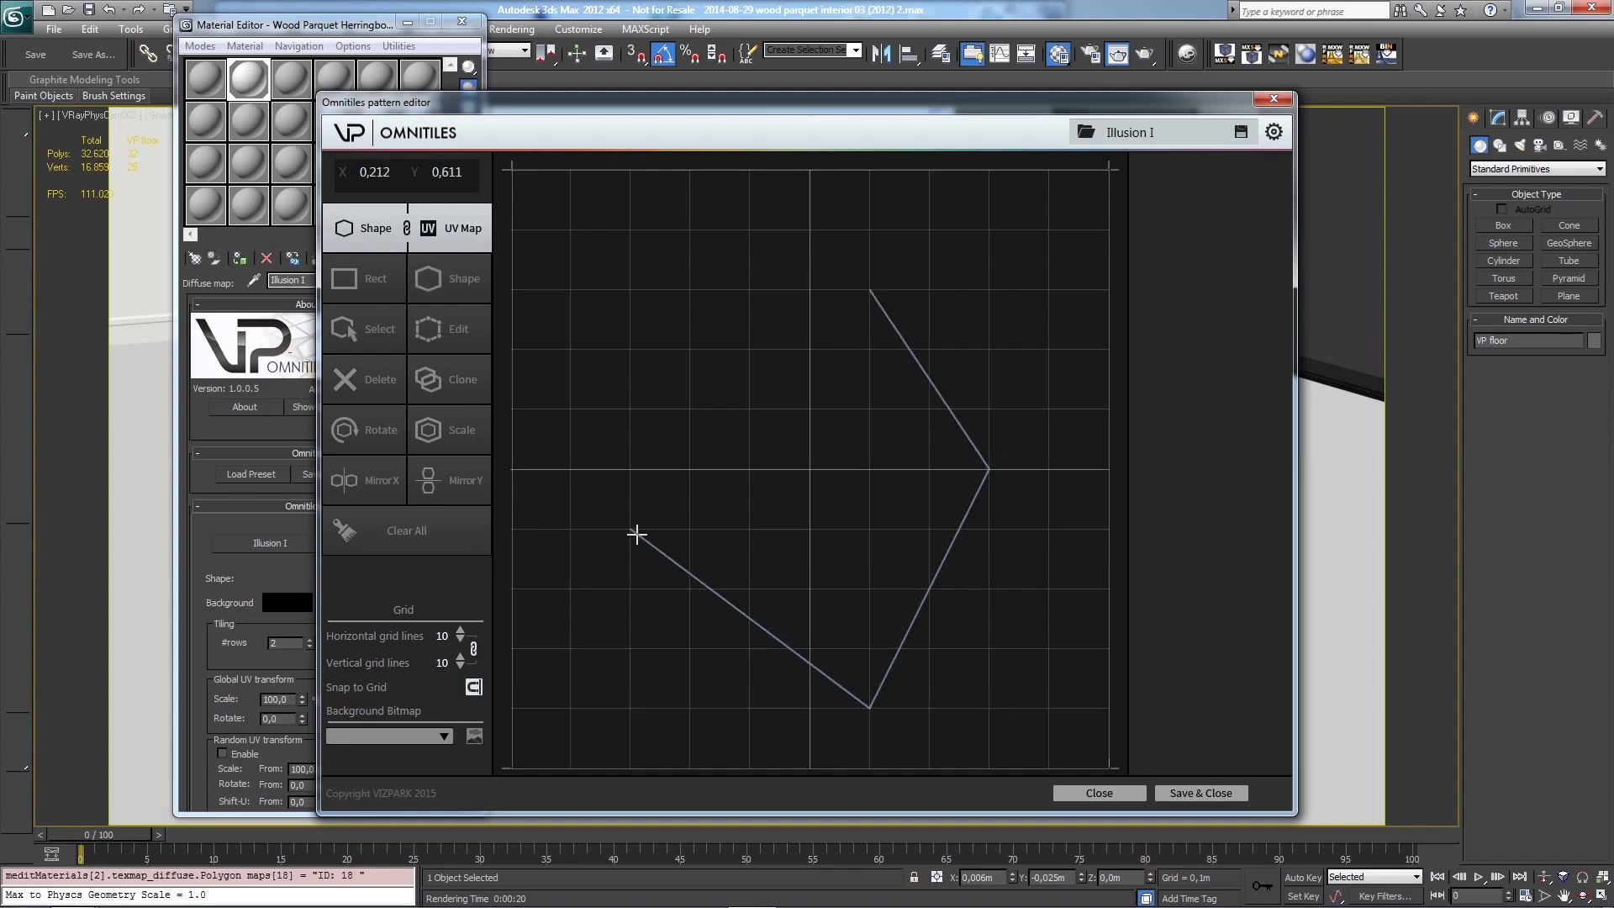
{"action": "left_click", "coordinate": [631, 528]}
{"action": "left_click", "coordinate": [869, 290]}
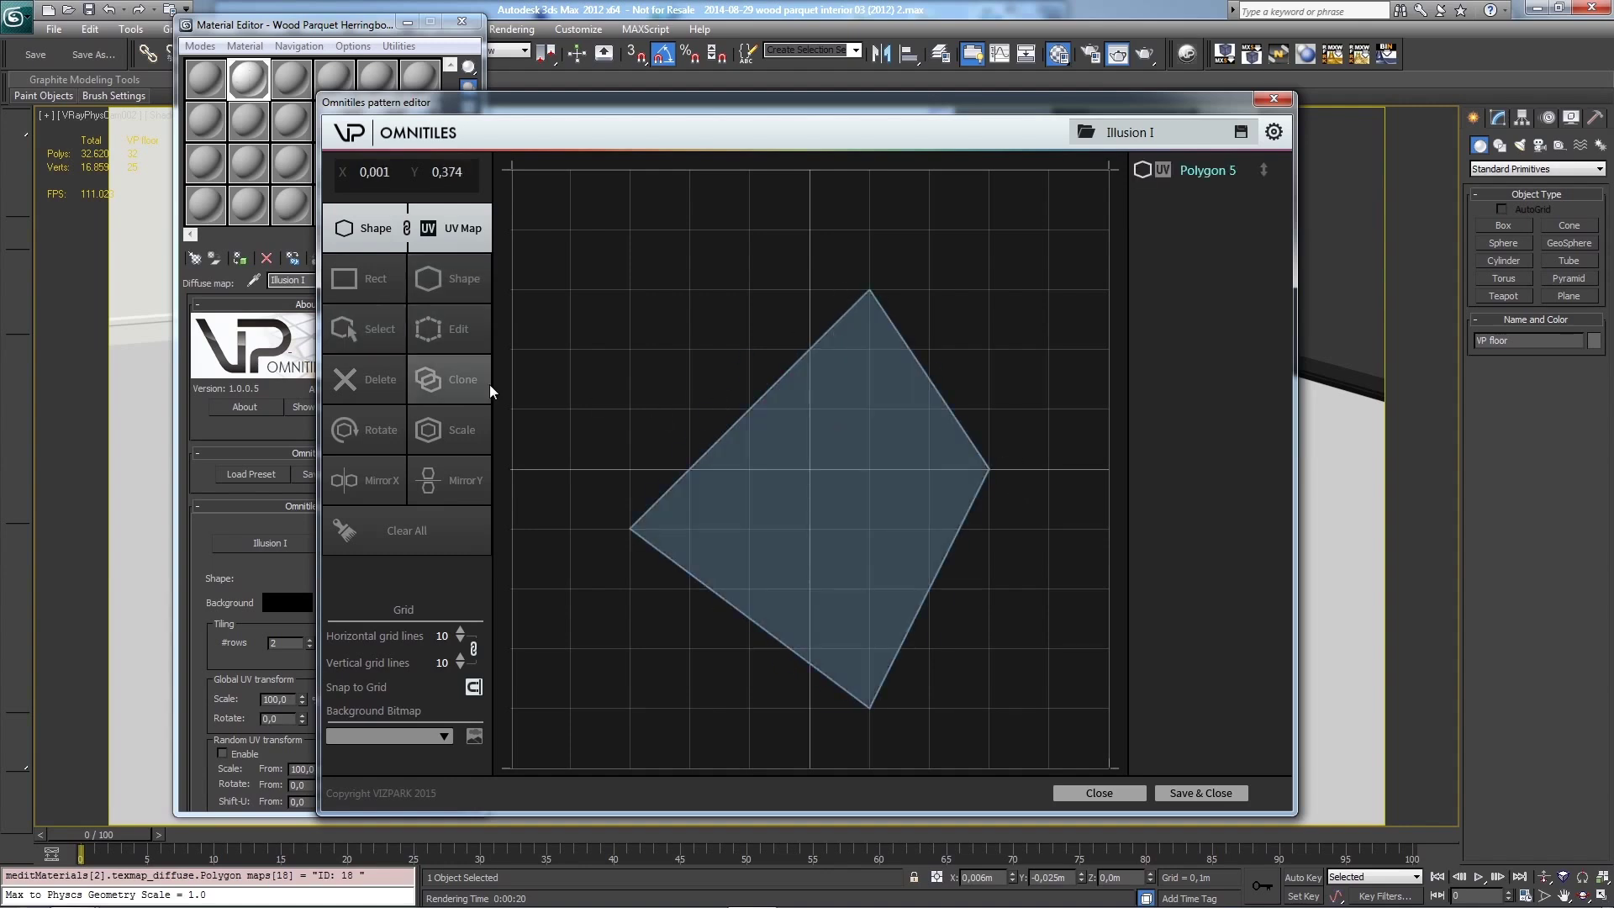
{"action": "left_click", "coordinate": [808, 446]}
{"action": "key", "text": "Delete"}
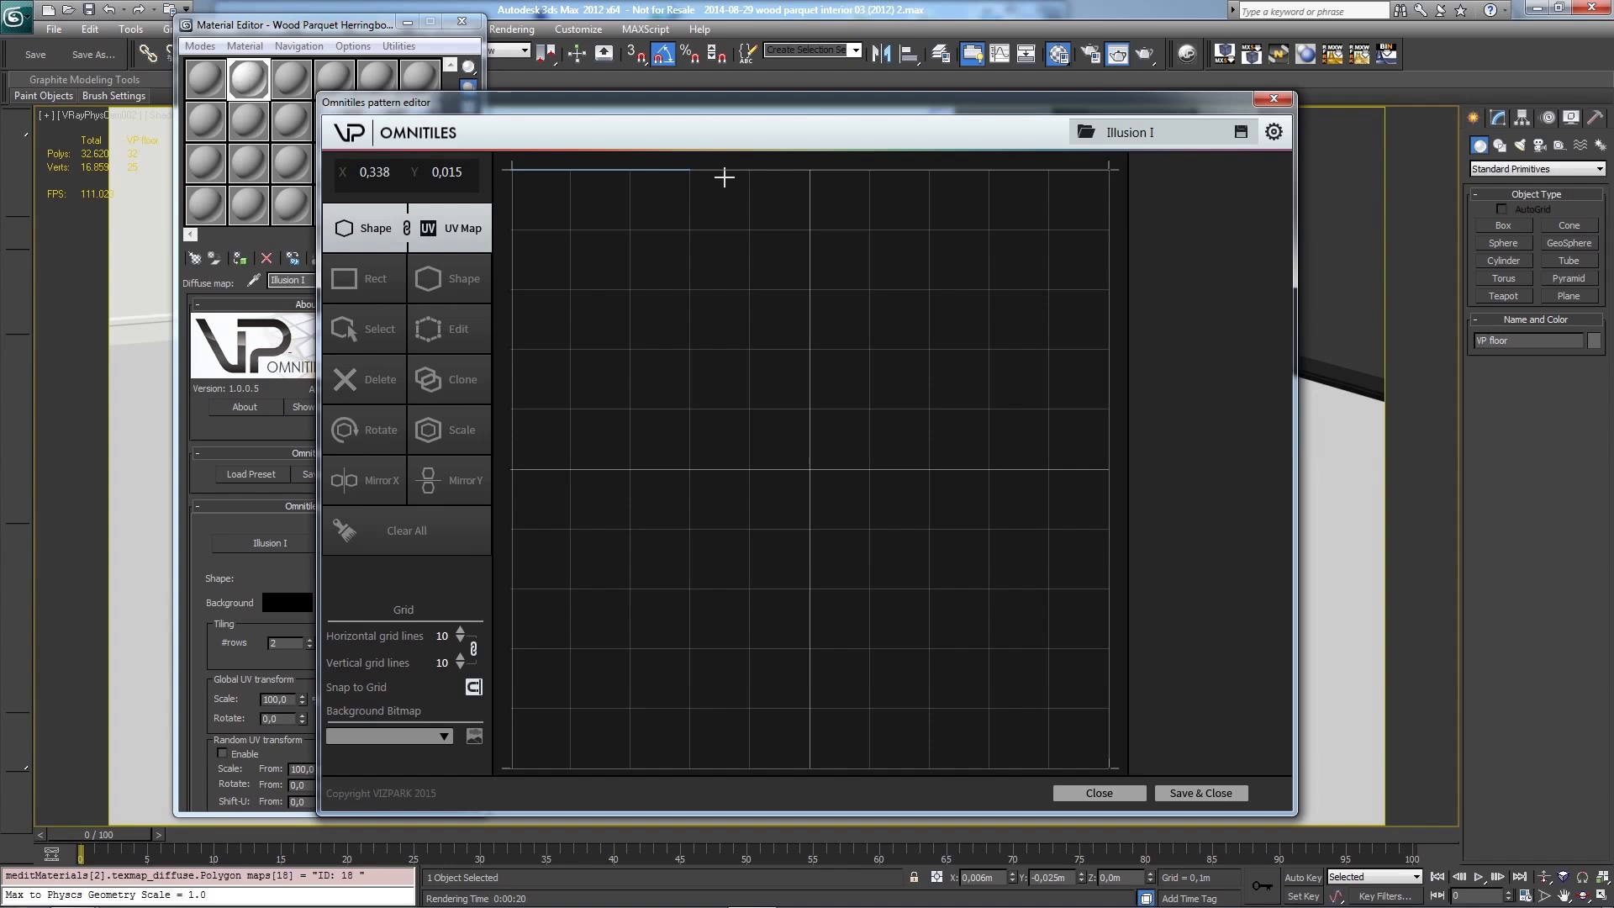
Step: Draw a five-by-one-cell plank in the canvas's upper-left corner and clone it nine times into a diagonal staircase
{"action": "left_click_drag", "start_coordinate": [792, 178], "coordinate": [516, 234]}
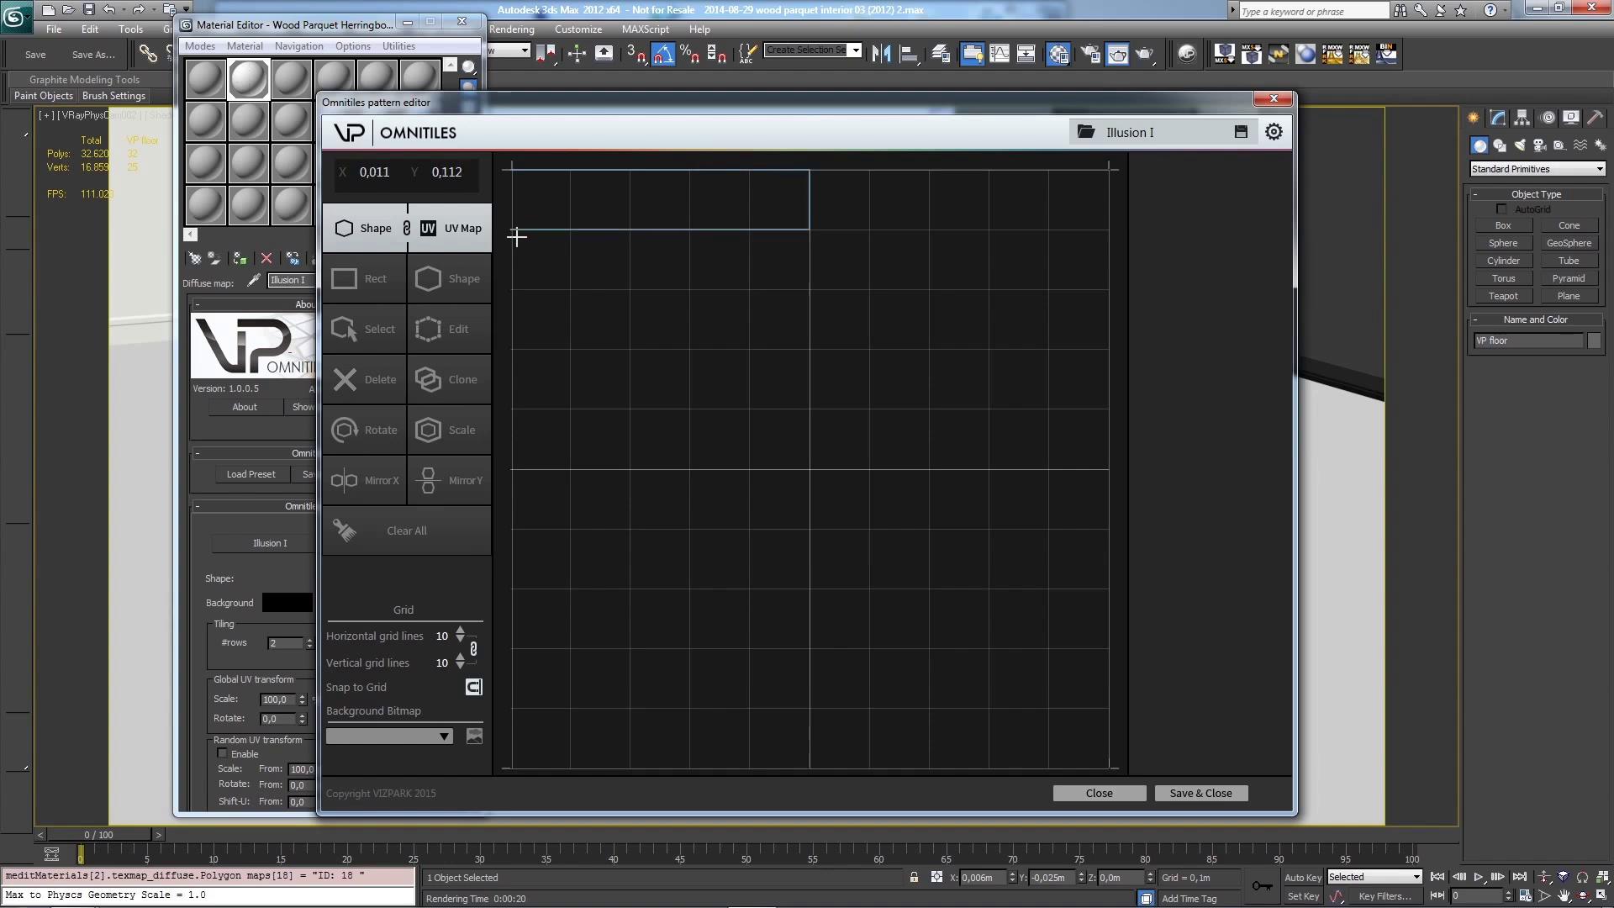
{"action": "left_click", "coordinate": [515, 173]}
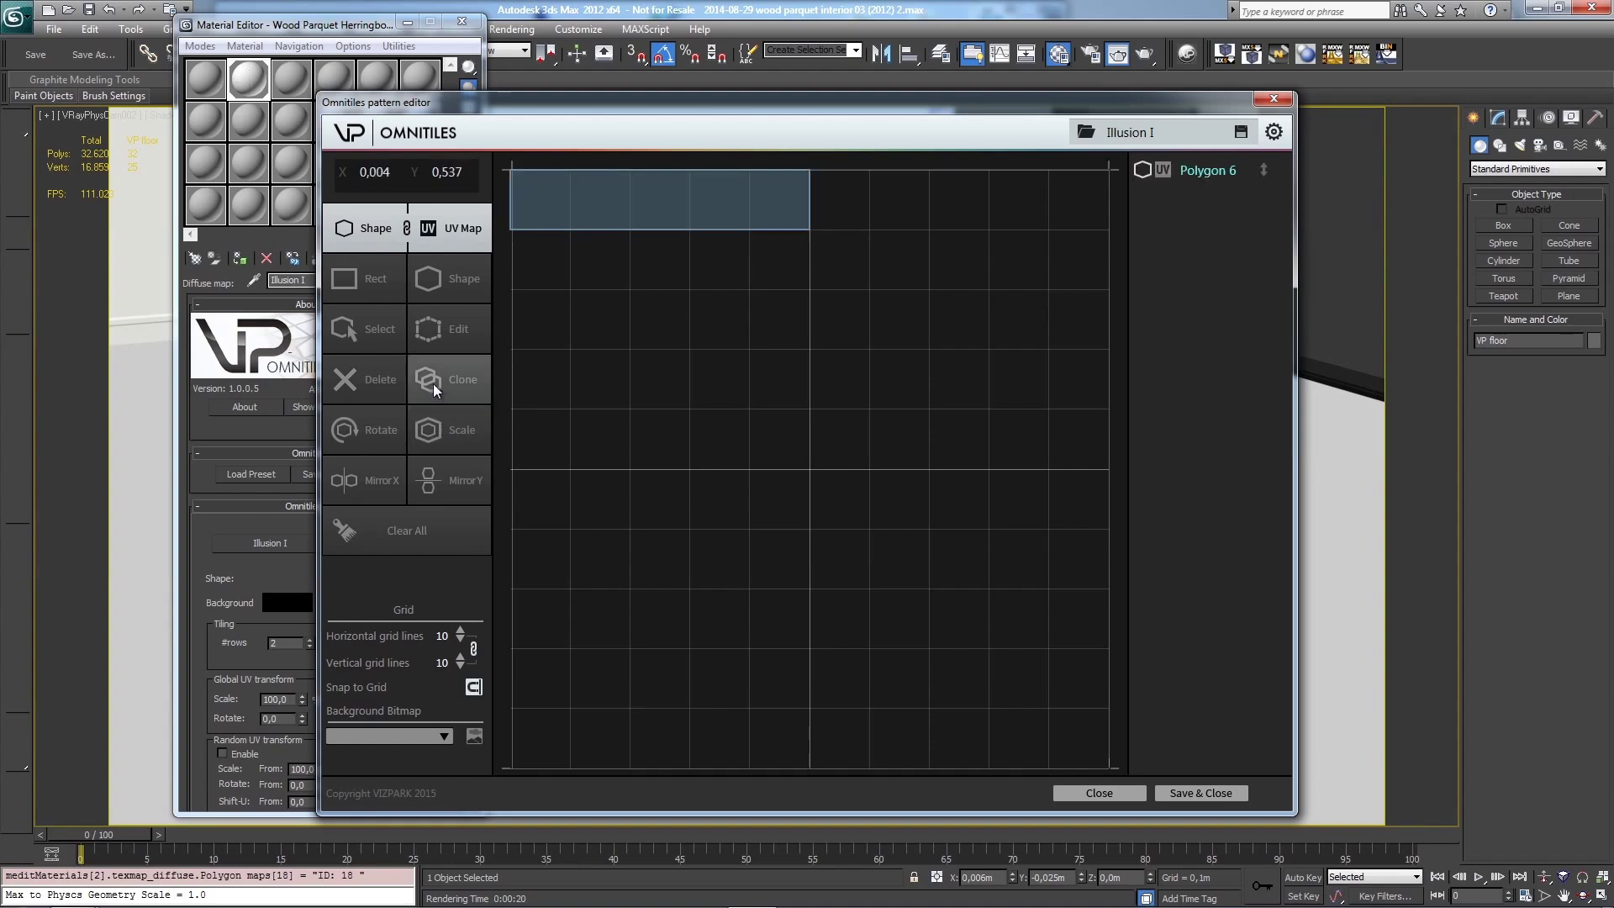
{"action": "left_click", "coordinate": [514, 350]}
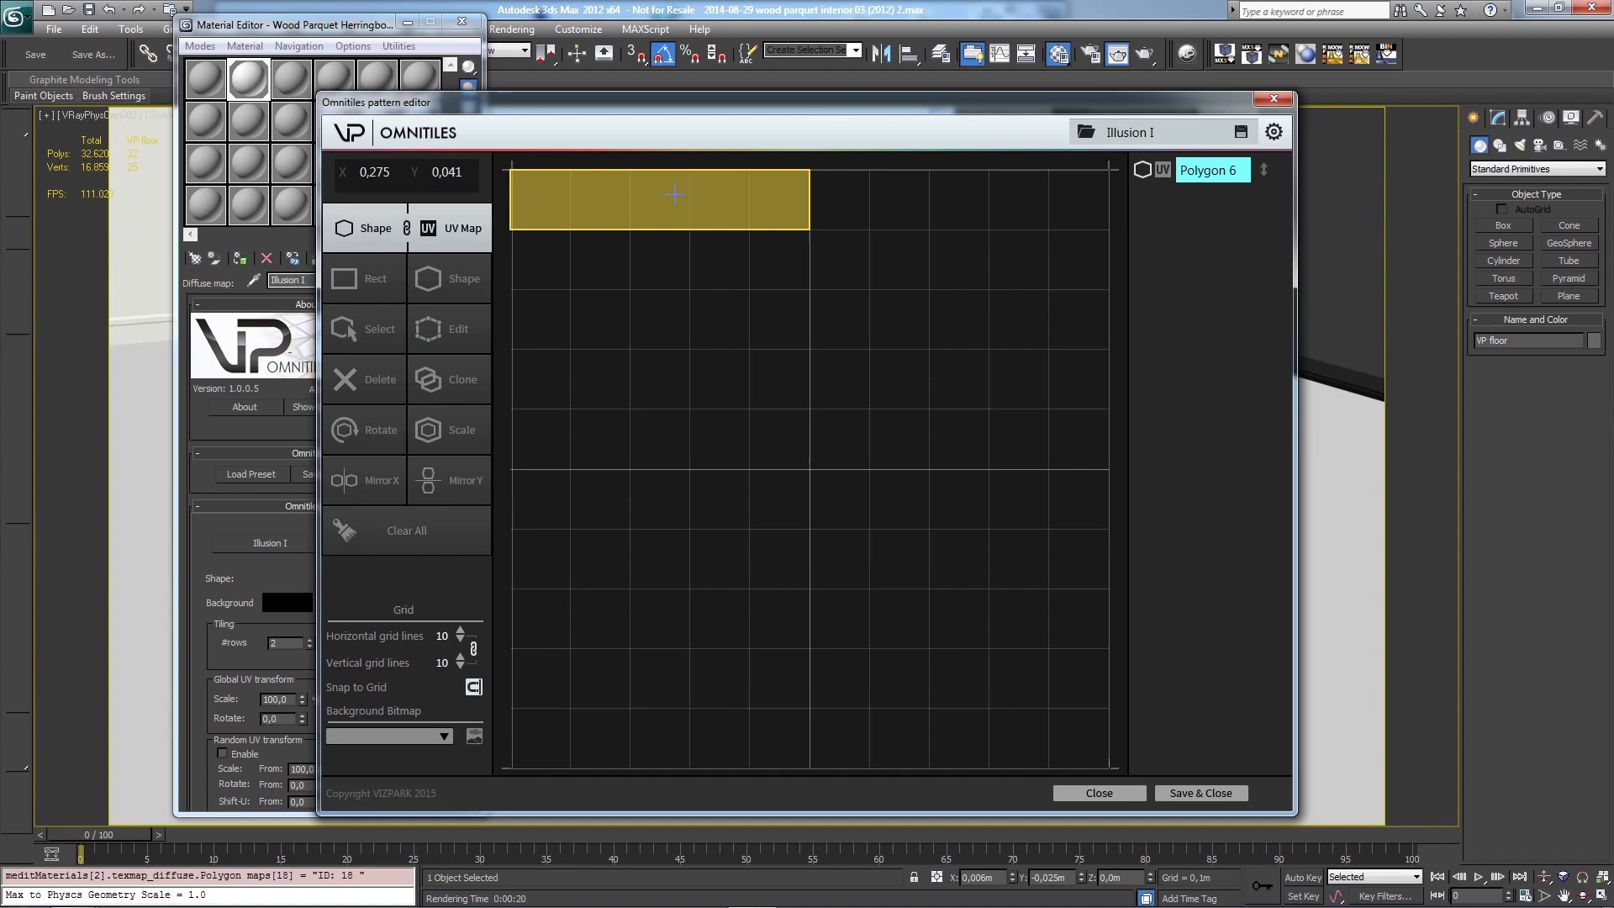
{"action": "left_click", "coordinate": [424, 380]}
{"action": "left_click", "coordinate": [425, 380]}
{"action": "left_click", "coordinate": [426, 380]}
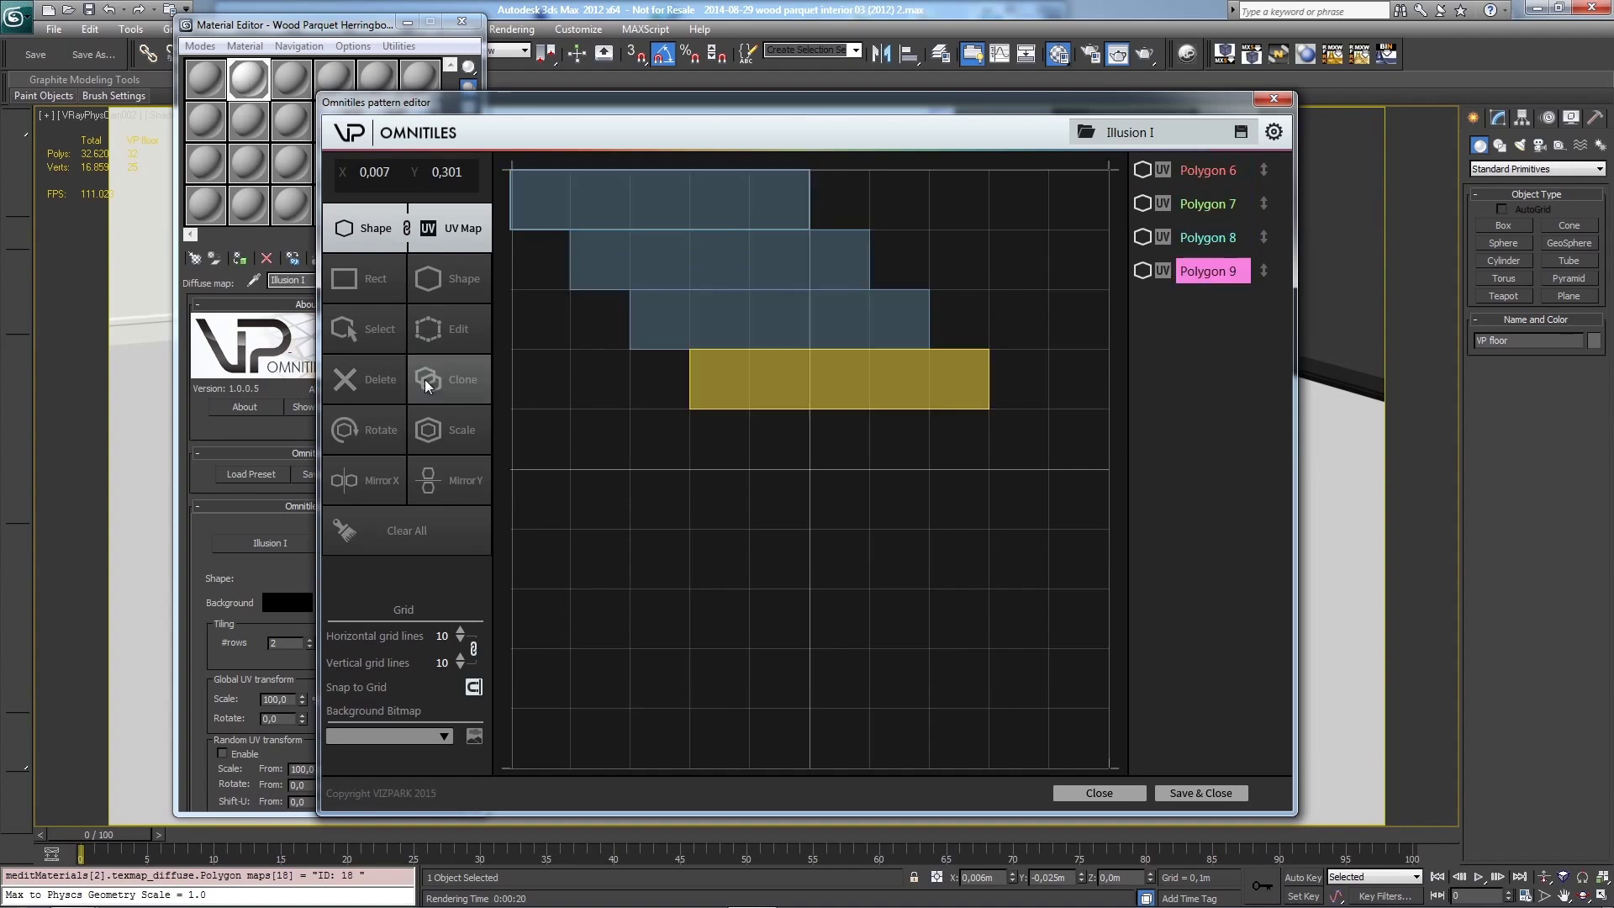
{"action": "left_click", "coordinate": [426, 380]}
{"action": "left_click", "coordinate": [426, 380]}
{"action": "left_click", "coordinate": [425, 380]}
{"action": "left_click", "coordinate": [426, 380]}
{"action": "left_click", "coordinate": [426, 380]}
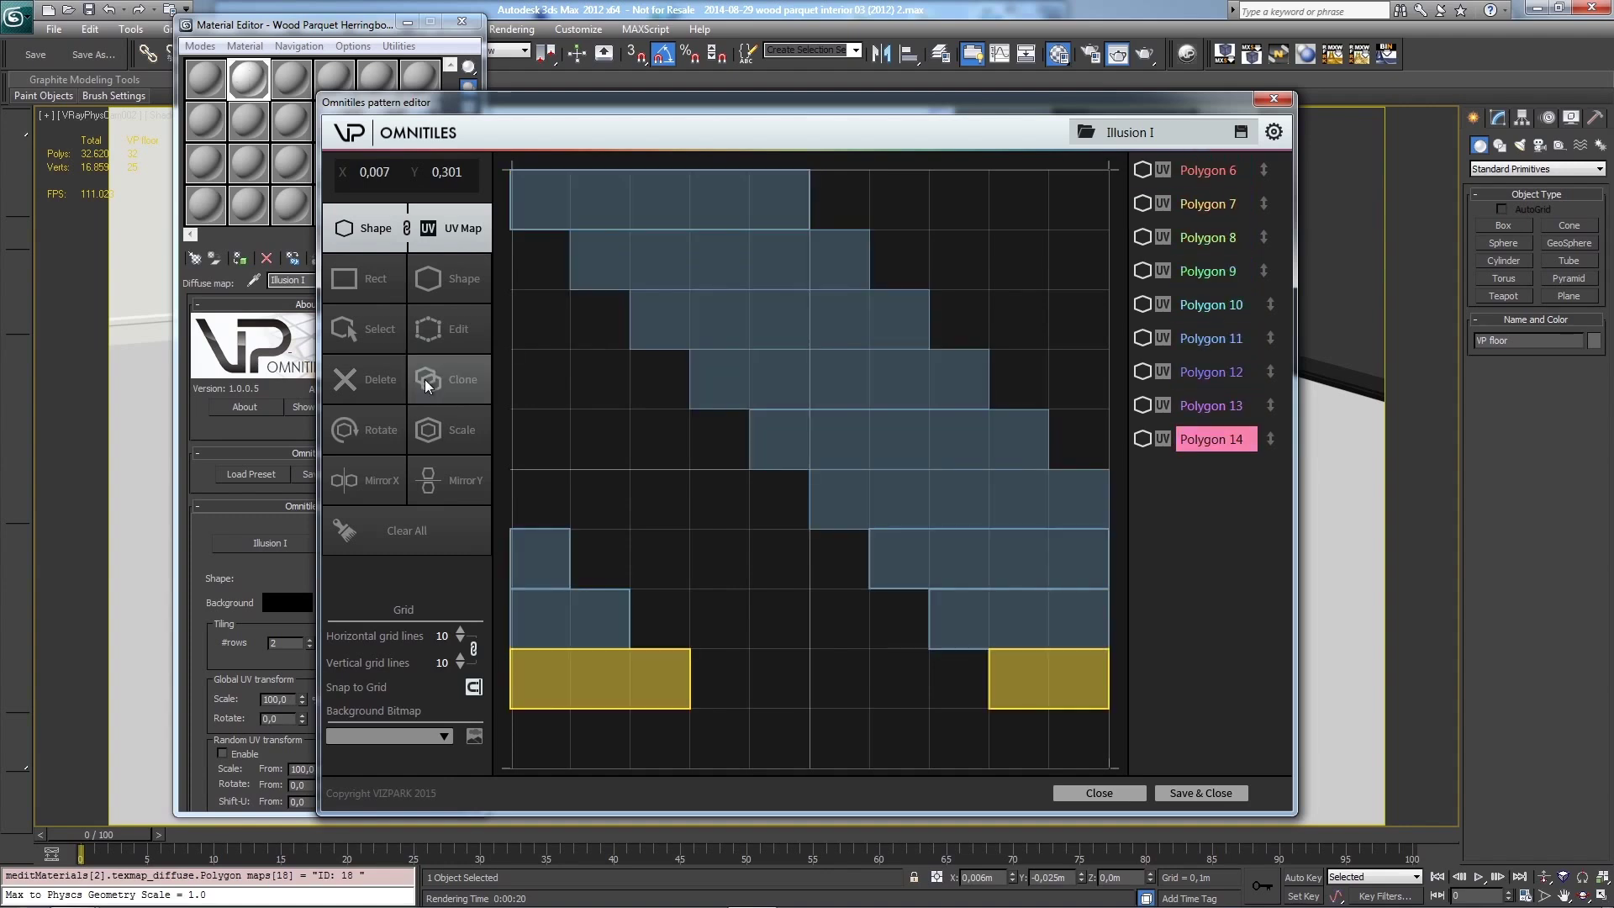
{"action": "left_click", "coordinate": [426, 380]}
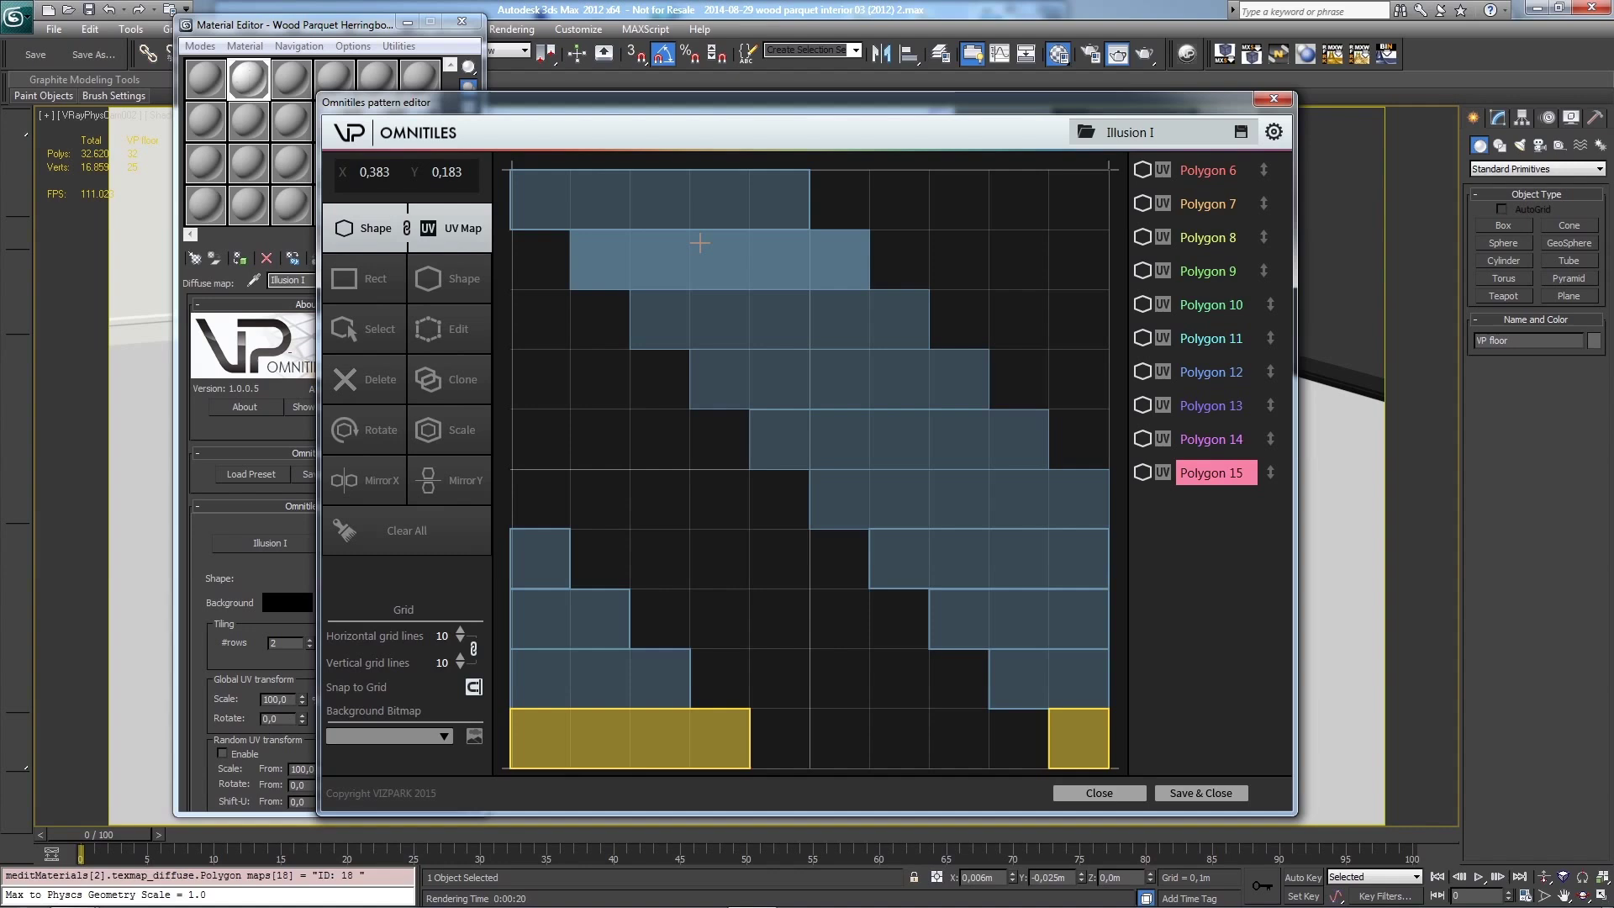
Step: Clone a horizontal plank, rotate the copy 90 degrees, and place it at the canvas's left edge directly beneath the first plank
{"action": "left_click", "coordinate": [724, 280]}
{"action": "left_click", "coordinate": [440, 387]}
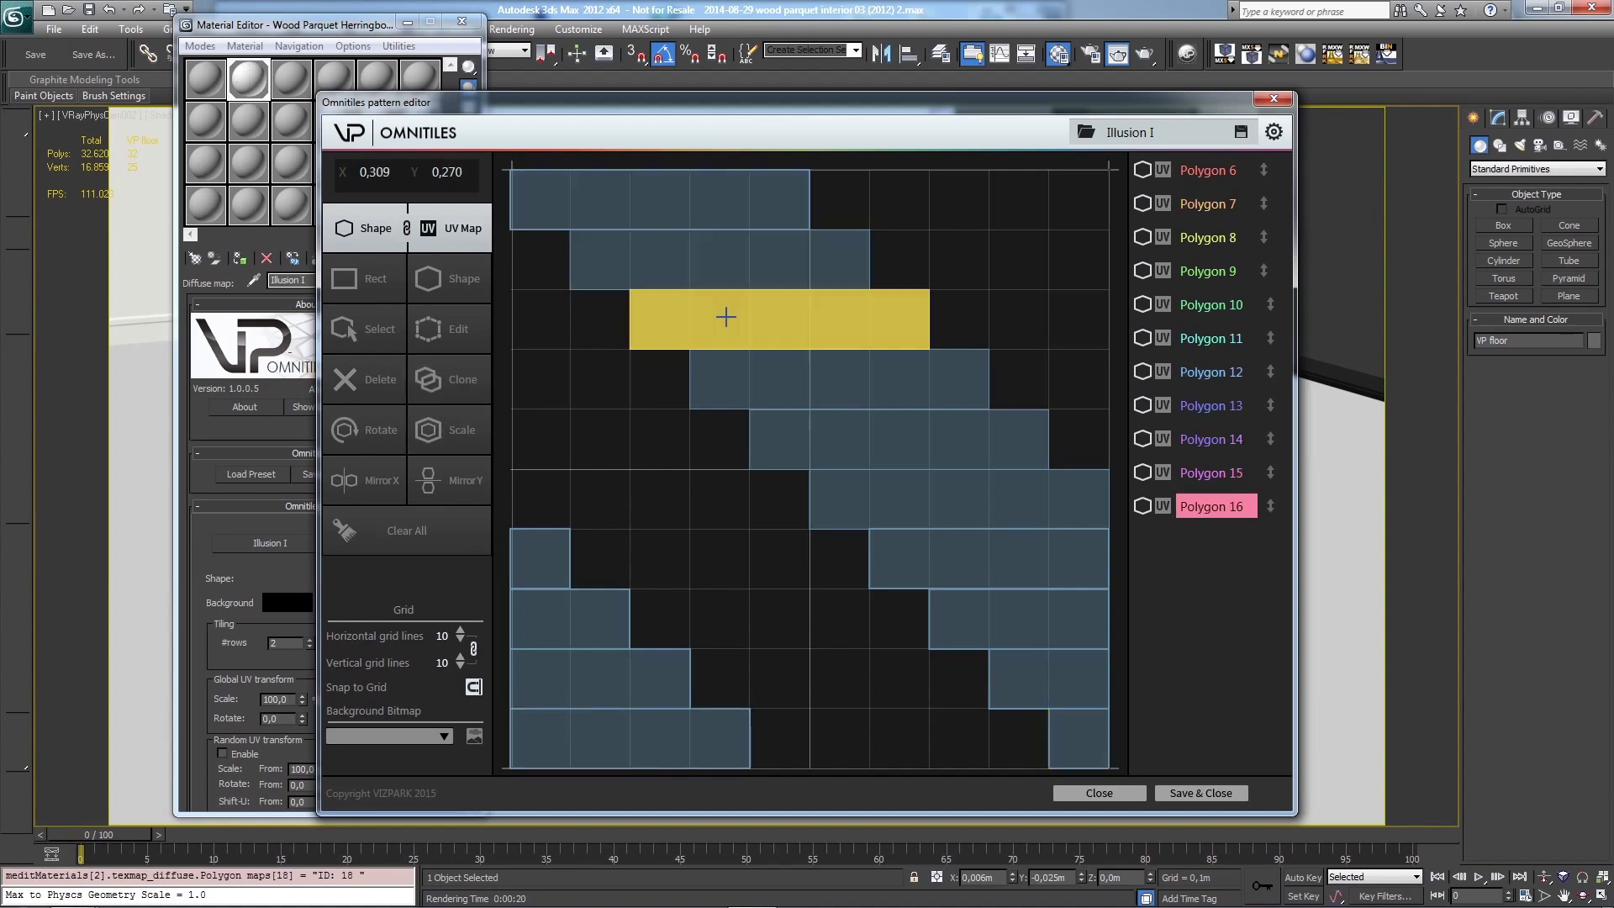
{"action": "mouse_move", "coordinate": [729, 317]}
{"action": "left_mouse_down"}
{"action": "mouse_move", "coordinate": [634, 458]}
{"action": "mouse_move", "coordinate": [592, 457]}
{"action": "mouse_move", "coordinate": [649, 487]}
{"action": "mouse_move", "coordinate": [656, 503]}
{"action": "mouse_move", "coordinate": [634, 515]}
{"action": "left_mouse_up"}
{"action": "left_click", "coordinate": [366, 429]}
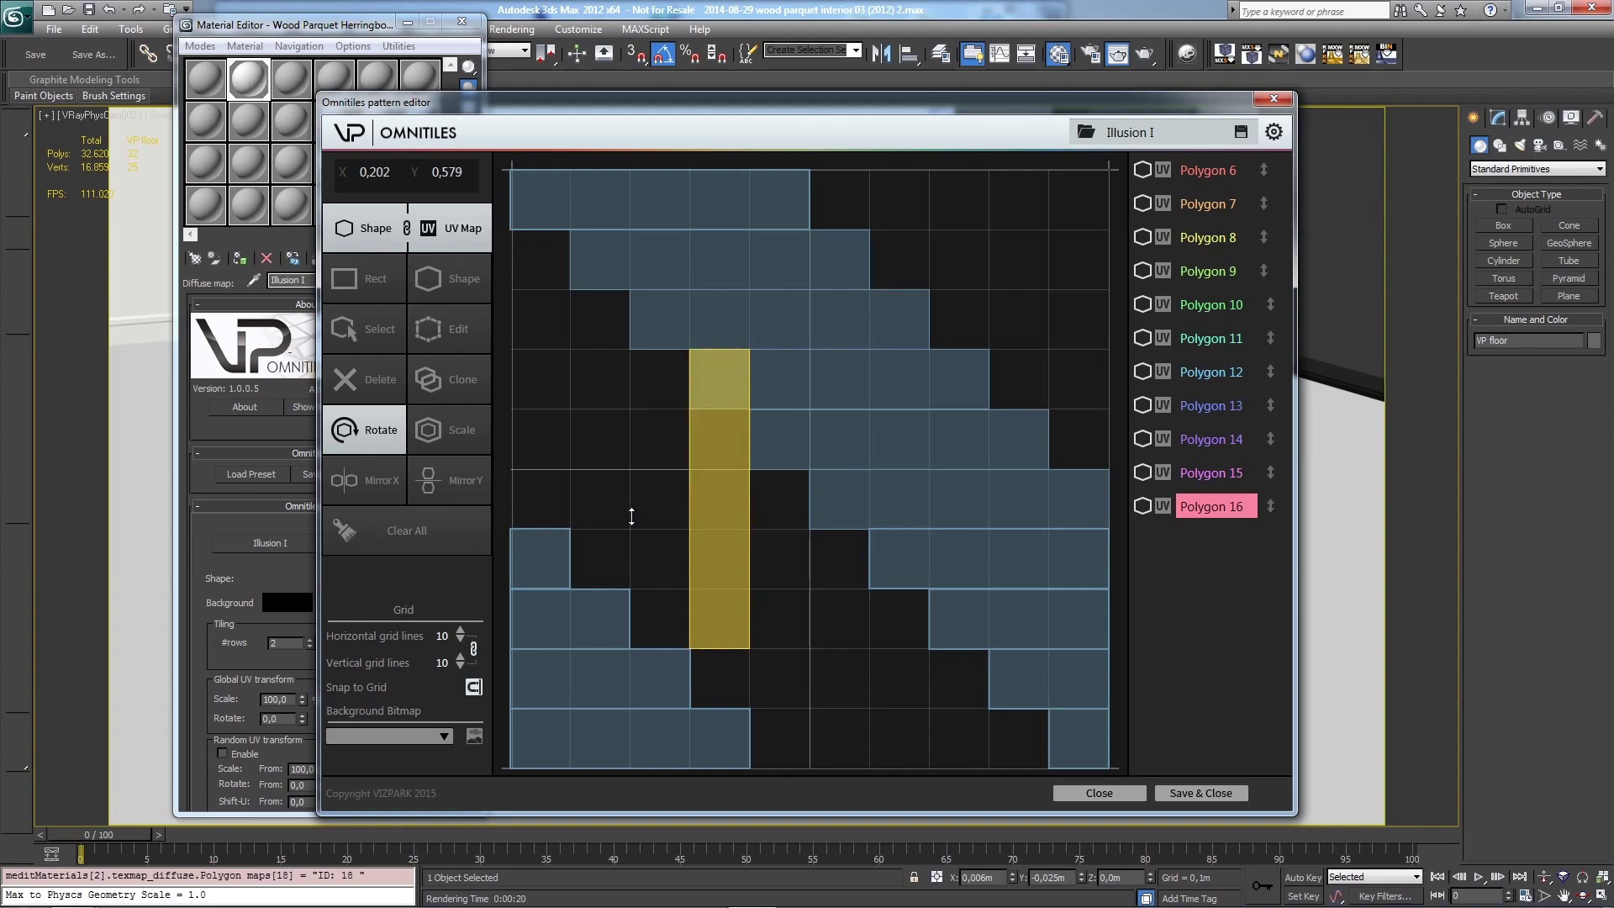
{"action": "left_click", "coordinate": [361, 341]}
{"action": "left_click_drag", "start_coordinate": [714, 469], "coordinate": [547, 350]}
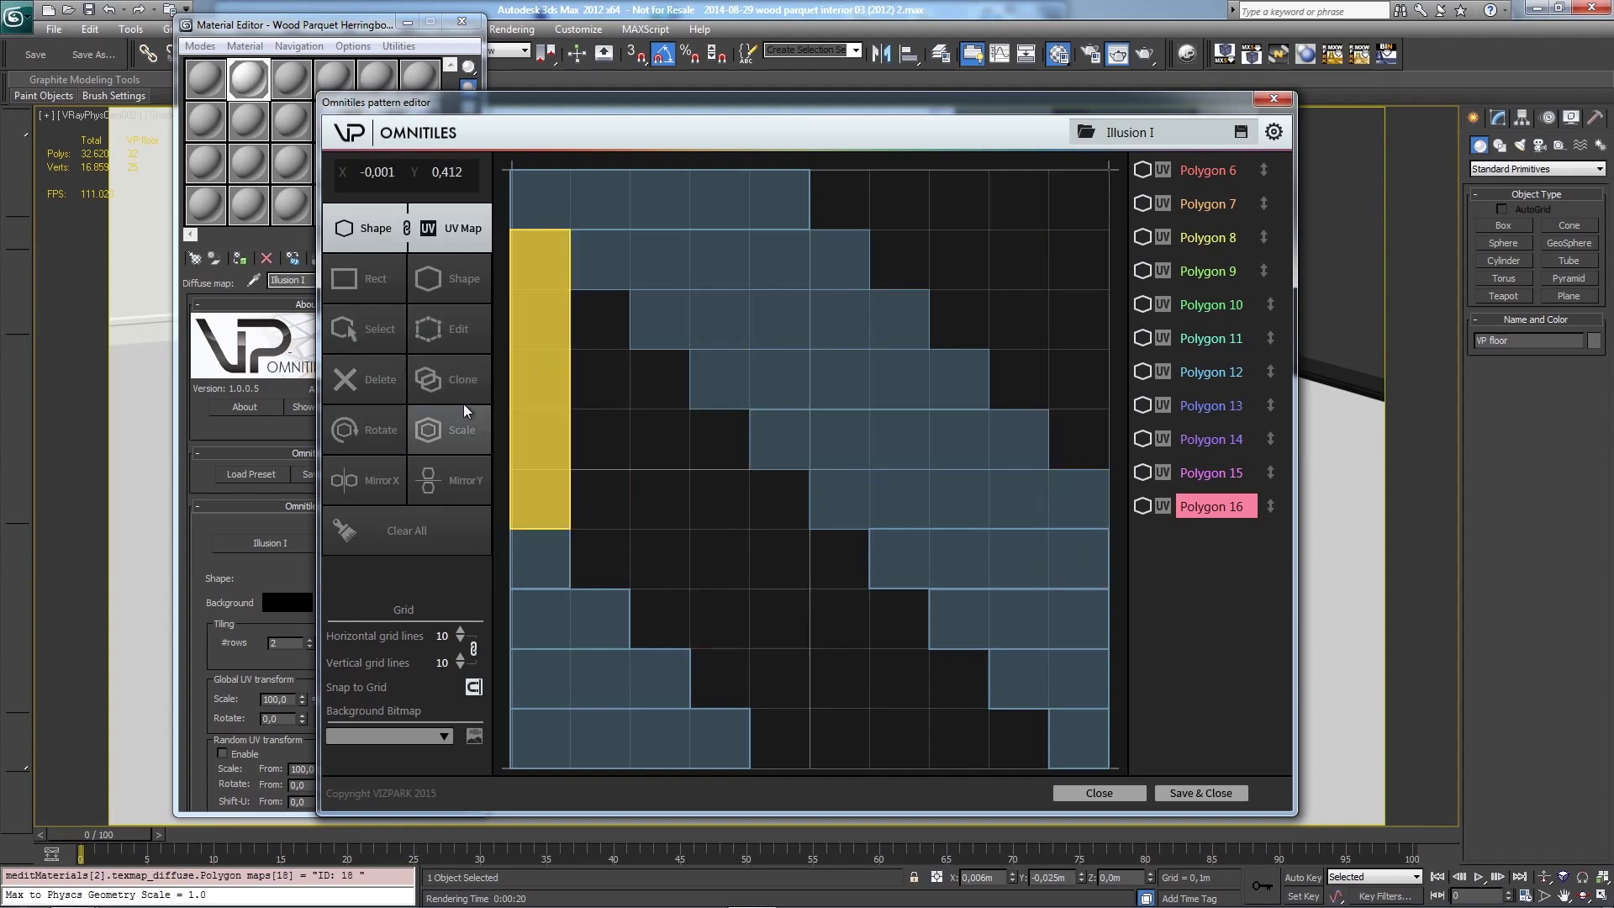
Step: Clone the vertical plank nine times so the copies fill the remaining gaps in the canvas
{"action": "left_click", "coordinate": [448, 378]}
{"action": "left_click", "coordinate": [448, 378]}
{"action": "left_click", "coordinate": [448, 378]}
{"action": "left_click", "coordinate": [447, 378]}
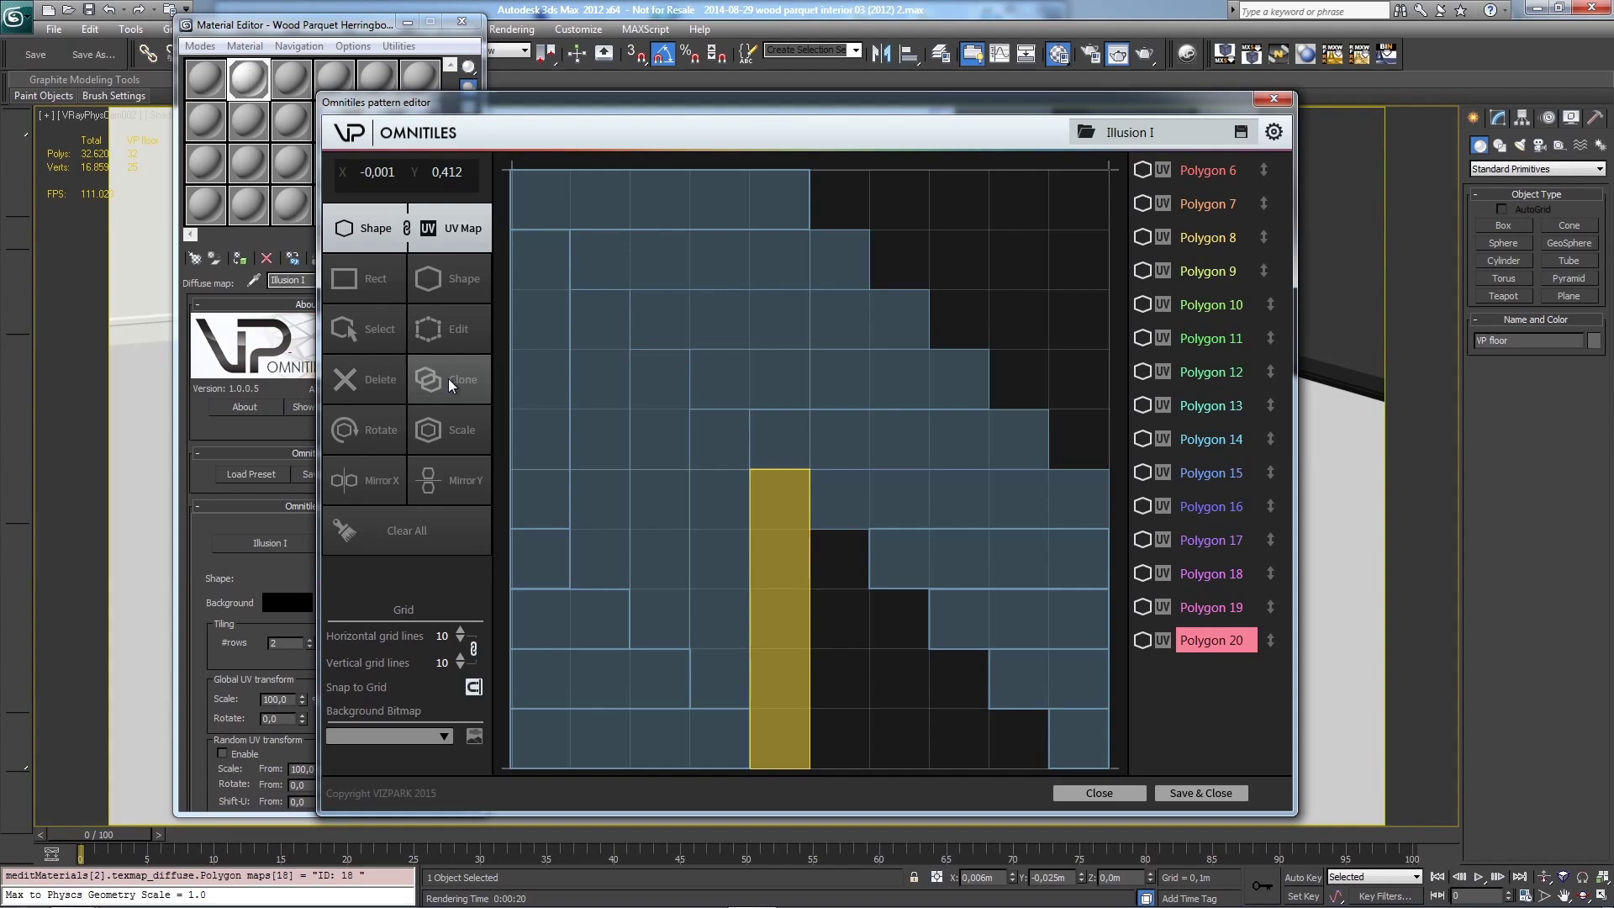
{"action": "left_click", "coordinate": [447, 378]}
{"action": "left_click", "coordinate": [448, 378]}
{"action": "left_click", "coordinate": [448, 378]}
{"action": "left_click", "coordinate": [447, 378]}
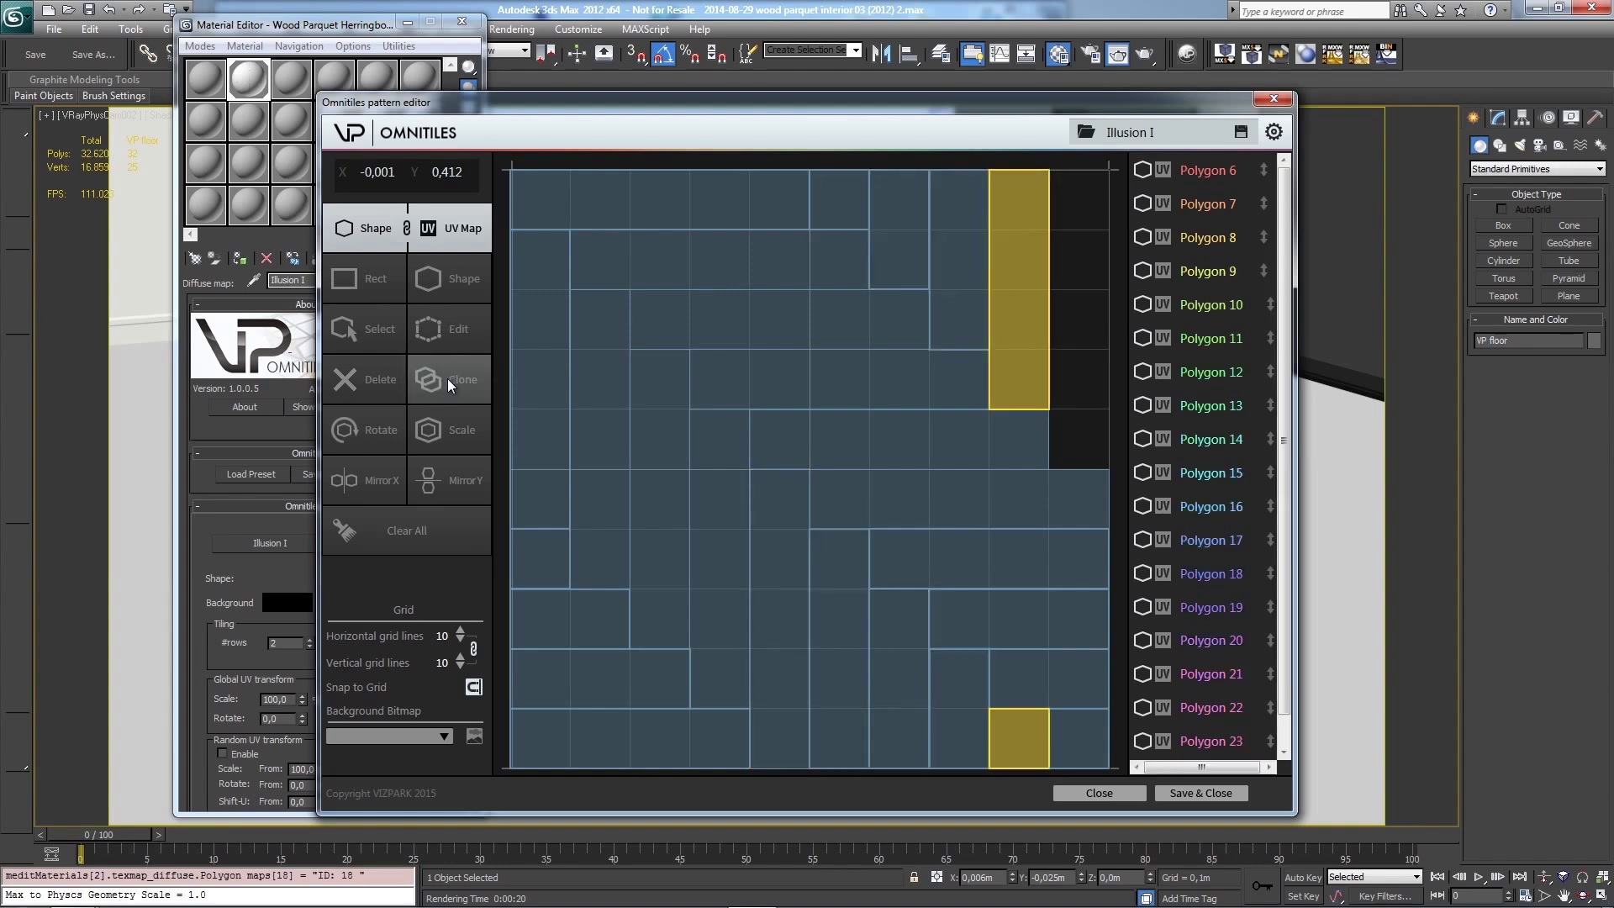
{"action": "left_click", "coordinate": [447, 378]}
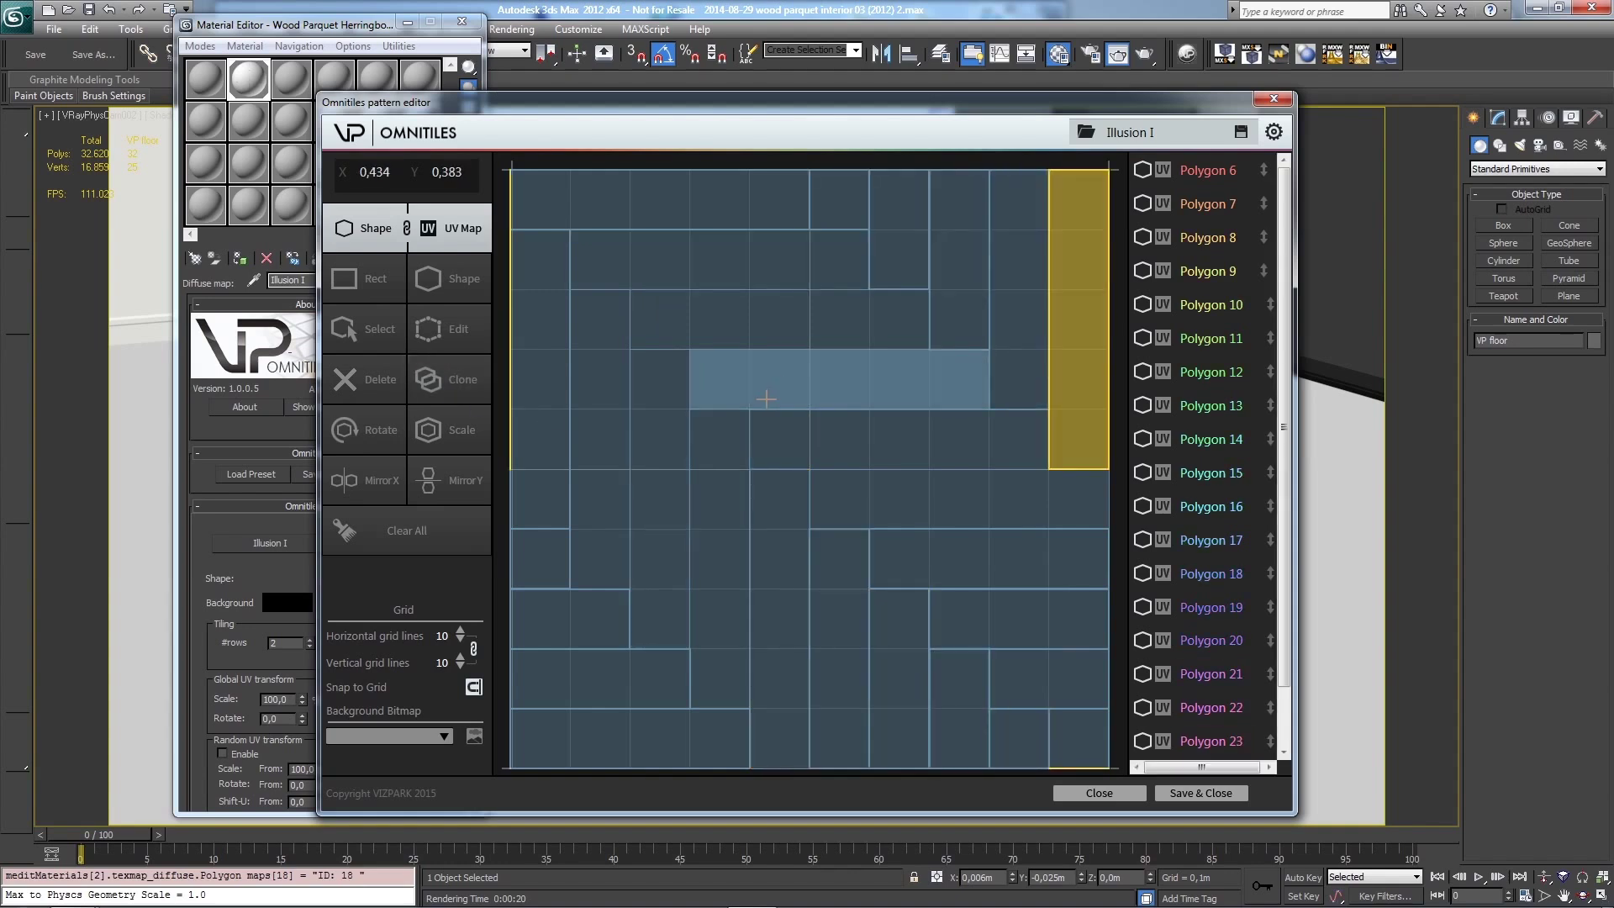
Step: Save the pattern as "Tutorial preset pattern 01" and apply it to the map by saving and closing the pattern editor
{"action": "left_click", "coordinate": [1241, 131]}
{"action": "key", "text": "BackSpace"}
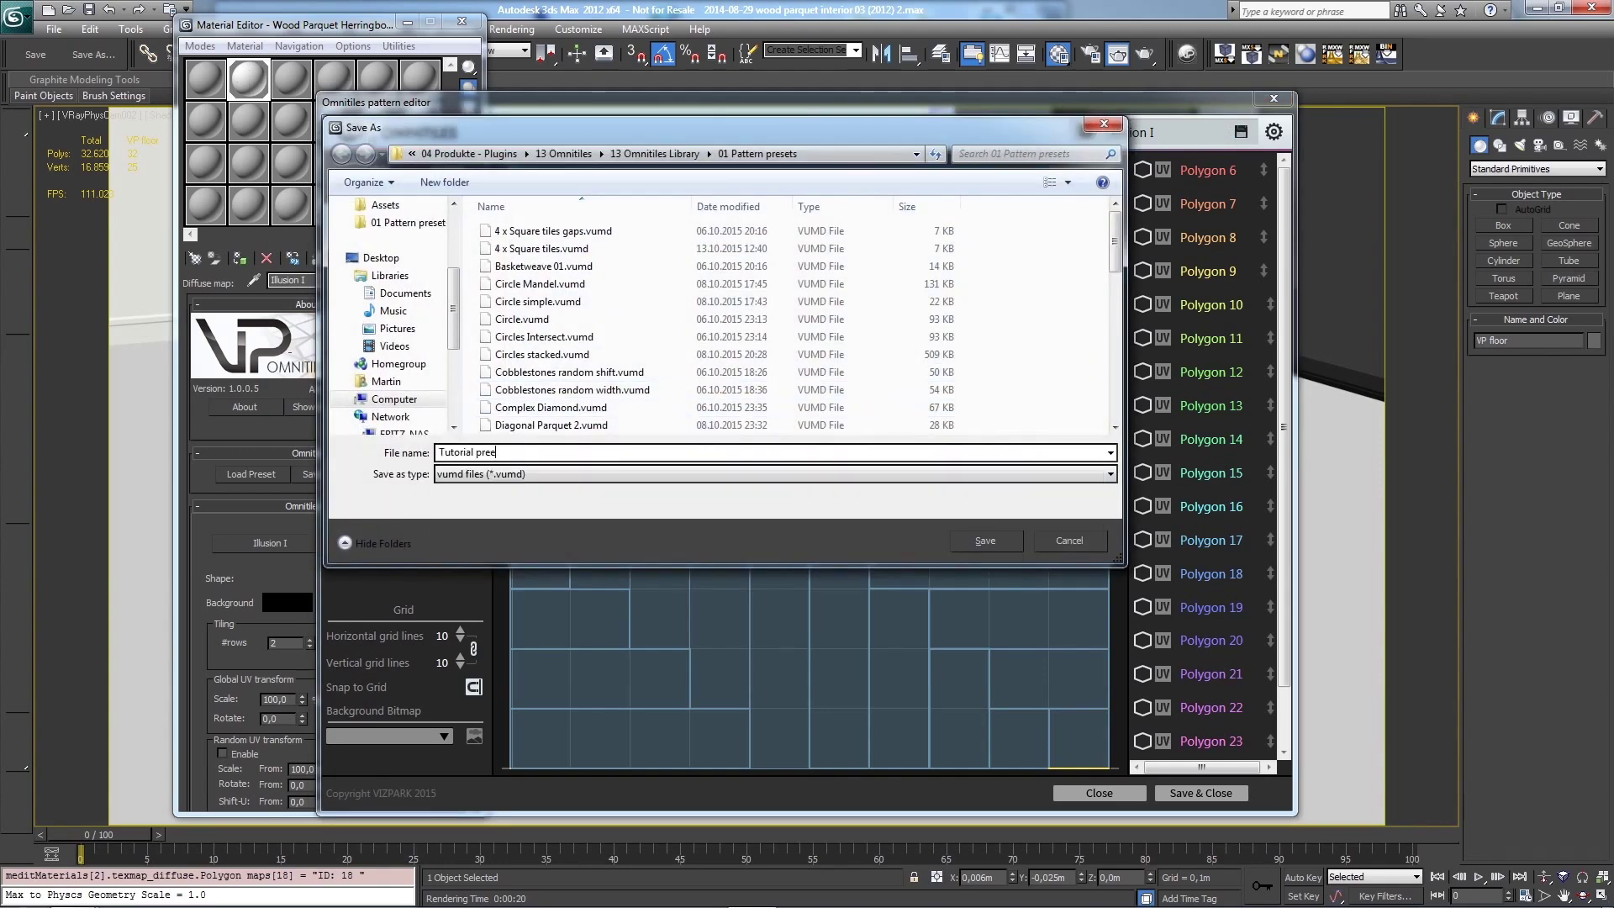
{"action": "type", "text": "Tutorial preset pattern 01"}
{"action": "key", "text": "Return"}
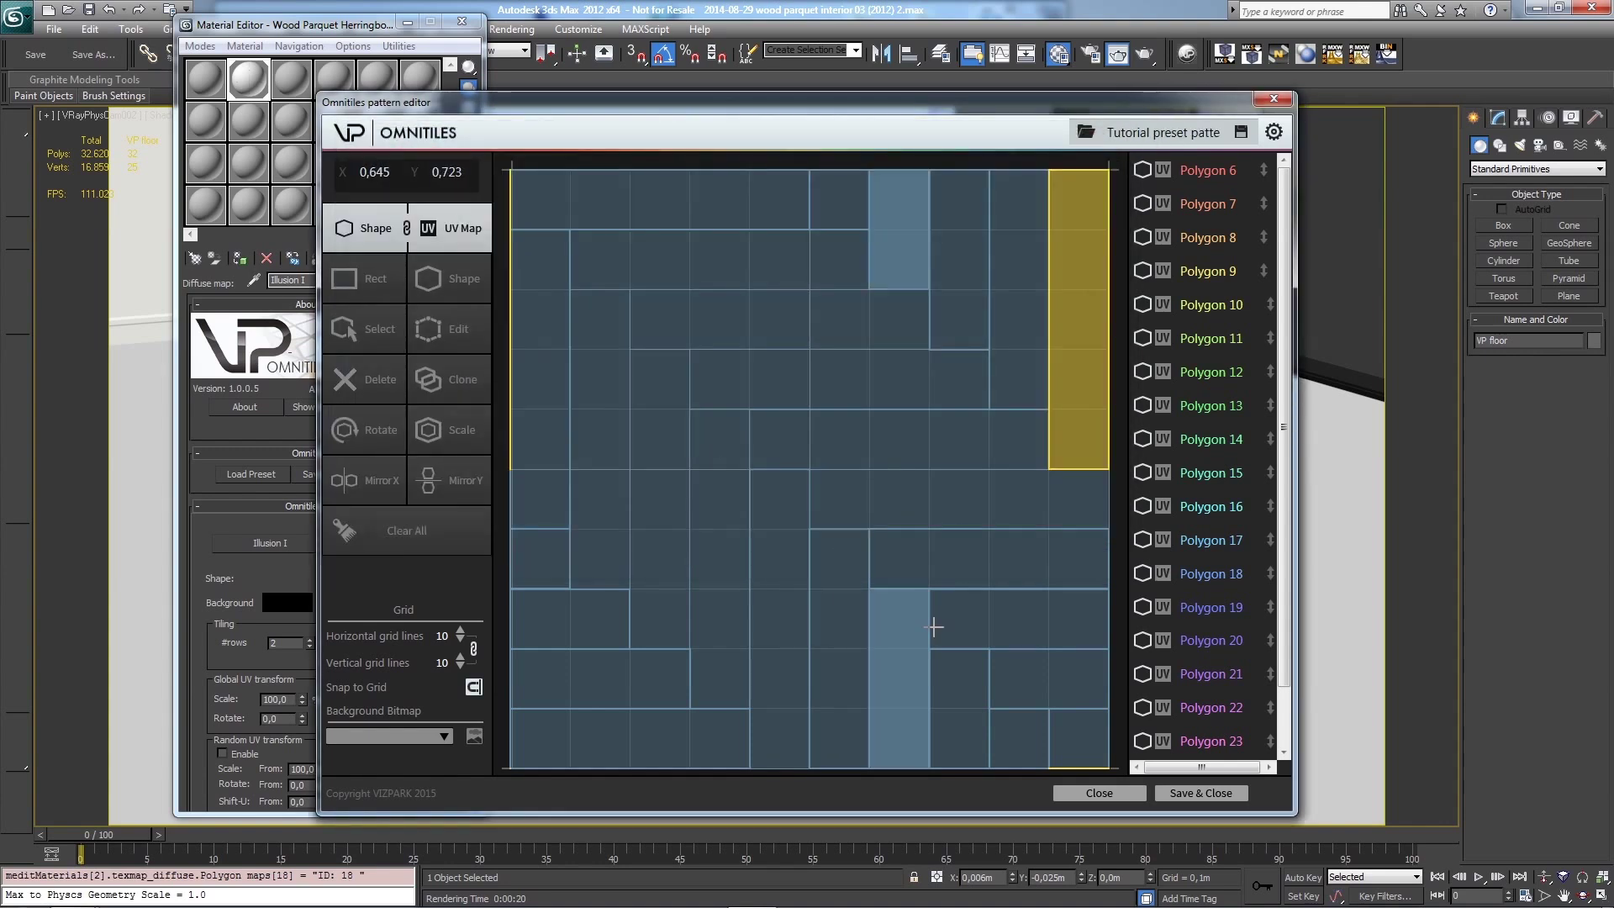
{"action": "left_click", "coordinate": [1219, 794]}
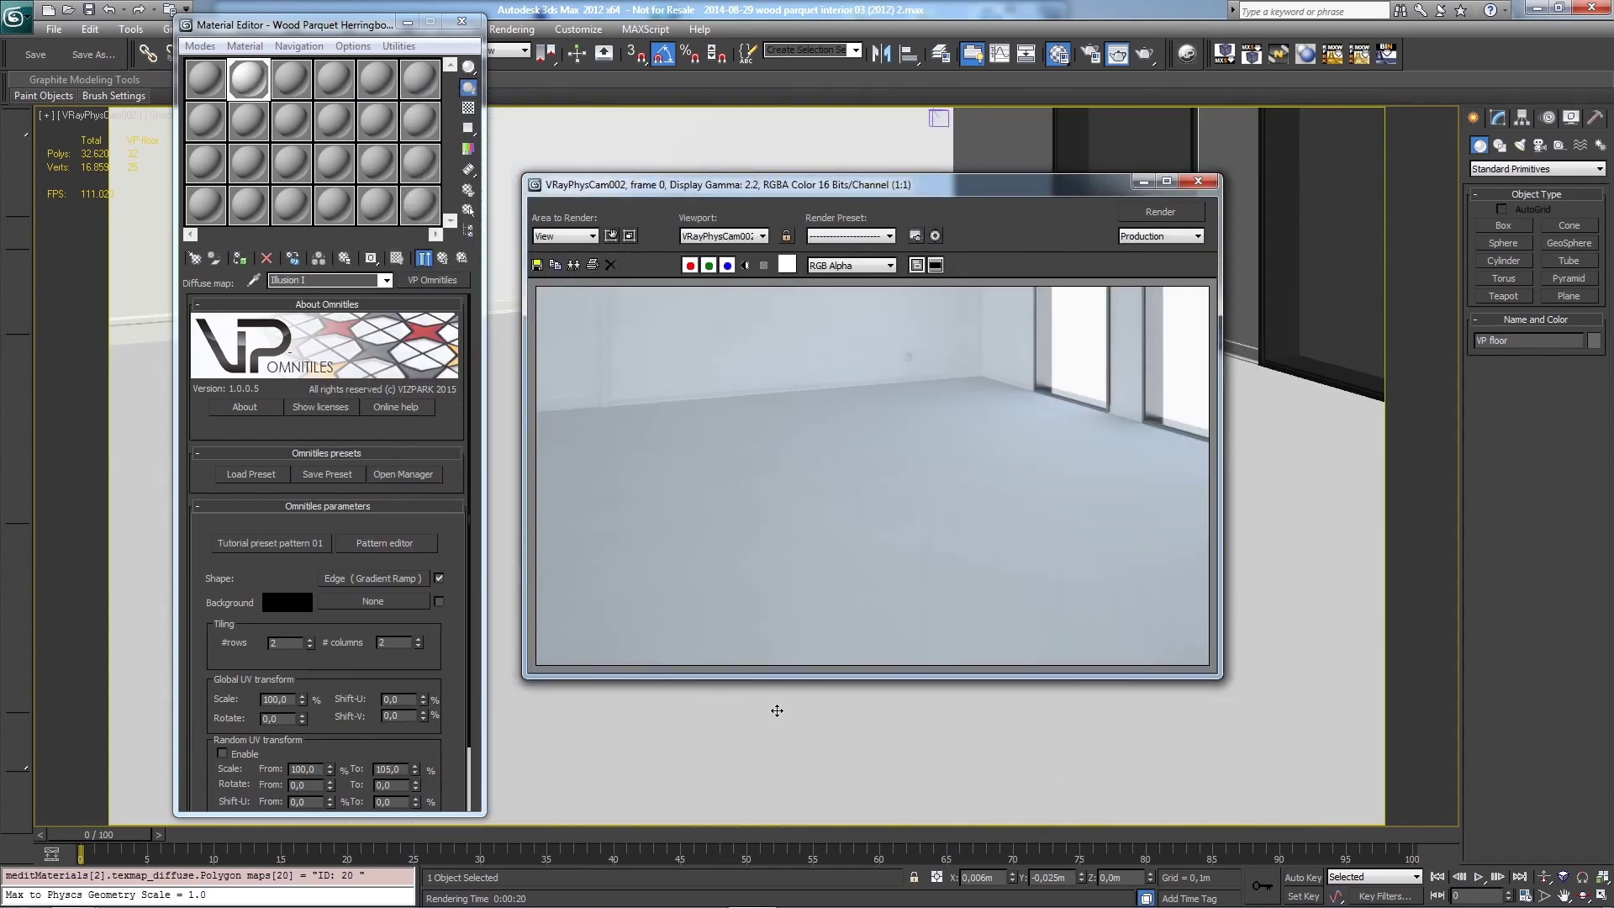
Step: Disable the Edge (Gradient Ramp) shape map and close the rendered frame window
{"action": "left_click", "coordinate": [438, 577]}
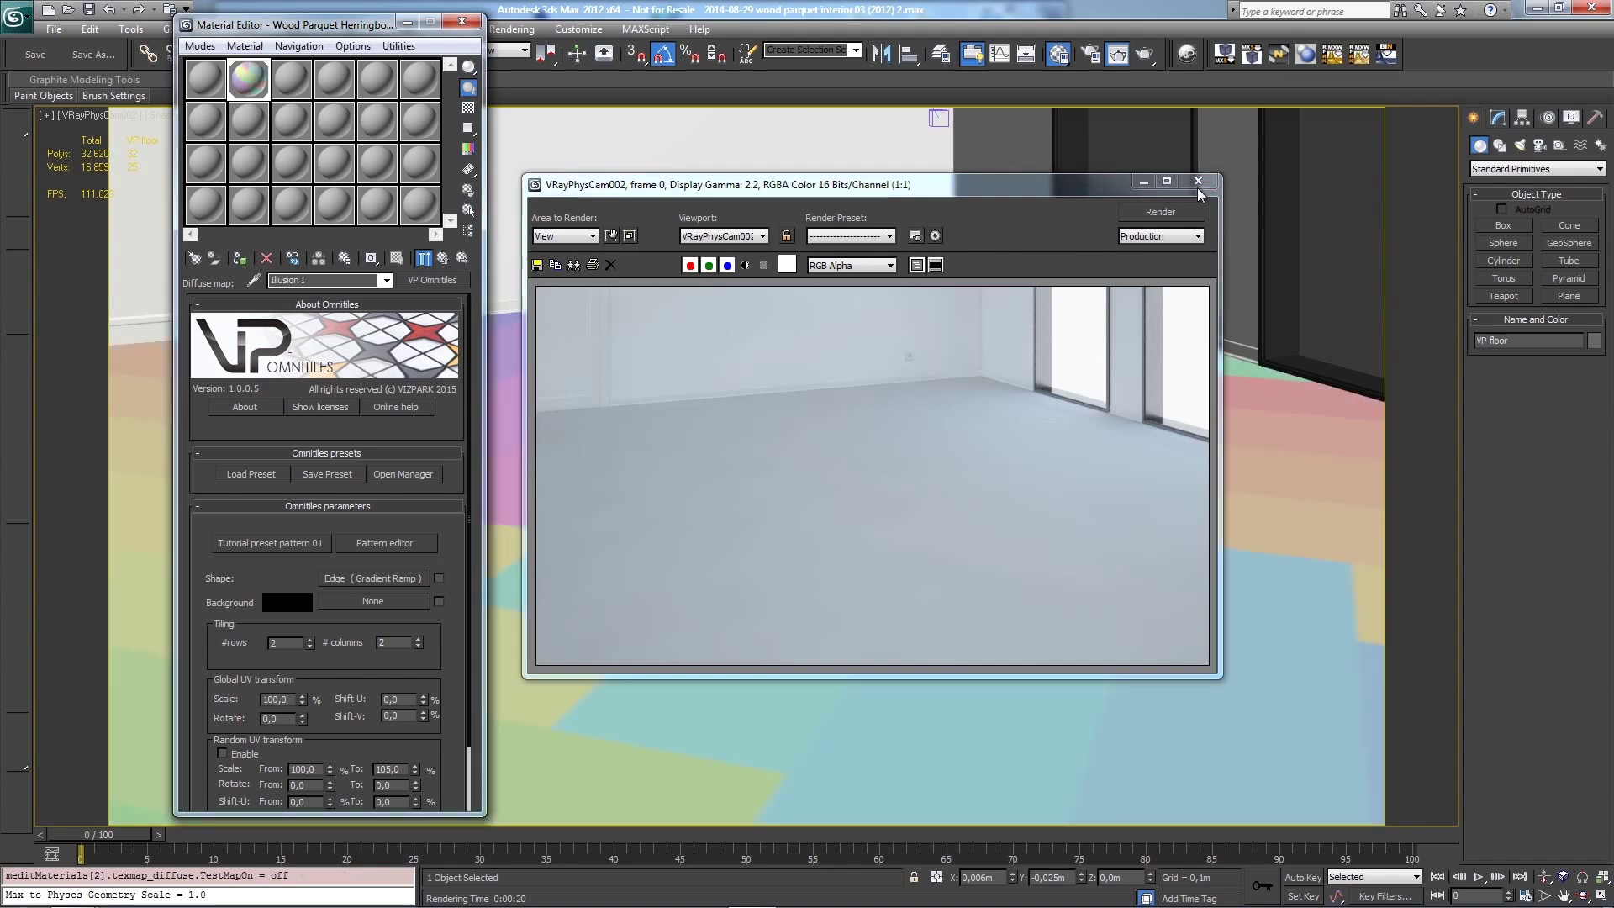
{"action": "left_click", "coordinate": [1199, 182]}
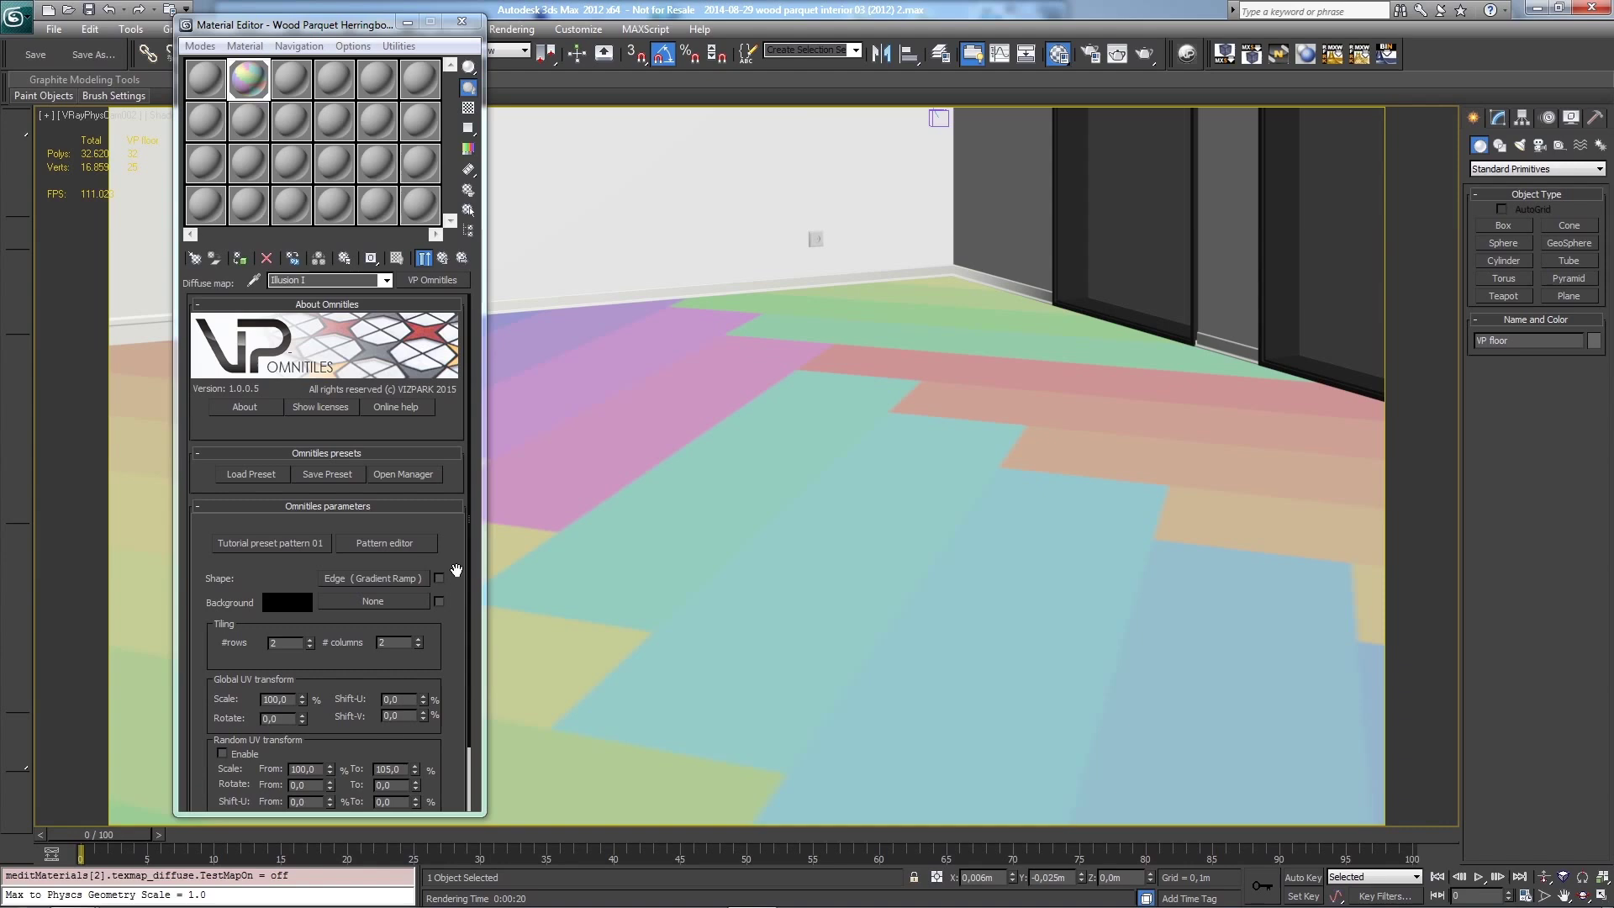
{"action": "left_click", "coordinate": [461, 290]}
{"action": "scroll", "coordinate": [460, 290], "scroll_direction": "down", "scroll_amount": 1}
{"action": "scroll", "coordinate": [461, 290], "scroll_direction": "up", "scroll_amount": 1}
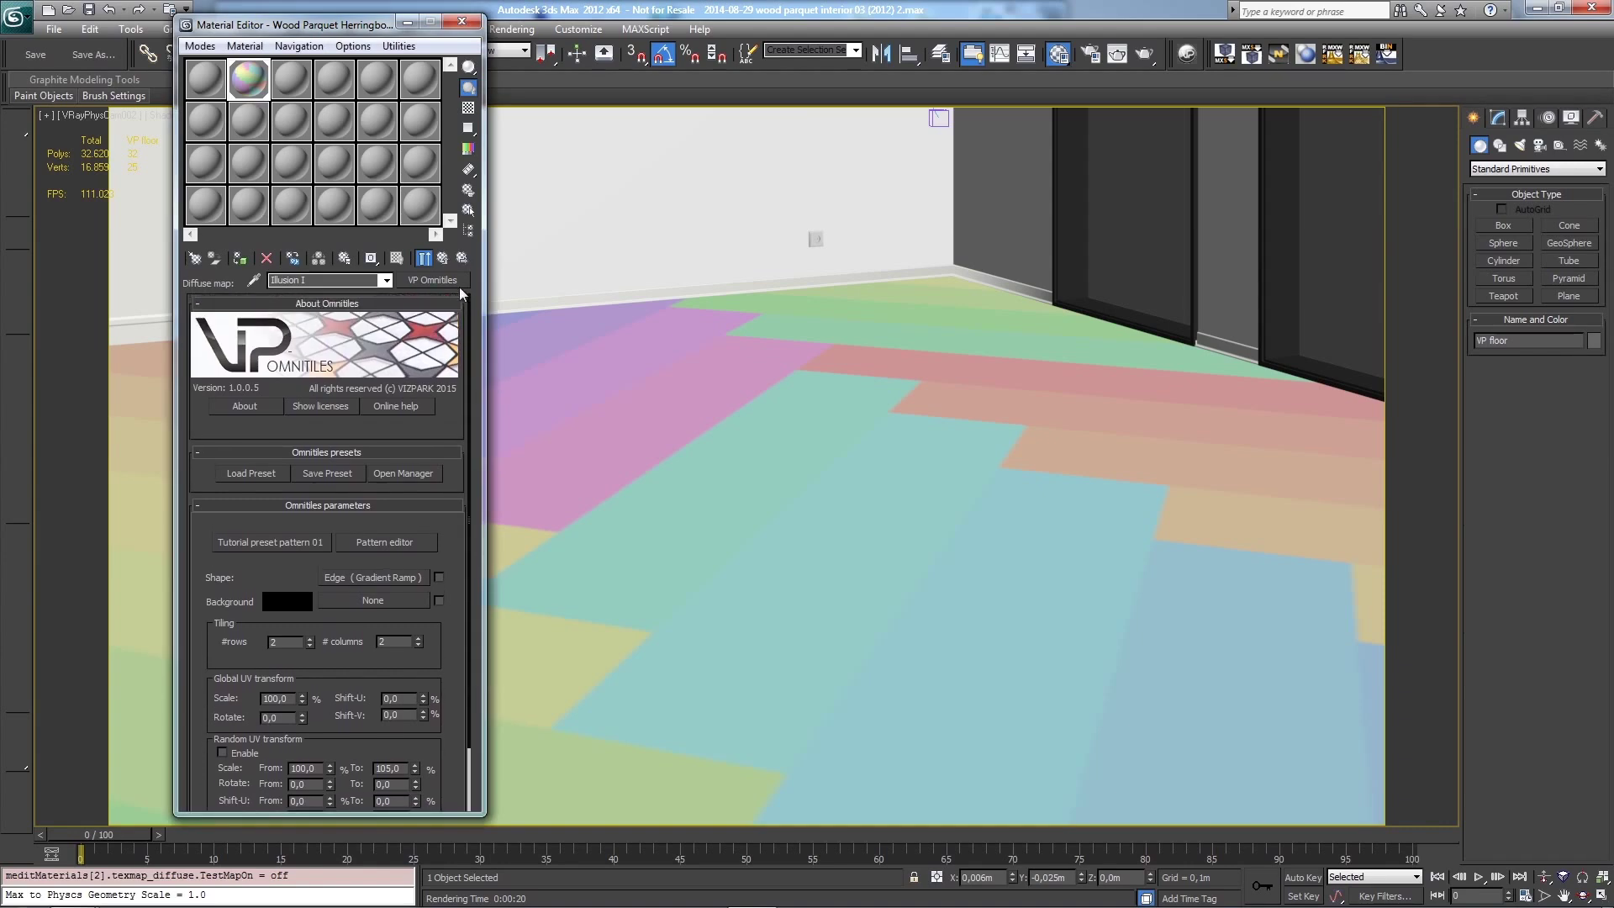
Step: Turn off Show End Result and inspect the tile pattern in the enlarged sample preview
{"action": "left_click", "coordinate": [424, 258]}
{"action": "double_click", "coordinate": [243, 84]}
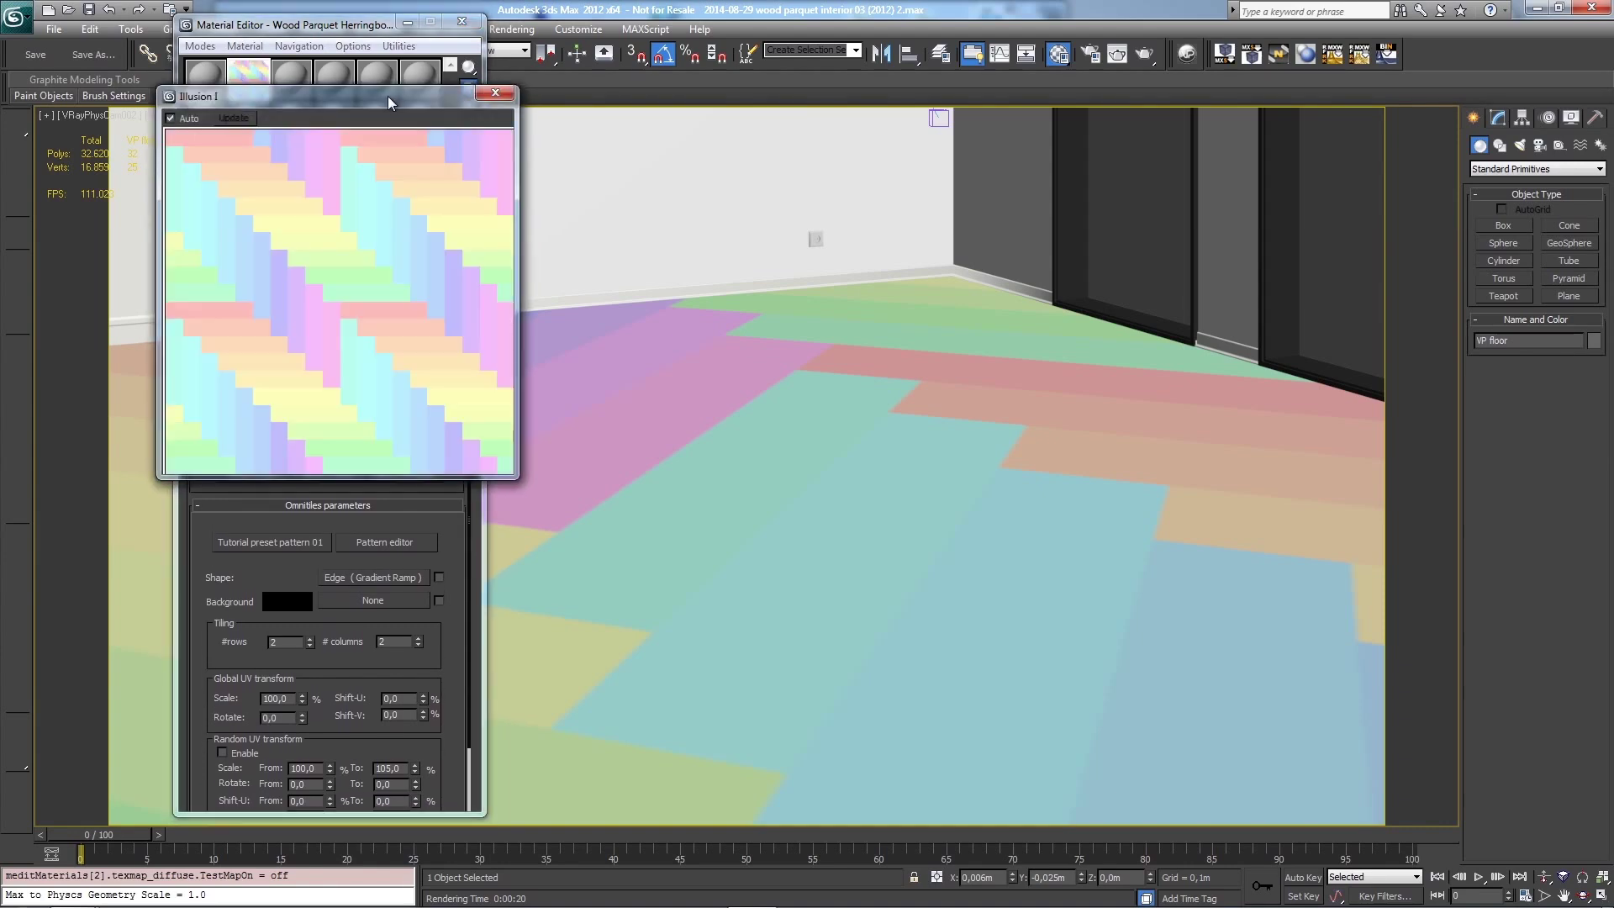
{"action": "left_click_drag", "start_coordinate": [387, 96], "coordinate": [916, 132]}
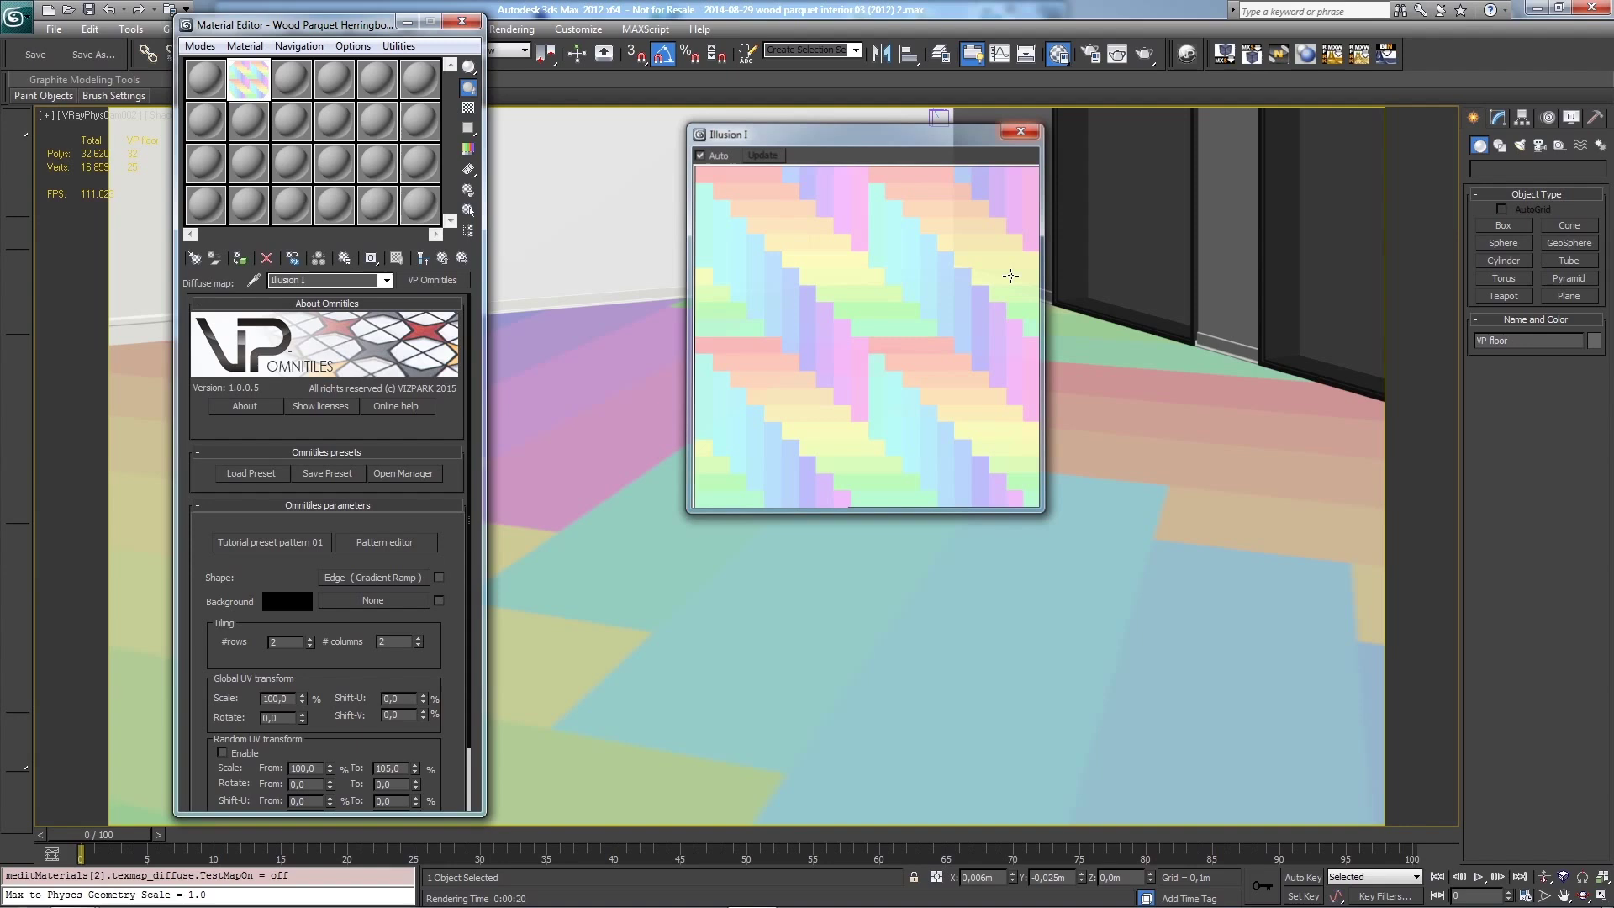
{"action": "left_click", "coordinate": [1024, 127]}
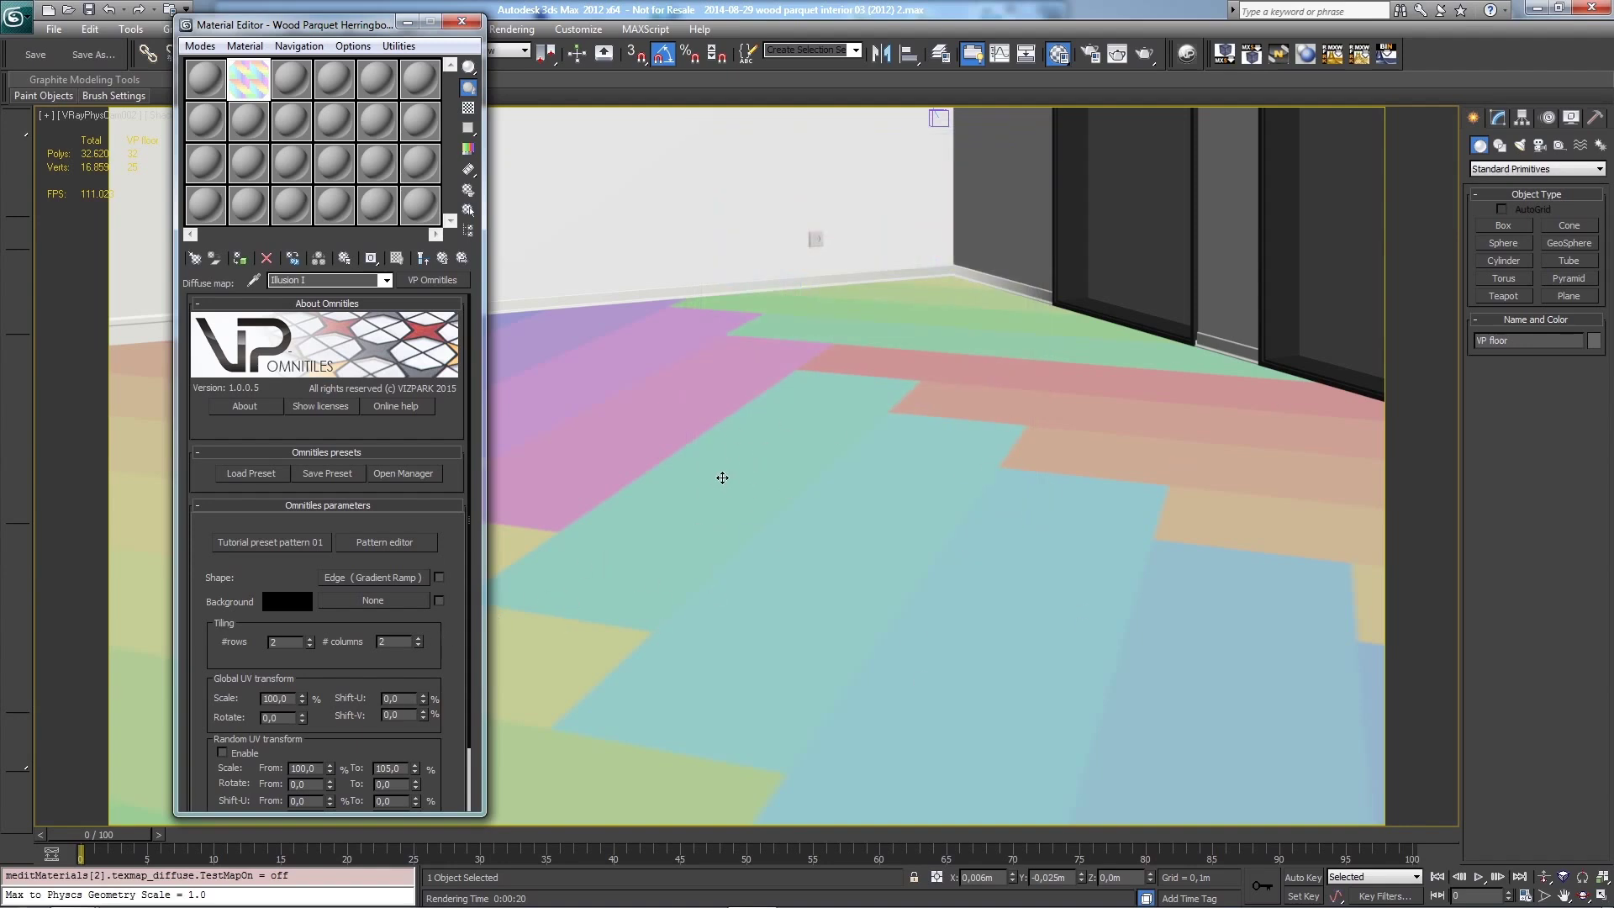
Step: Set the tiling to 5 rows and 5 columns, and close the pattern editor without saving
{"action": "double_click", "coordinate": [293, 643]}
{"action": "type", "text": "5"}
{"action": "key", "text": "Return"}
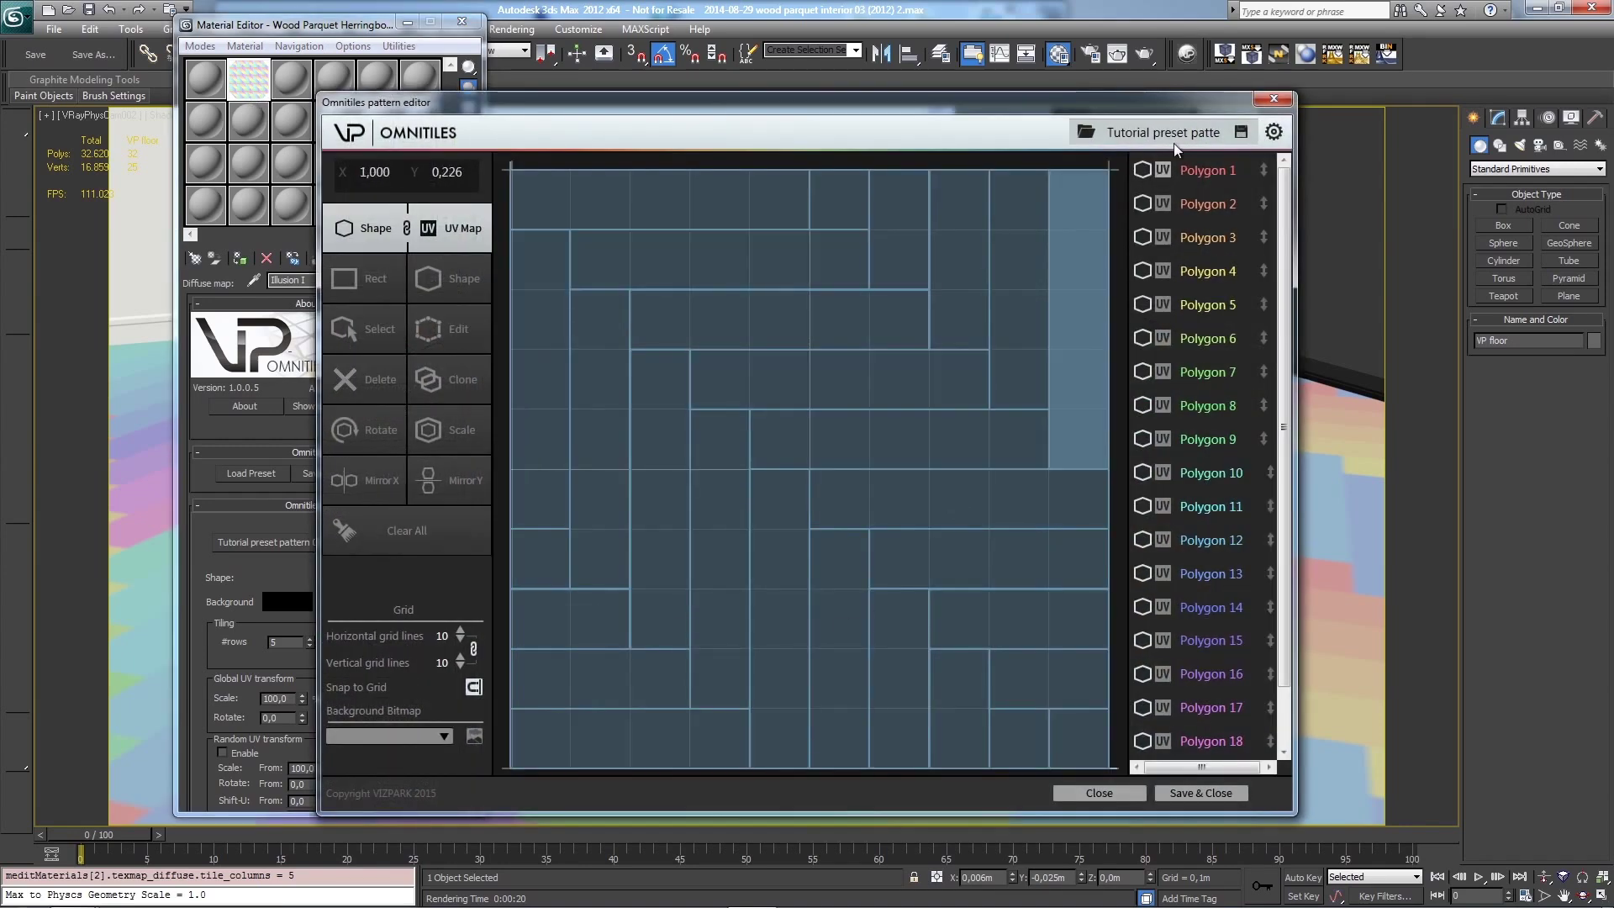
{"action": "left_click", "coordinate": [1274, 99]}
Step: Set the Omnitiles tiling to 8 rows and 8 columns
{"action": "scroll", "coordinate": [457, 561], "scroll_direction": "down", "scroll_amount": 1}
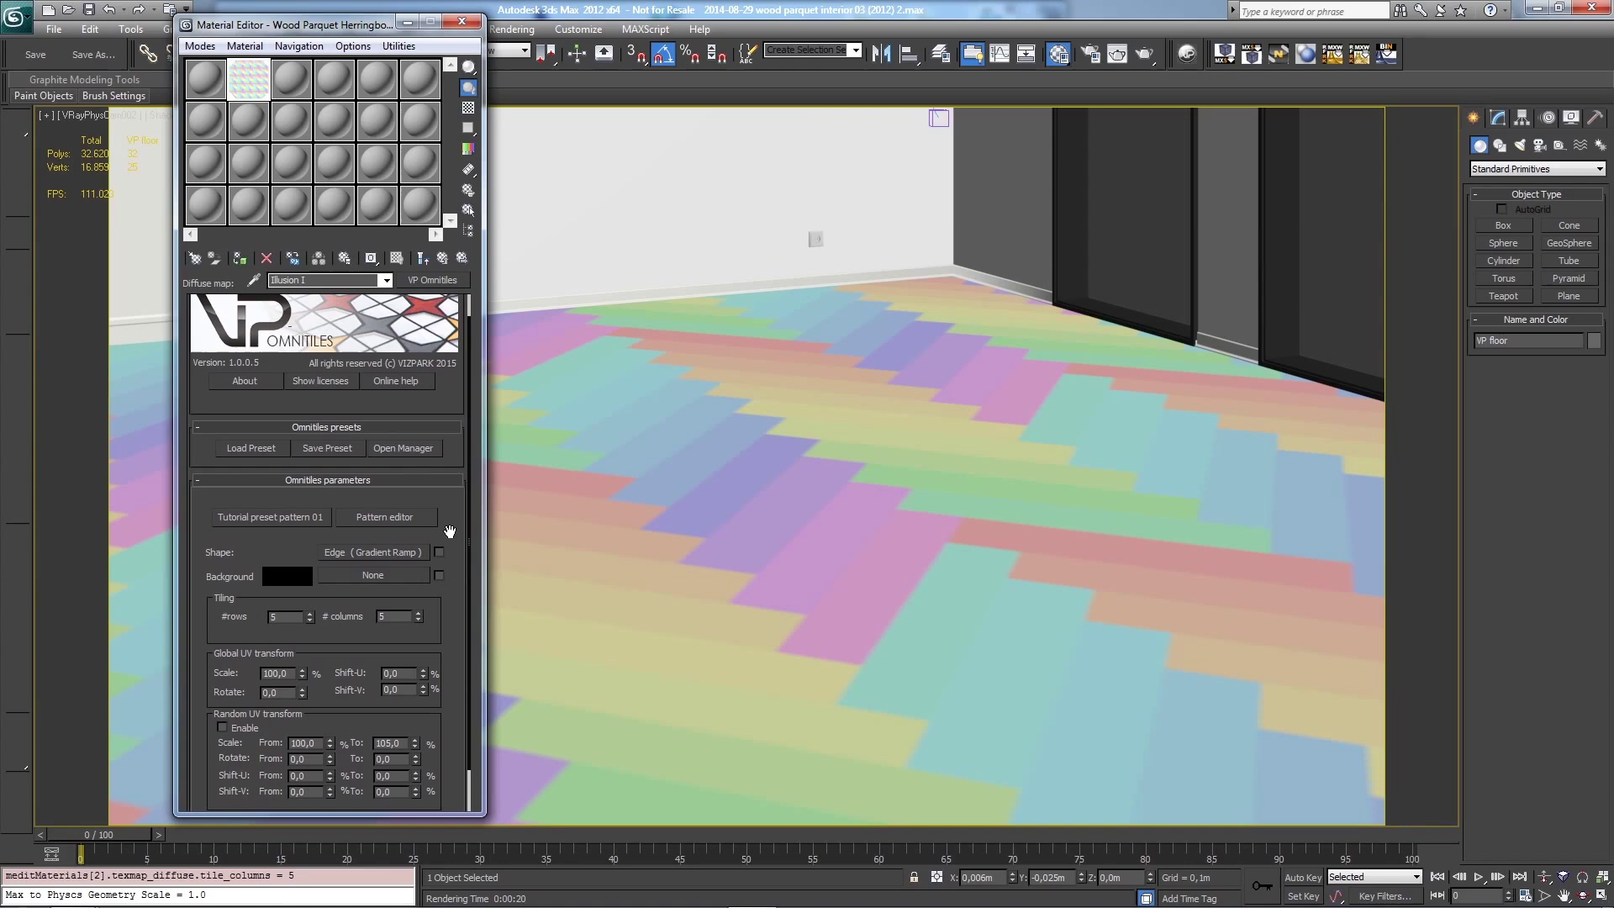
{"action": "double_click", "coordinate": [272, 597]}
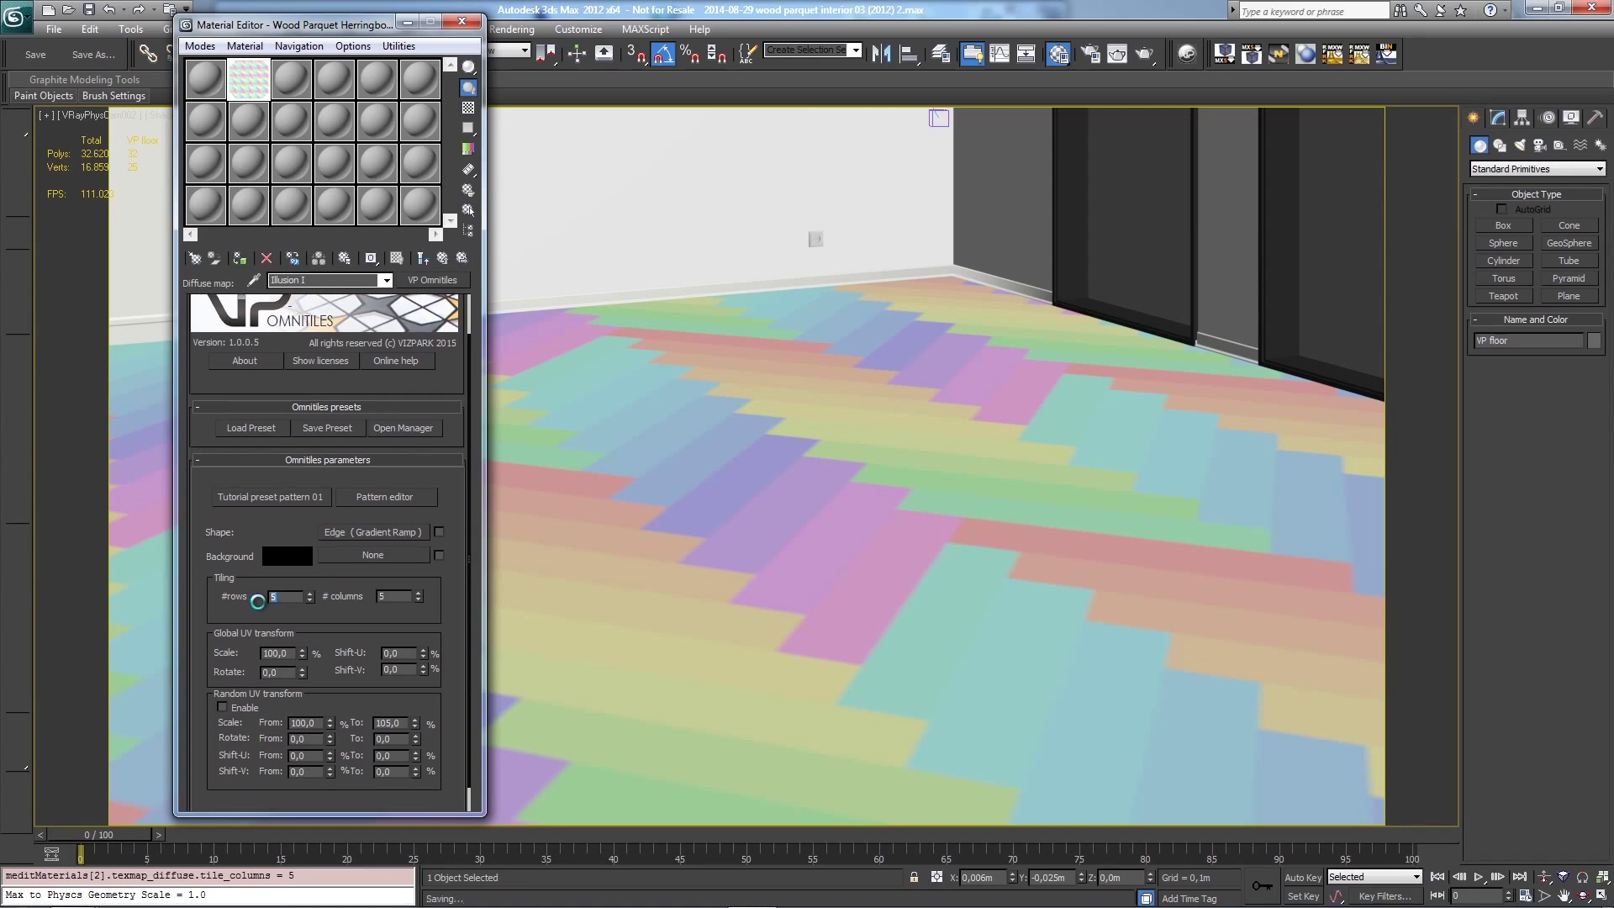
{"action": "type", "text": "8"}
{"action": "key", "text": "Tab"}
{"action": "type", "text": "8"}
{"action": "key", "text": "Tab"}
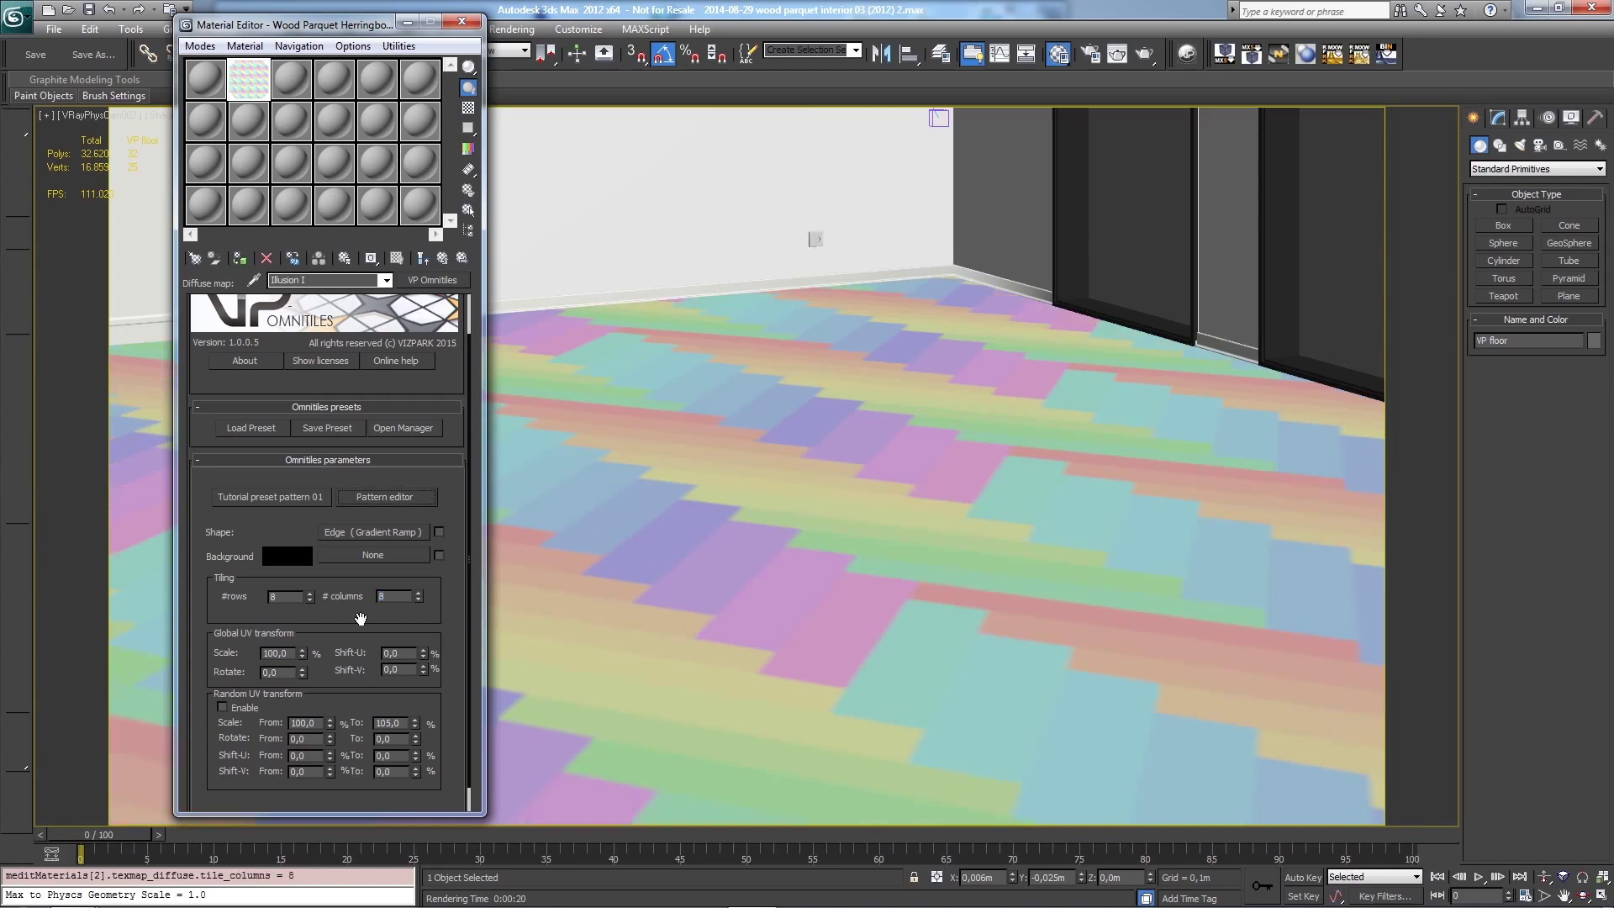
{"action": "scroll", "coordinate": [272, 529], "scroll_direction": "down", "scroll_amount": 1}
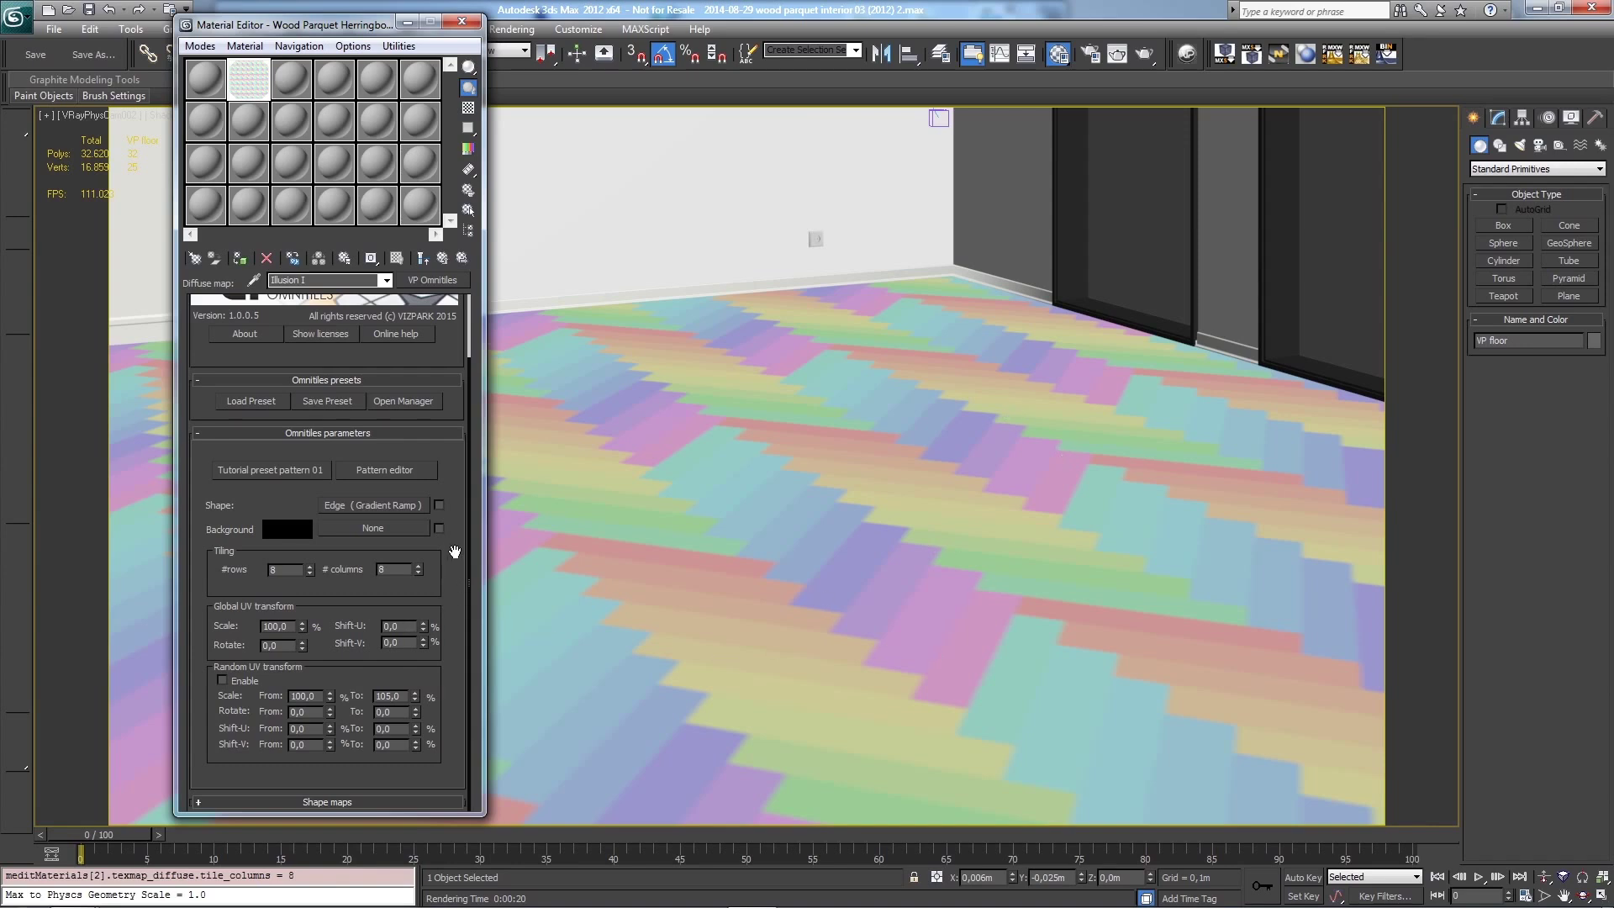
{"action": "left_click_drag", "start_coordinate": [452, 555], "coordinate": [439, 631]}
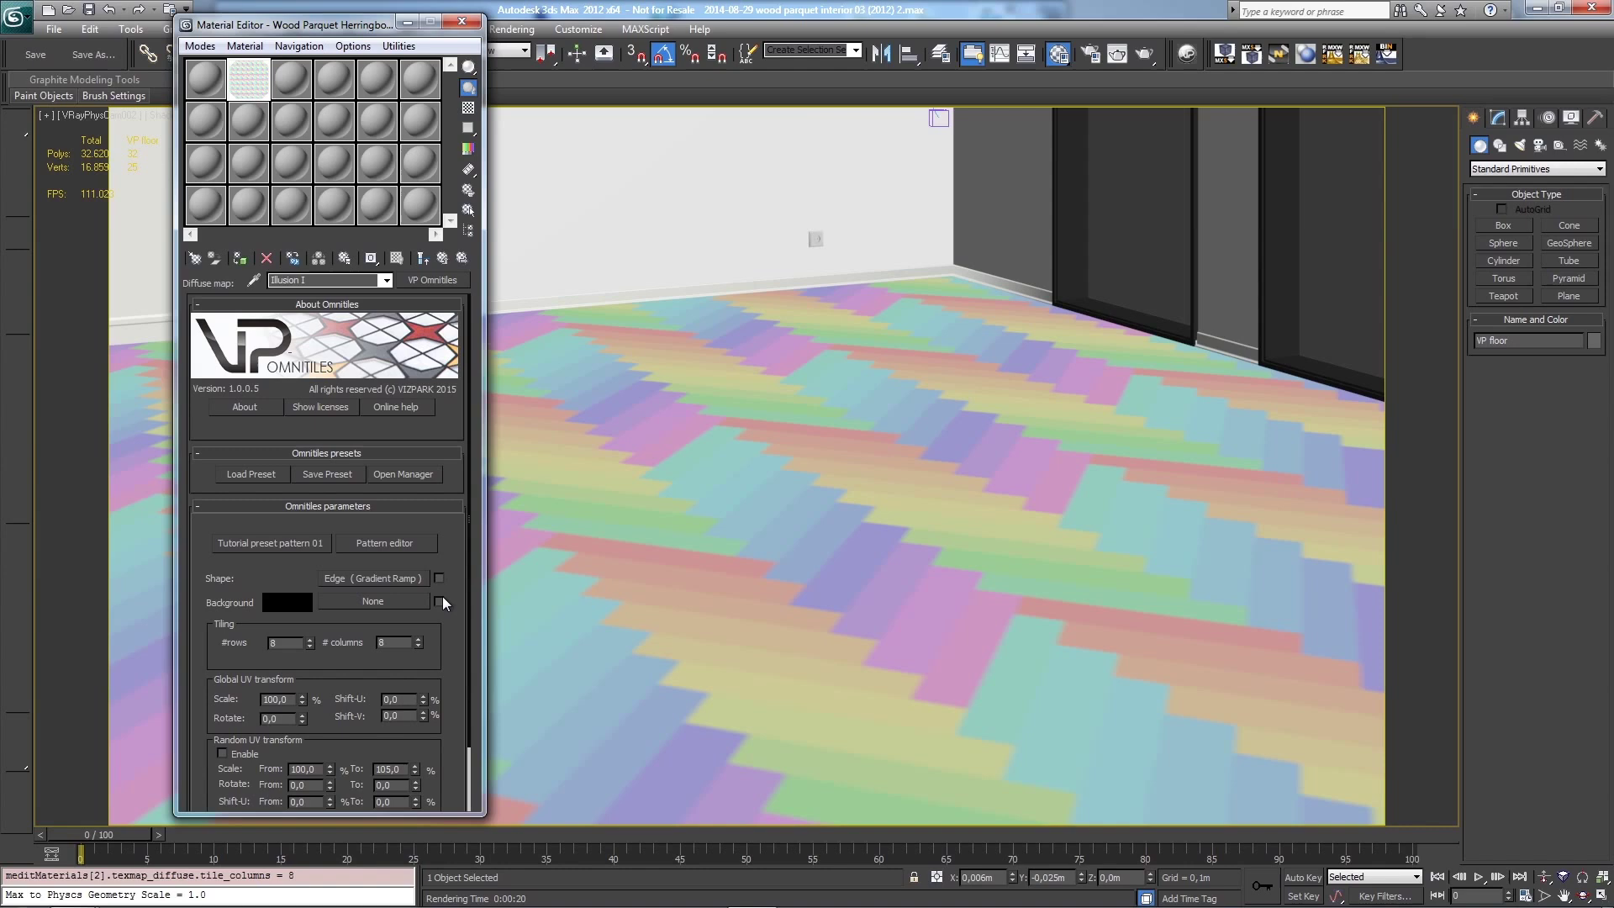
Step: Set the first colour flag of the Edge gradient ramp to black and return to the Omnitiles map
{"action": "left_click", "coordinate": [378, 580]}
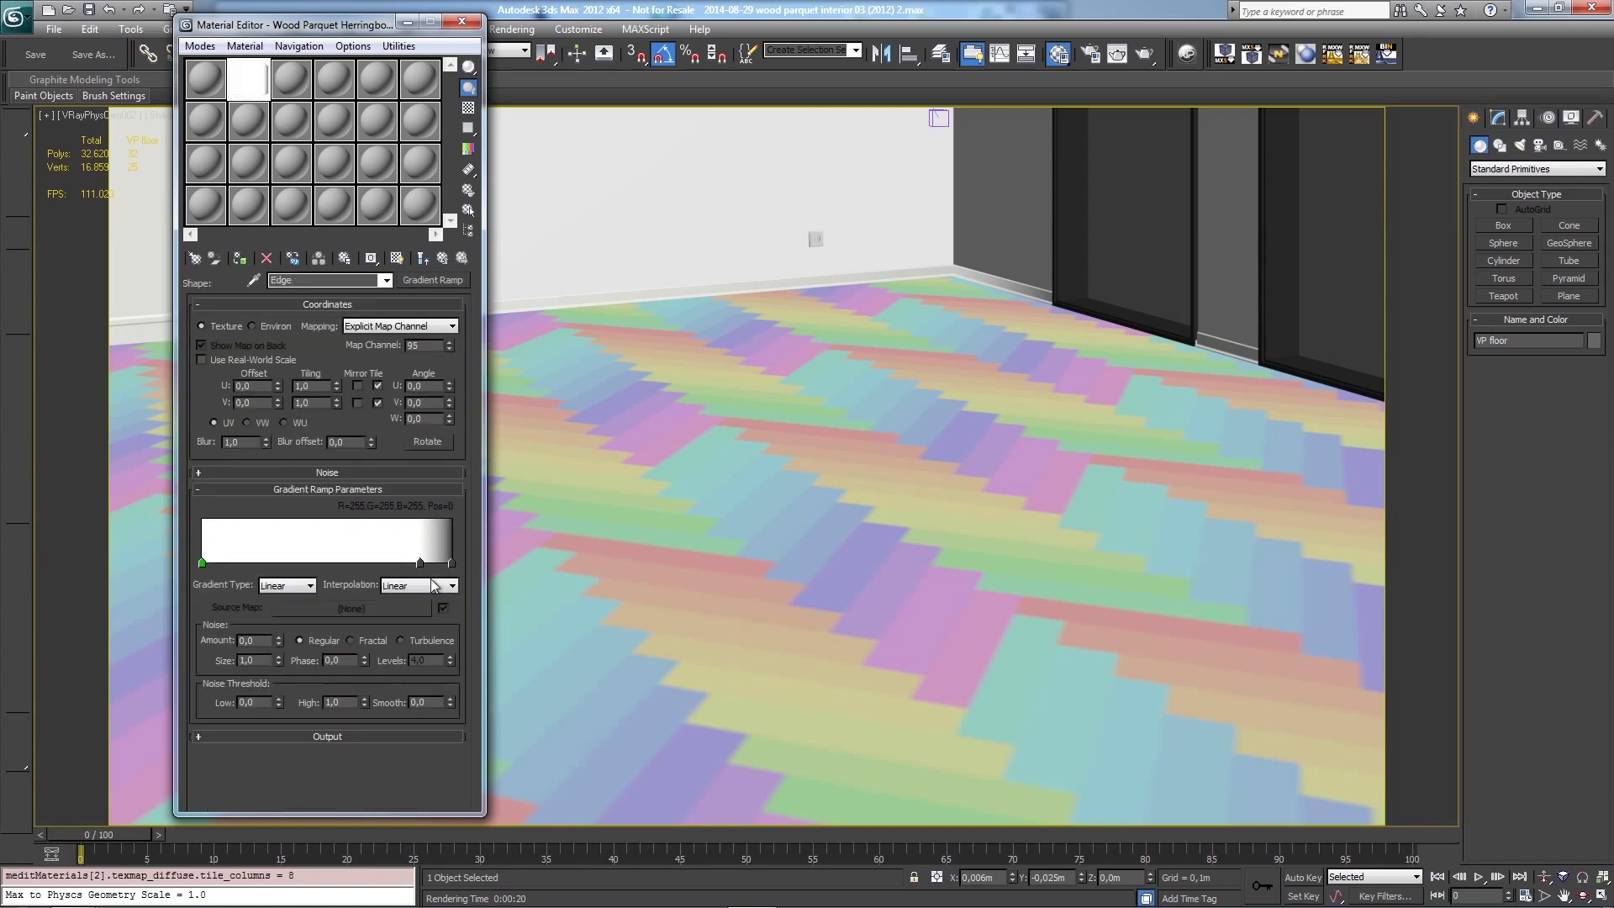
{"action": "double_click", "coordinate": [202, 562]}
{"action": "left_click_drag", "start_coordinate": [568, 190], "coordinate": [526, 199]}
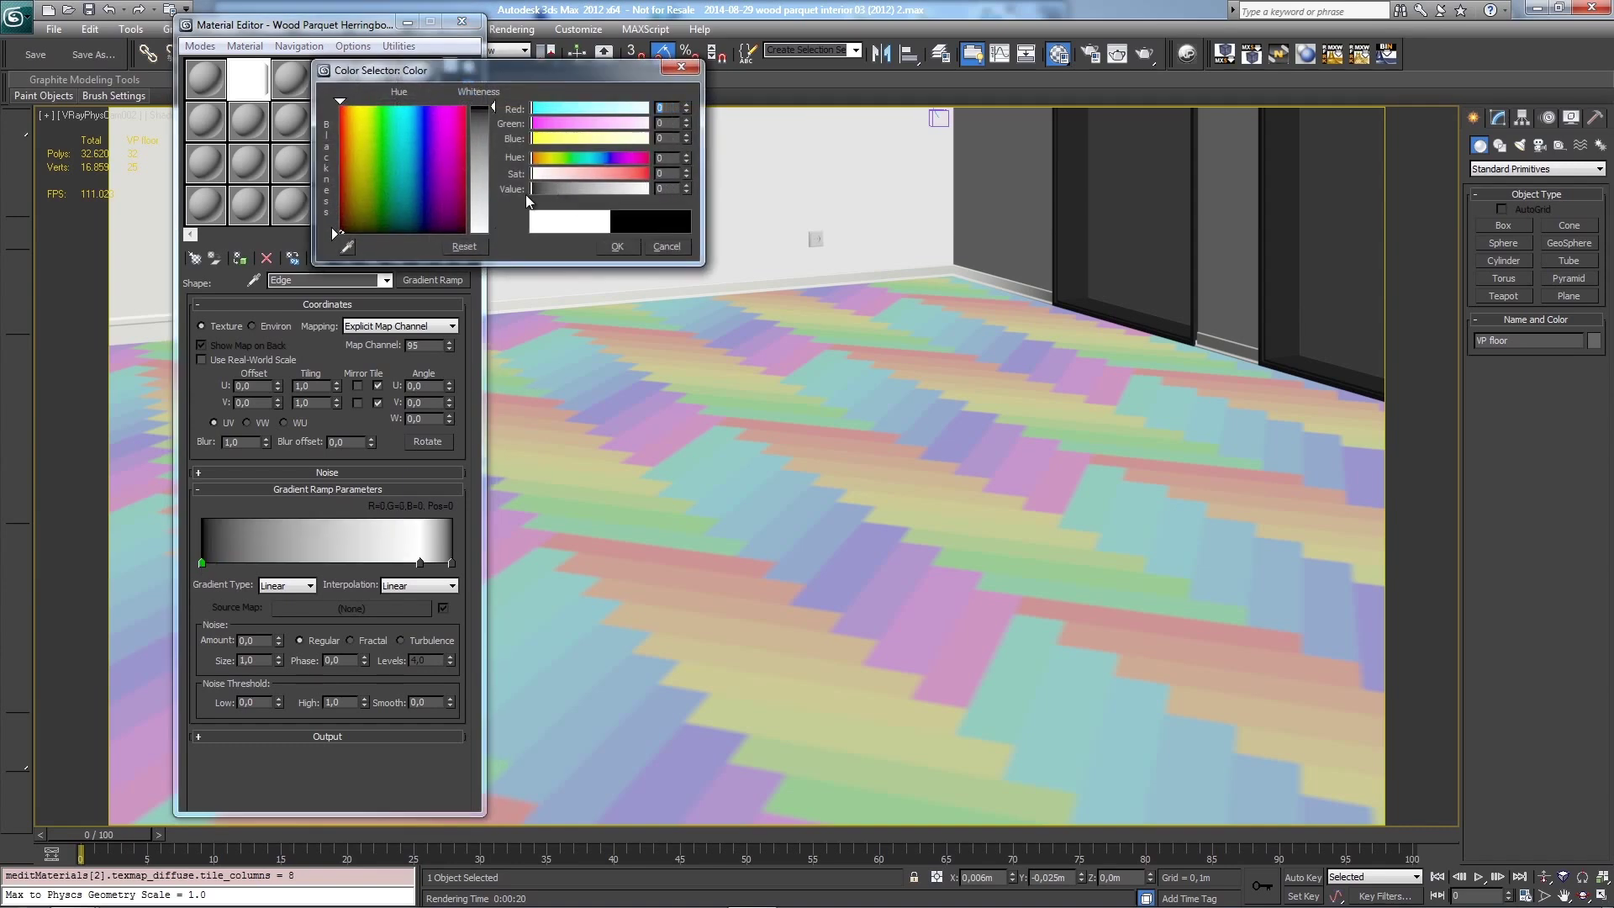
{"action": "left_click", "coordinate": [614, 248]}
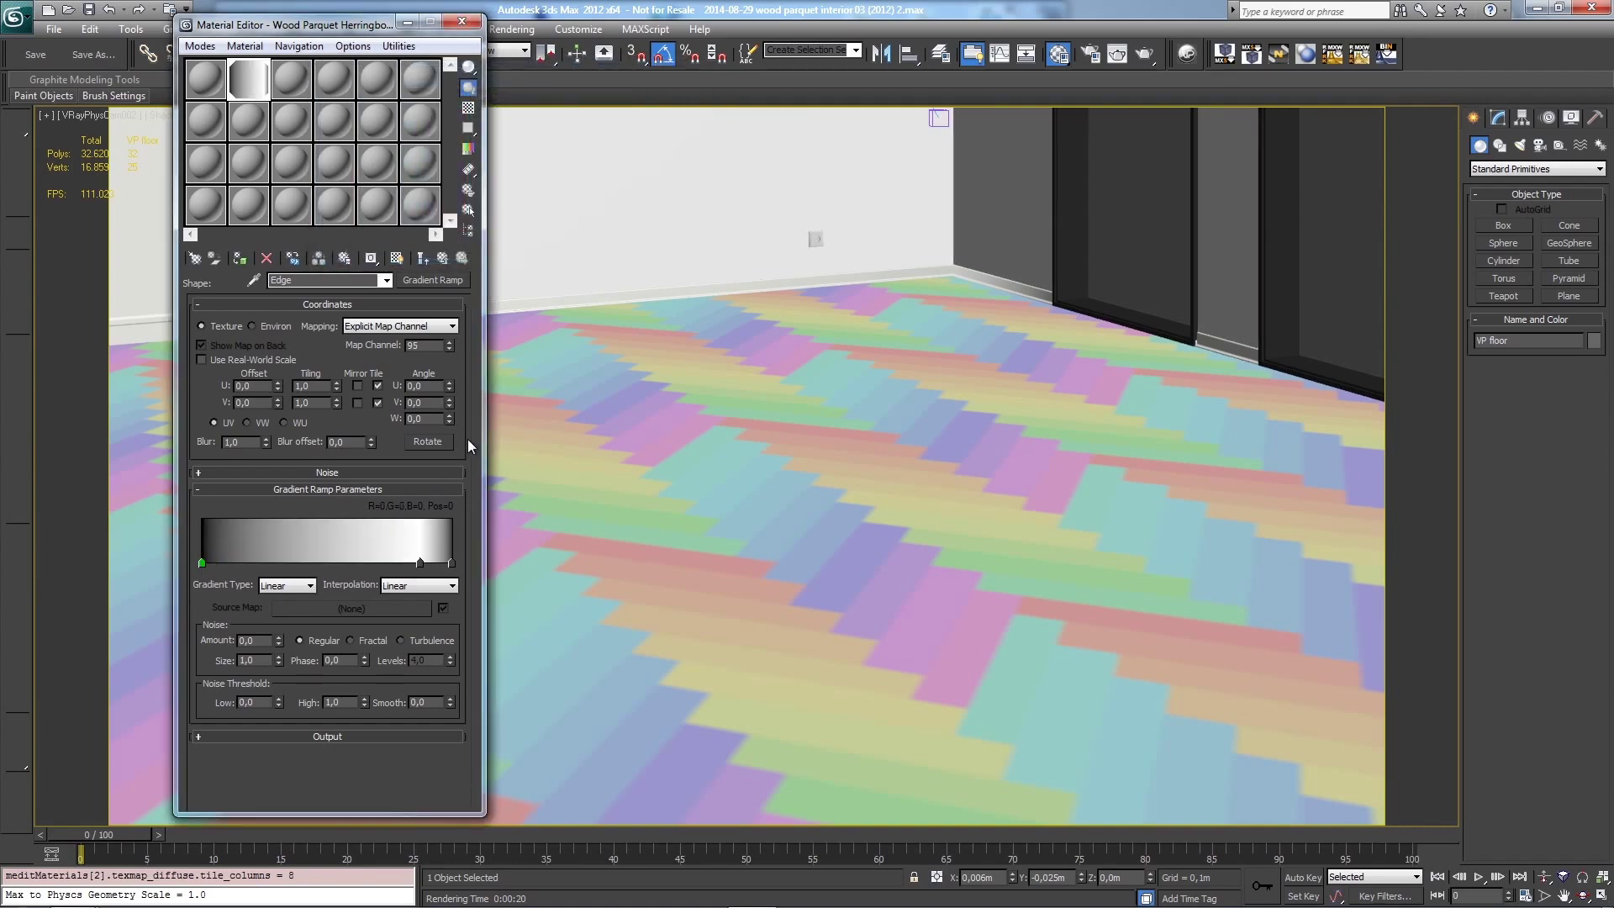
{"action": "double_click", "coordinate": [404, 344]}
{"action": "left_click", "coordinate": [439, 263]}
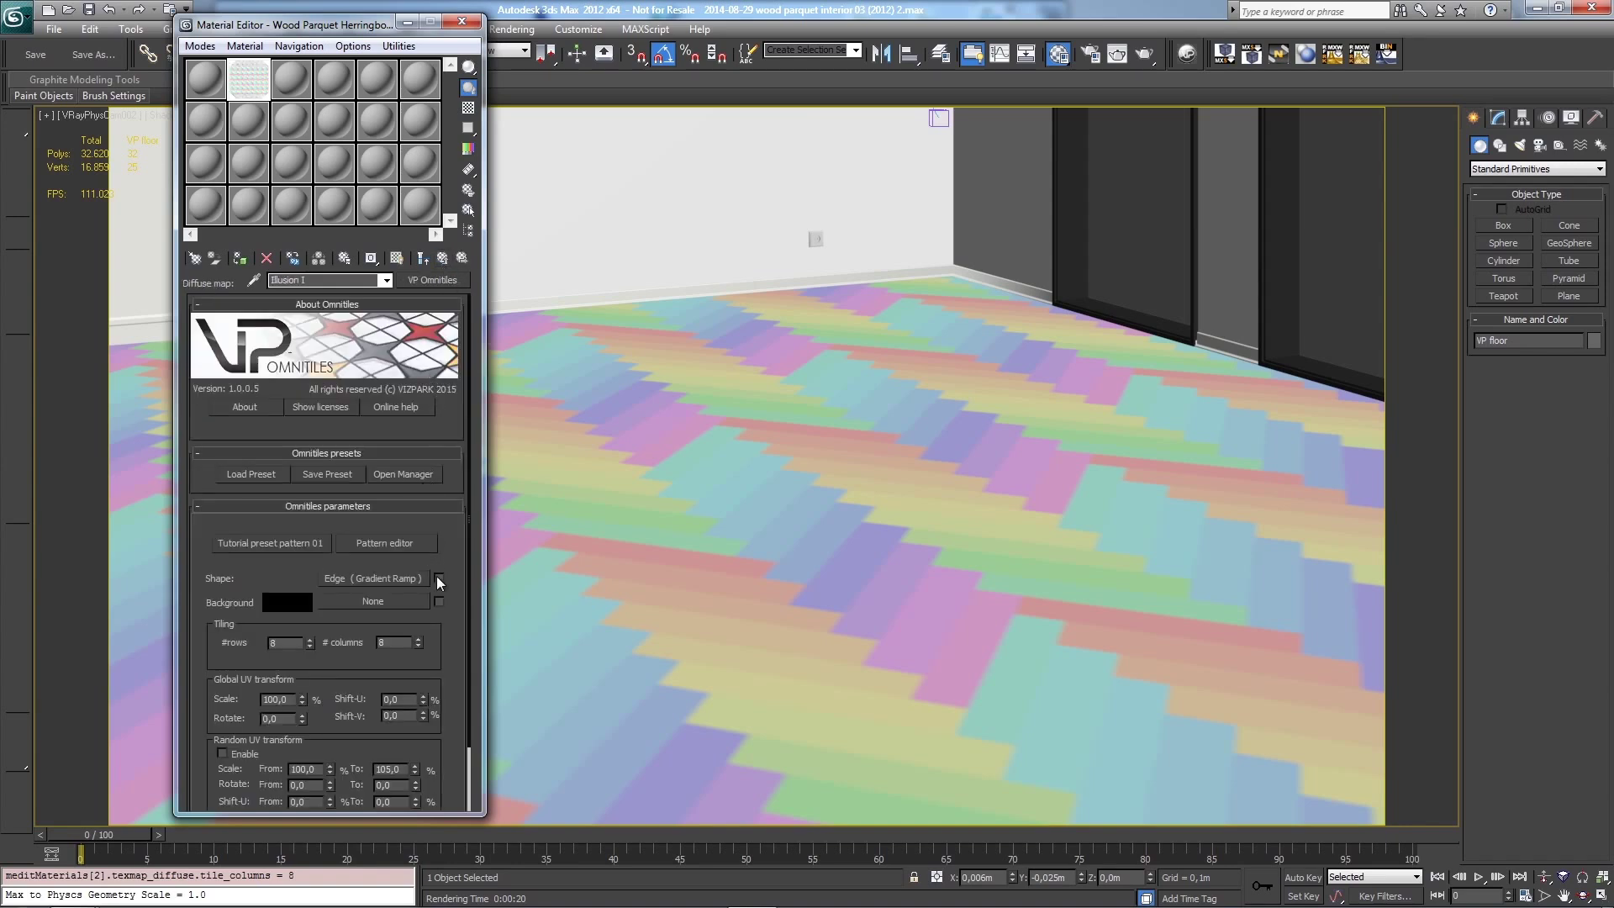
Step: Enable the Edge shape map and check the tile pattern in the enlarged sample preview
{"action": "left_click", "coordinate": [439, 578]}
{"action": "double_click", "coordinate": [250, 79]}
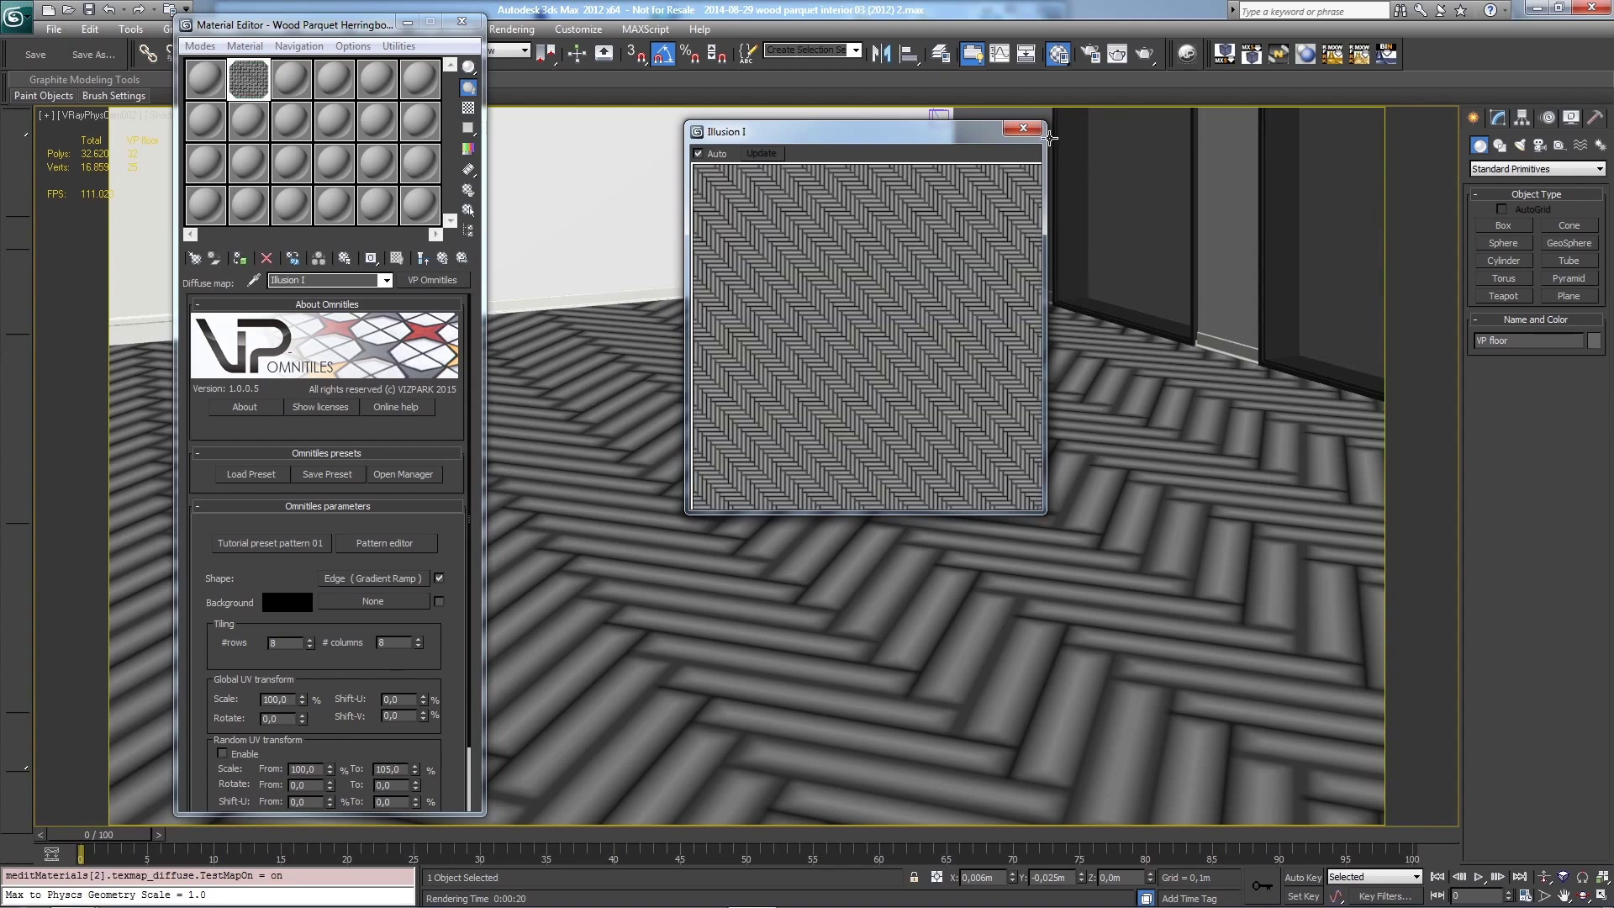
{"action": "left_click", "coordinate": [1024, 128]}
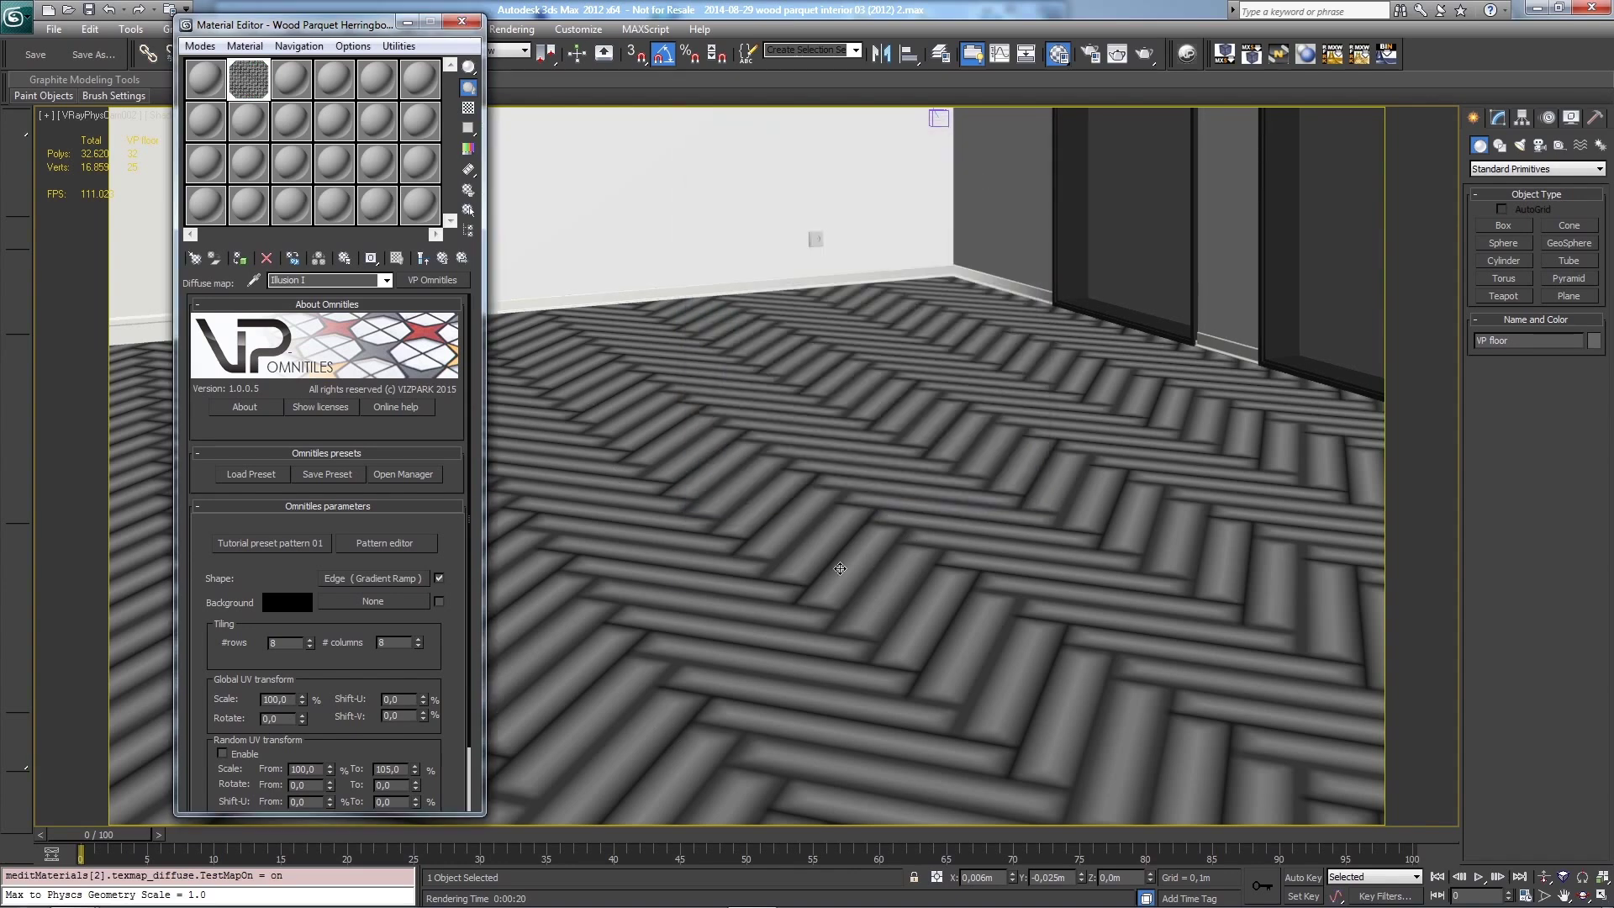
Step: Set the Edge ramp's end flag to white and move its middle flag to about position 8
{"action": "left_click_drag", "start_coordinate": [447, 643], "coordinate": [467, 598]}
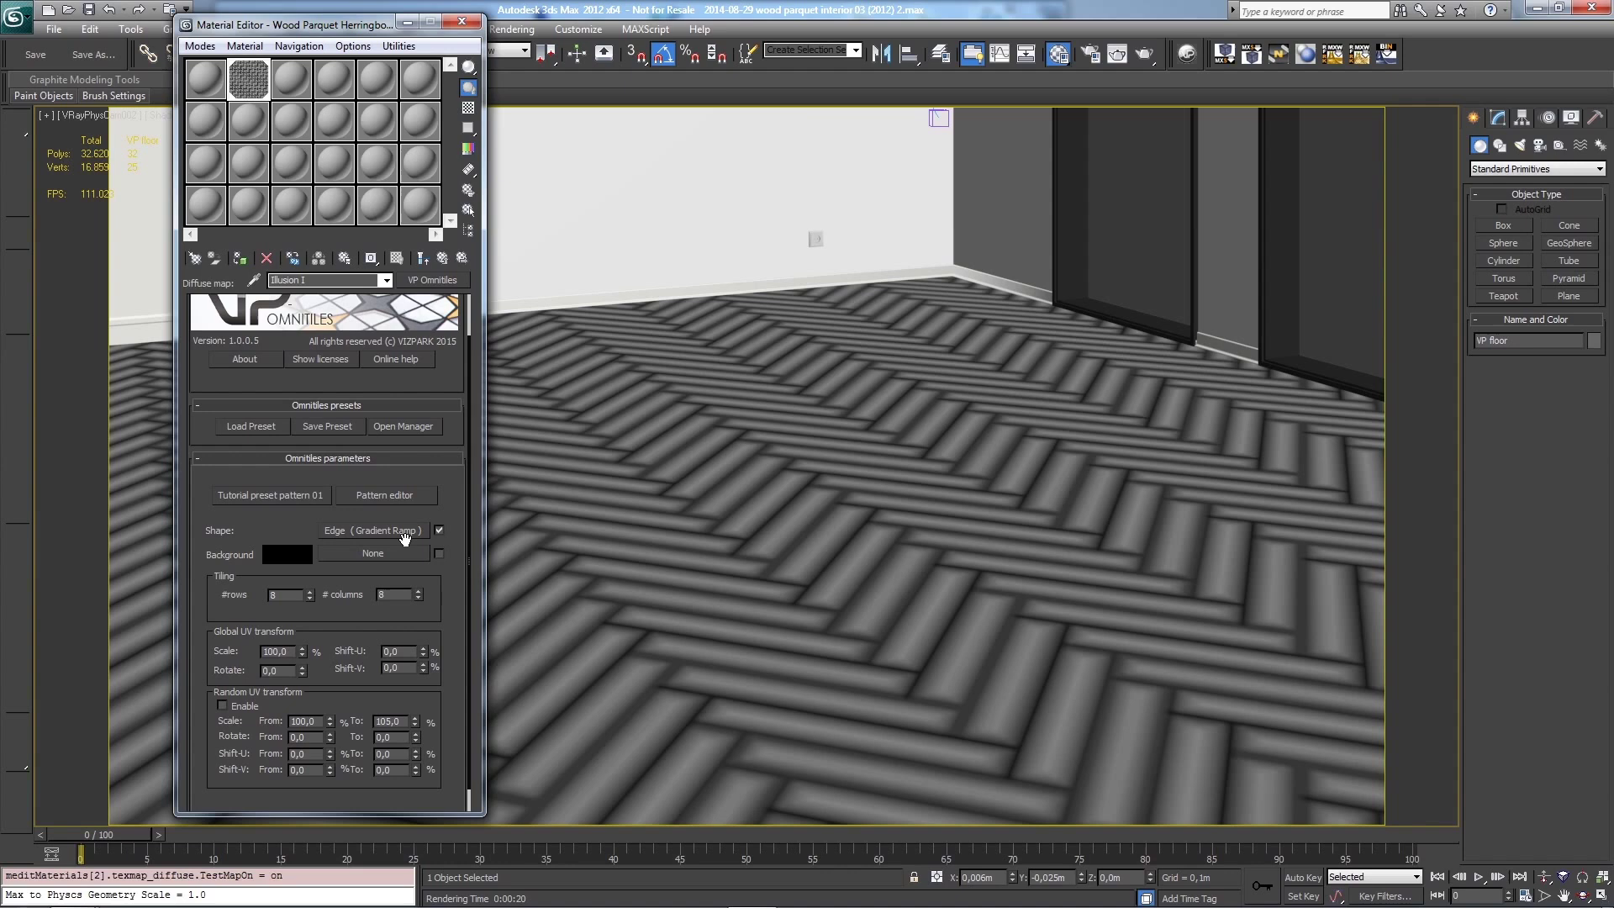
{"action": "left_click", "coordinate": [404, 538]}
{"action": "double_click", "coordinate": [452, 563]}
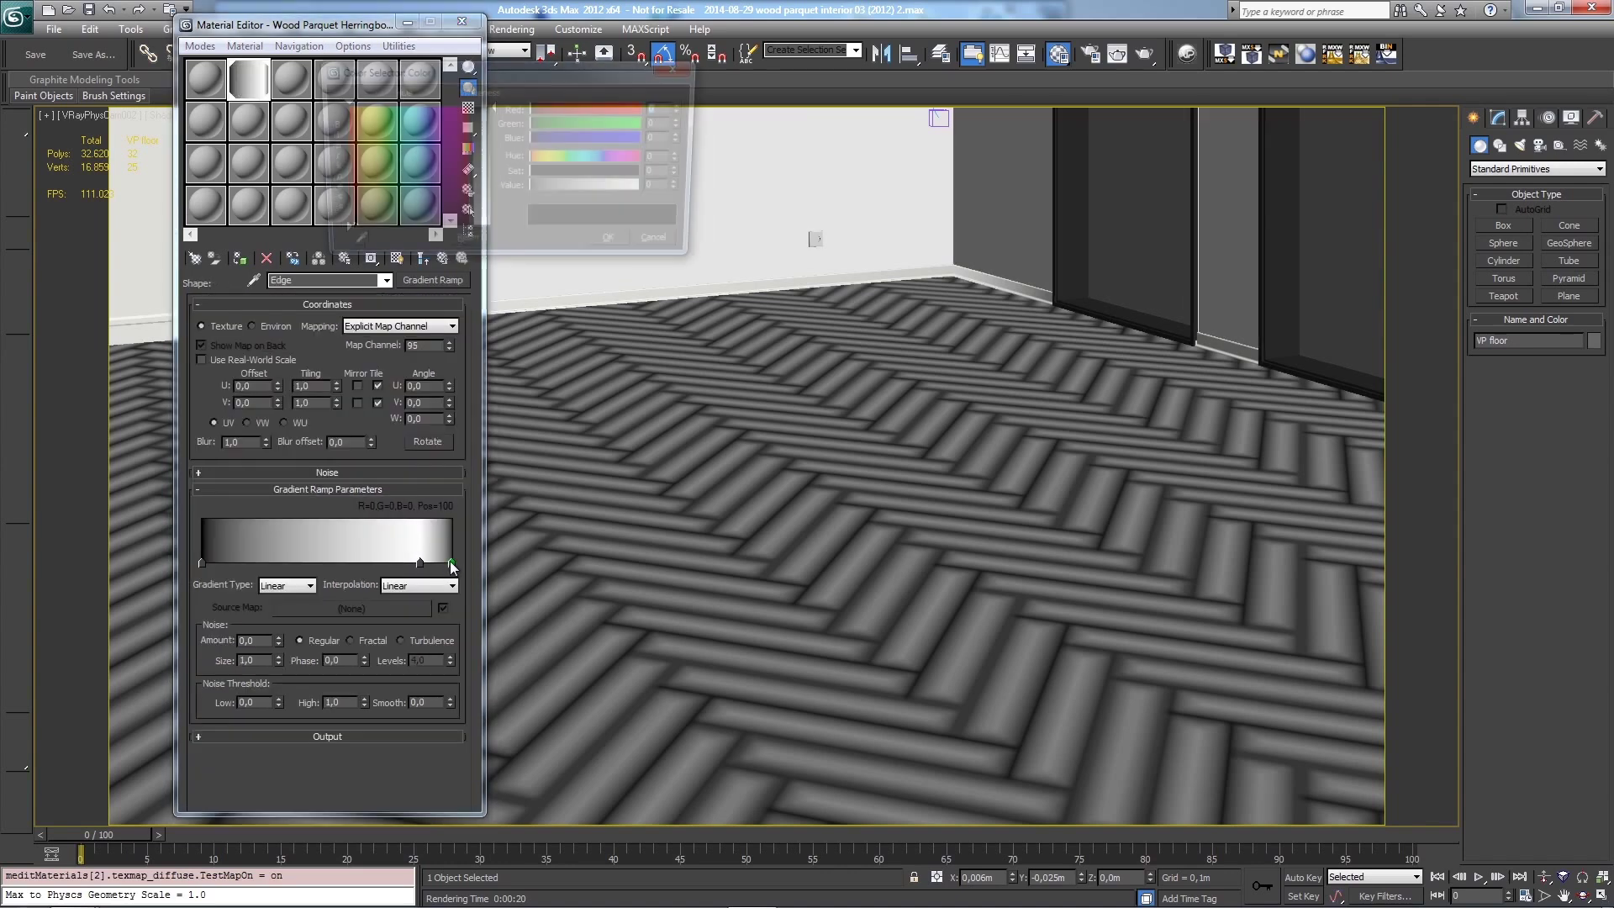
{"action": "left_click_drag", "start_coordinate": [533, 188], "coordinate": [664, 193]}
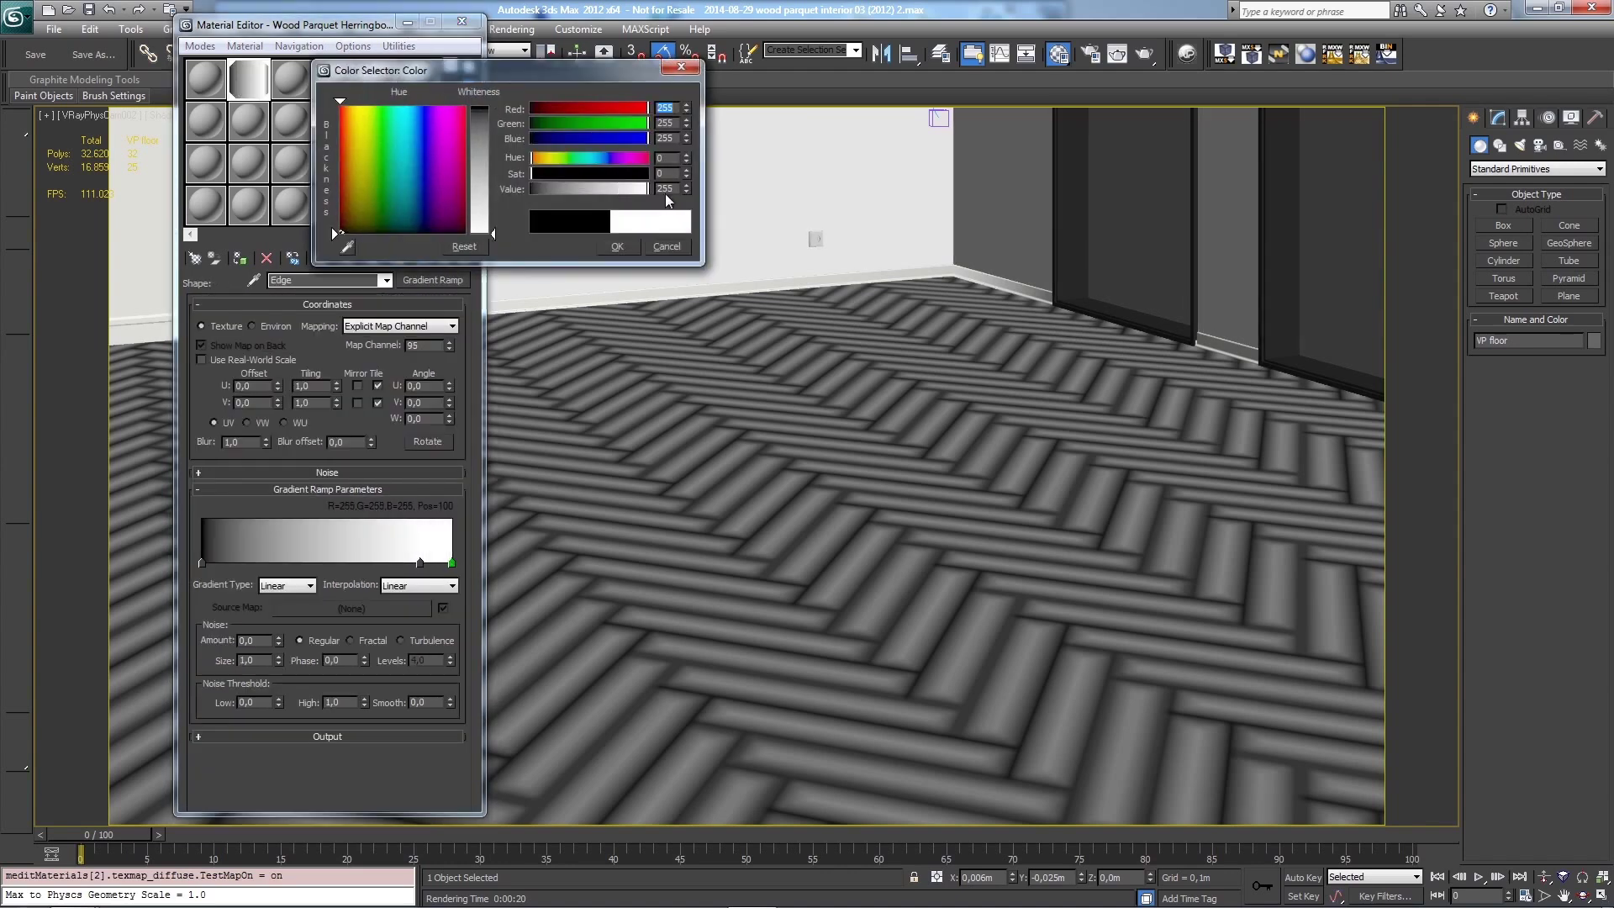
{"action": "left_click", "coordinate": [618, 248]}
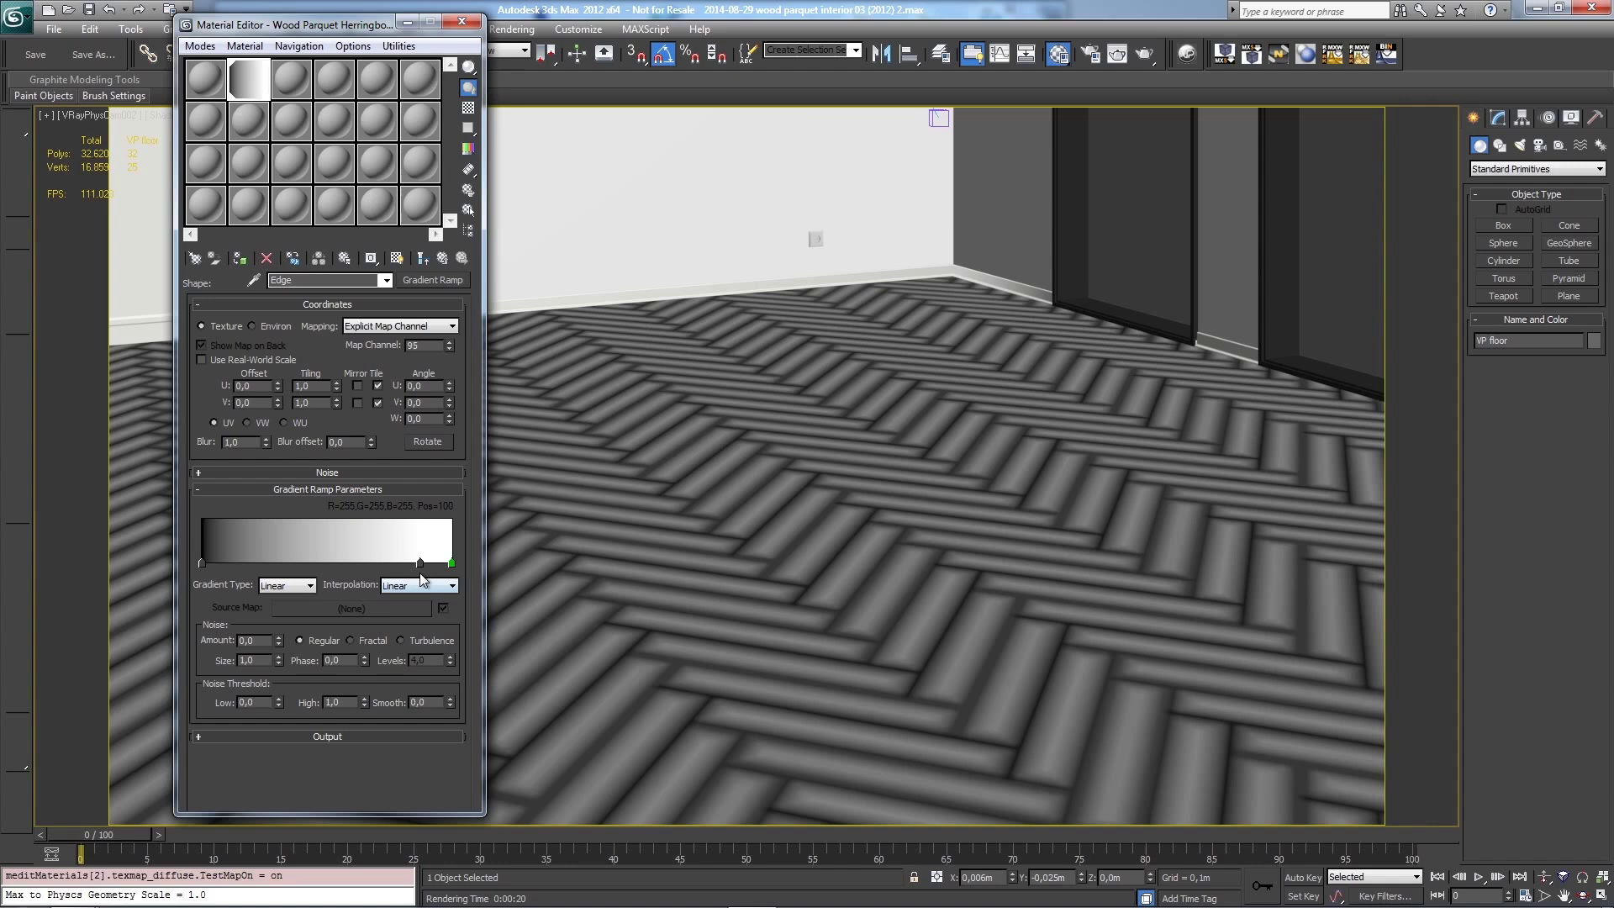
{"action": "left_click_drag", "start_coordinate": [420, 562], "coordinate": [225, 560]}
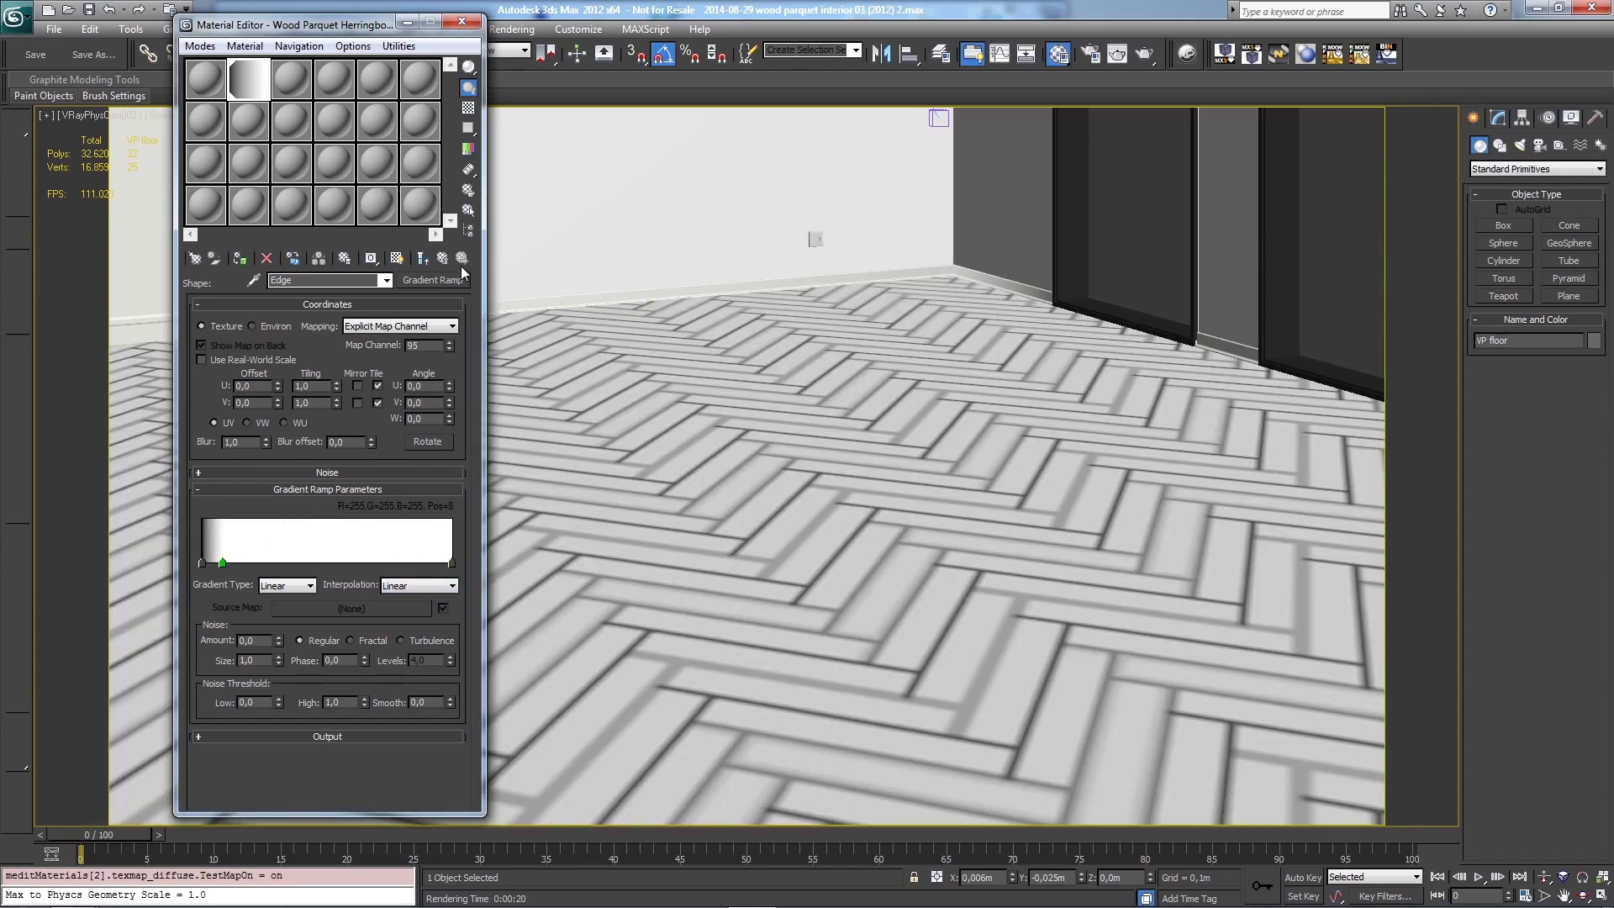
{"action": "left_click", "coordinate": [462, 262]}
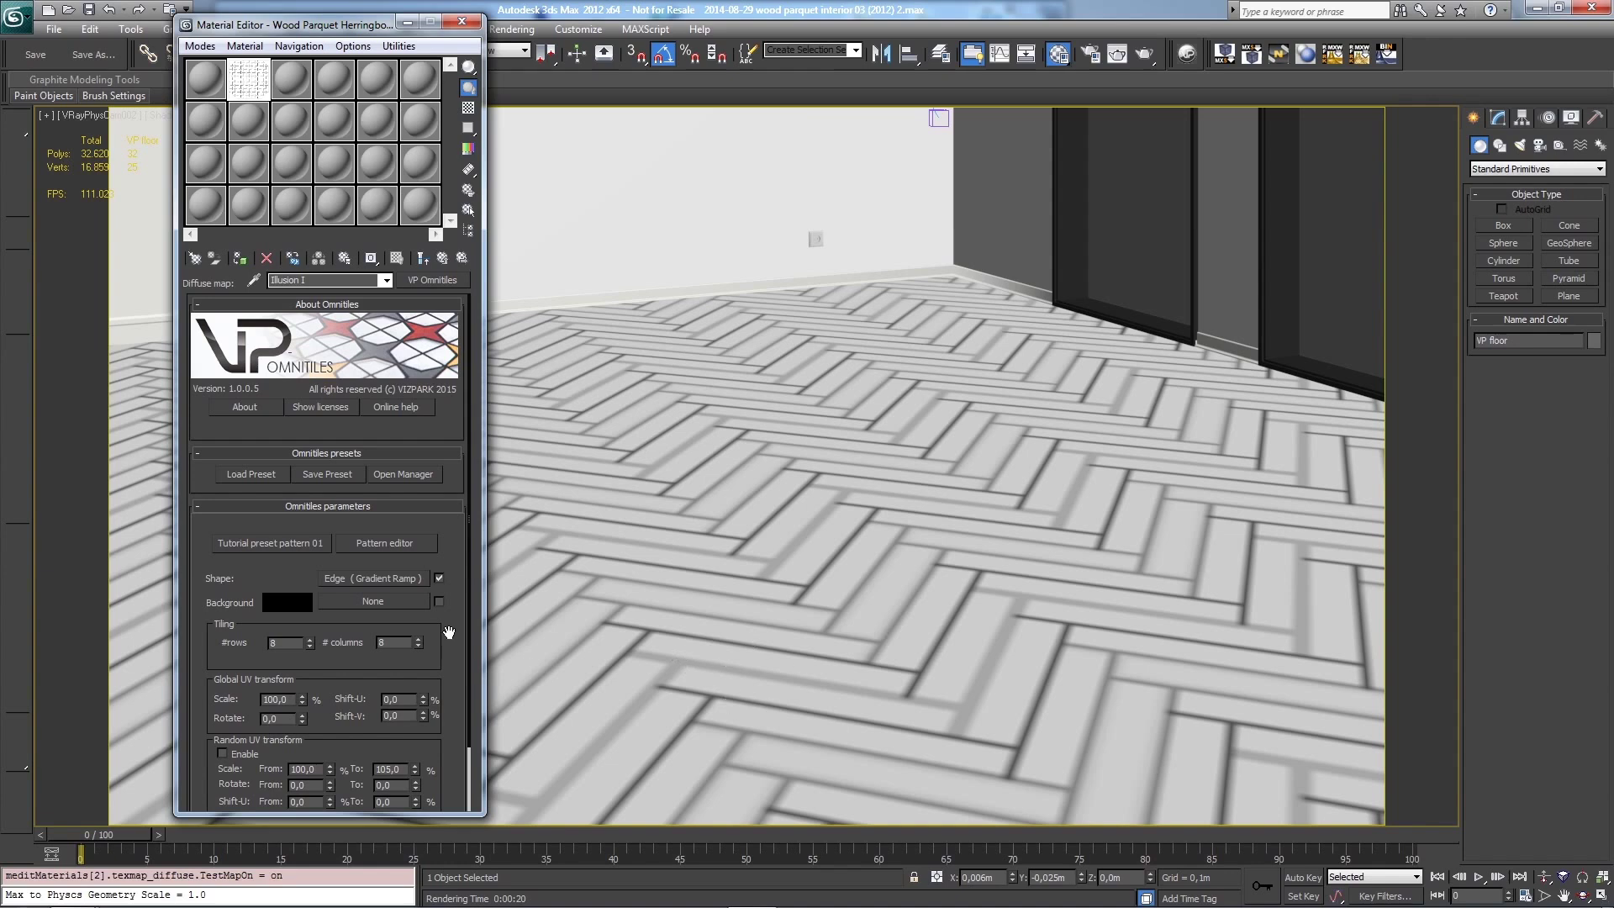
Step: Clear the Edge gradient ramp from the Omnitiles shape slot and assign a VP Crossmap in its place
{"action": "right_click", "coordinate": [386, 581]}
{"action": "left_click", "coordinate": [424, 626]}
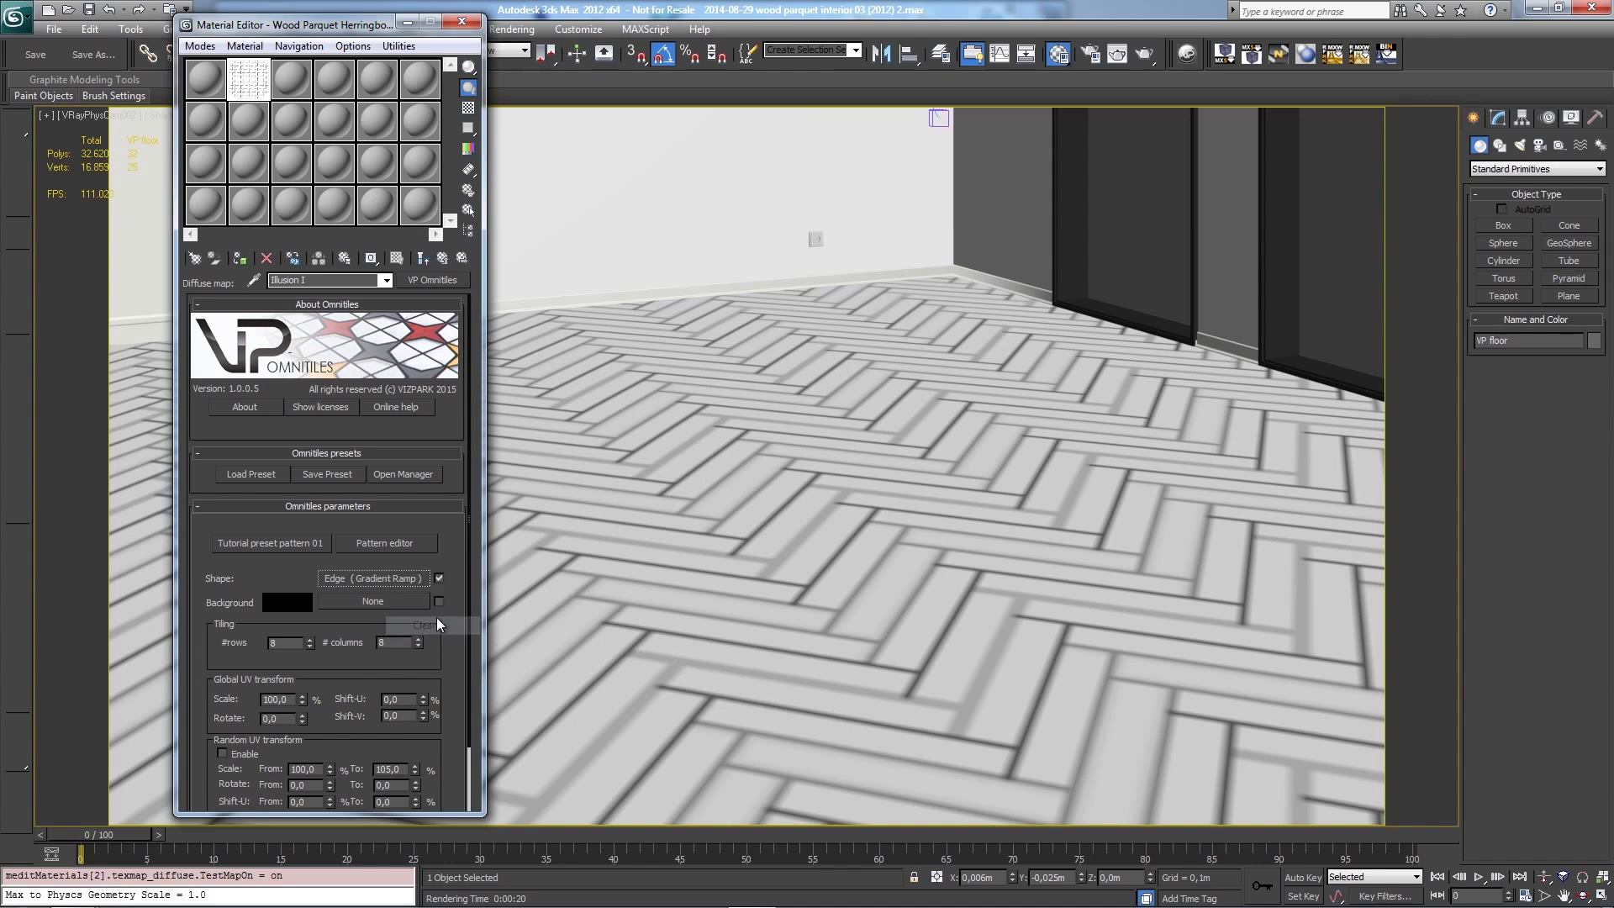
{"action": "left_click", "coordinate": [391, 580]}
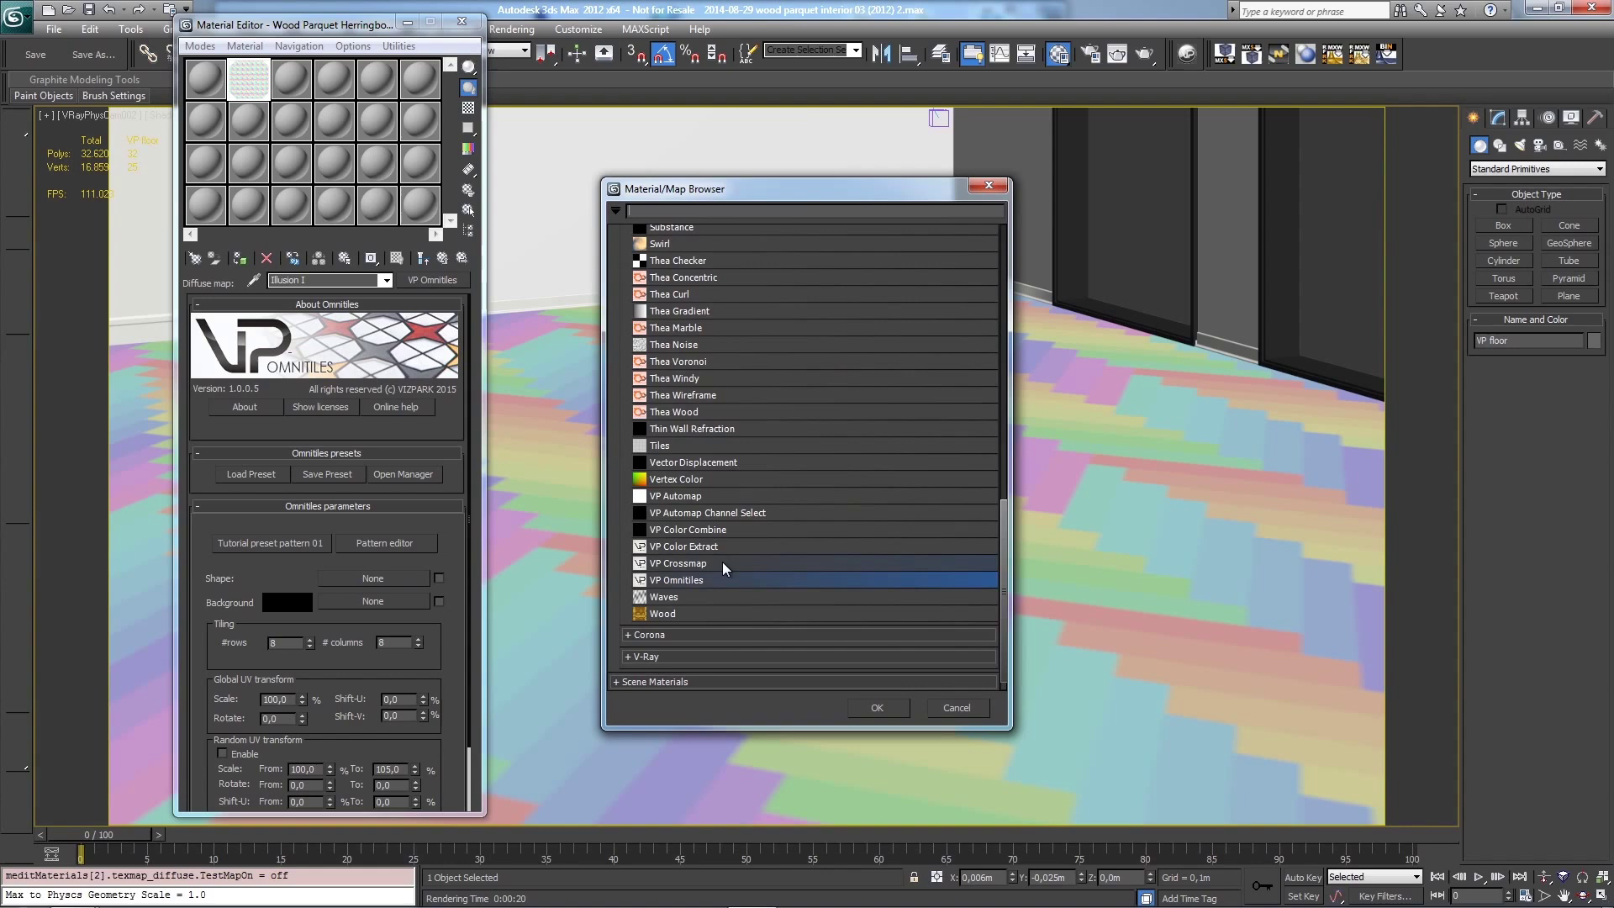
{"action": "left_click", "coordinate": [674, 565]}
{"action": "double_click", "coordinate": [674, 570]}
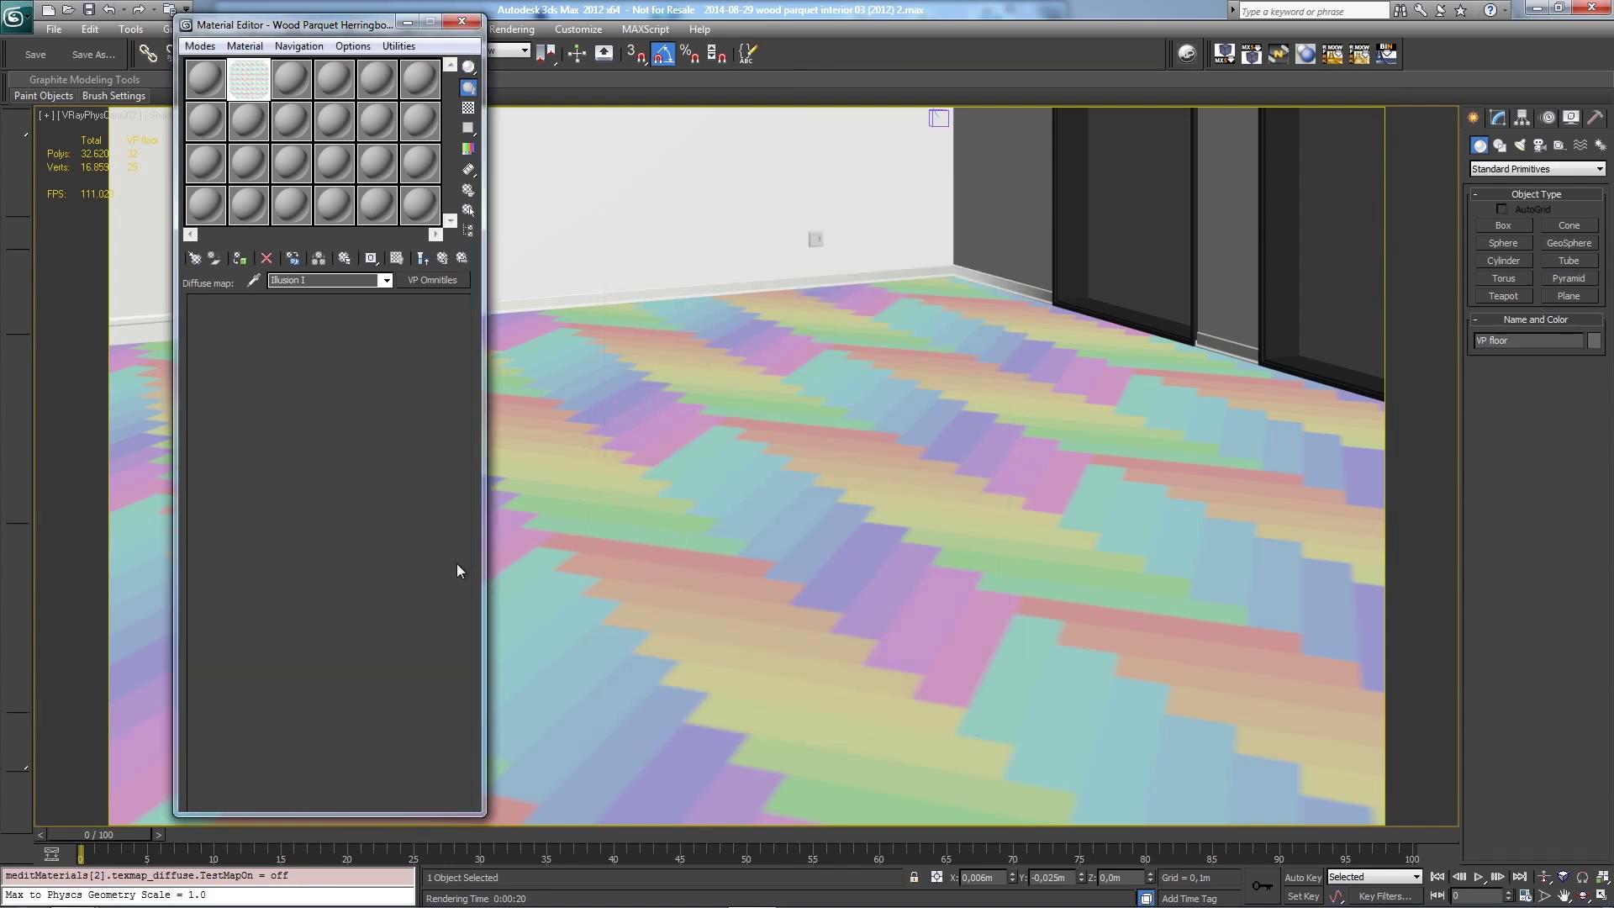
{"action": "left_click_drag", "start_coordinate": [458, 581], "coordinate": [498, 525]}
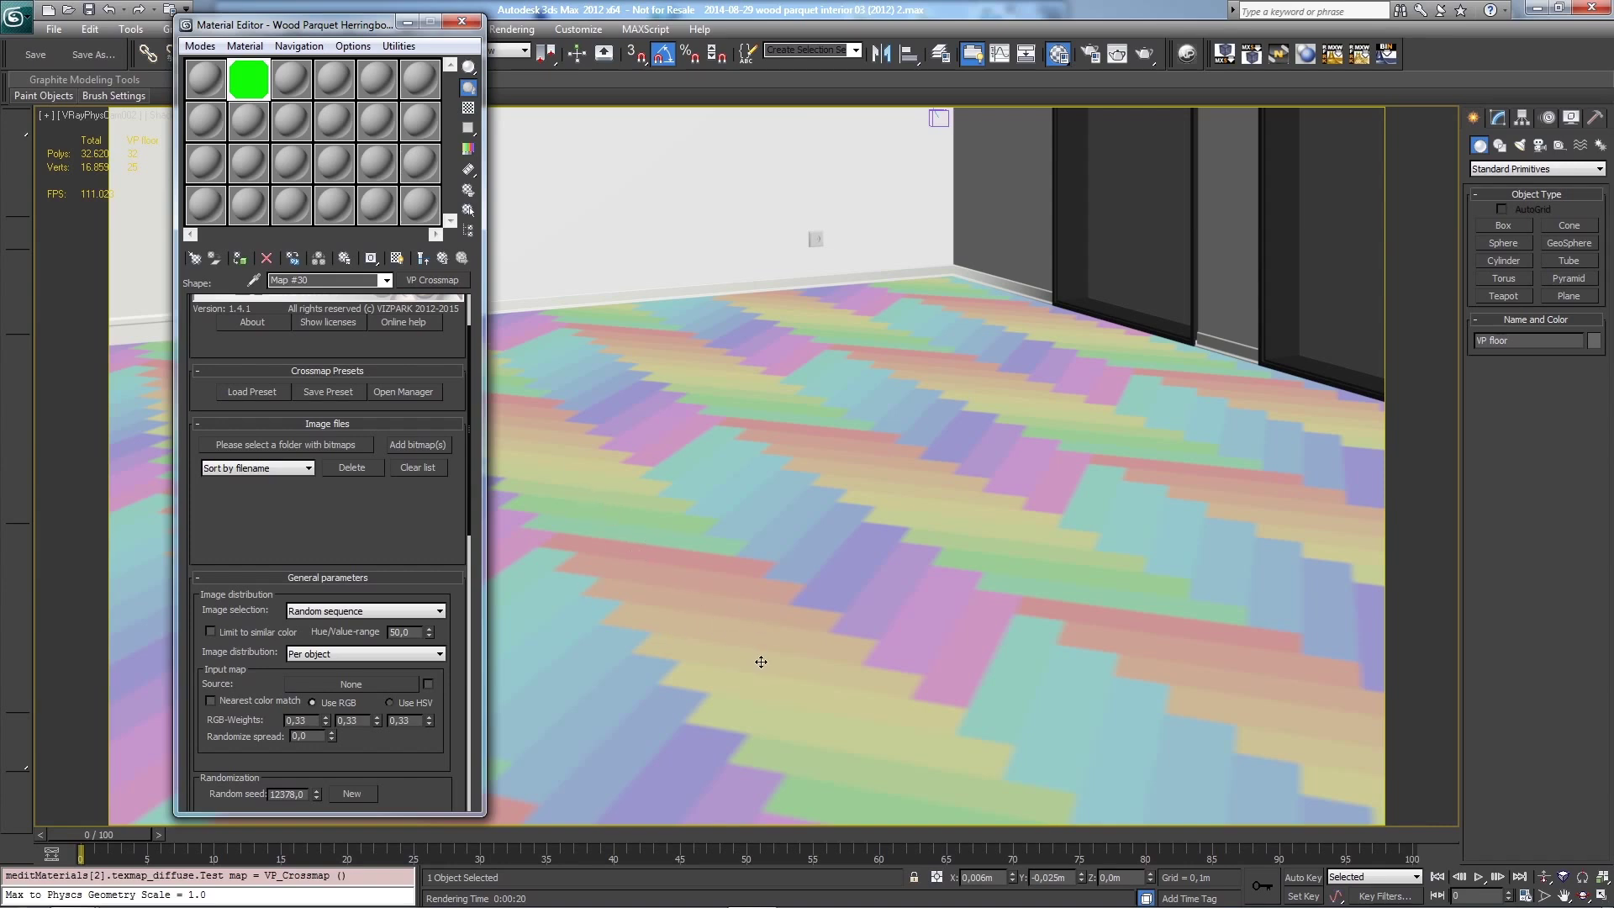
{"action": "left_click_drag", "start_coordinate": [434, 540], "coordinate": [446, 620]}
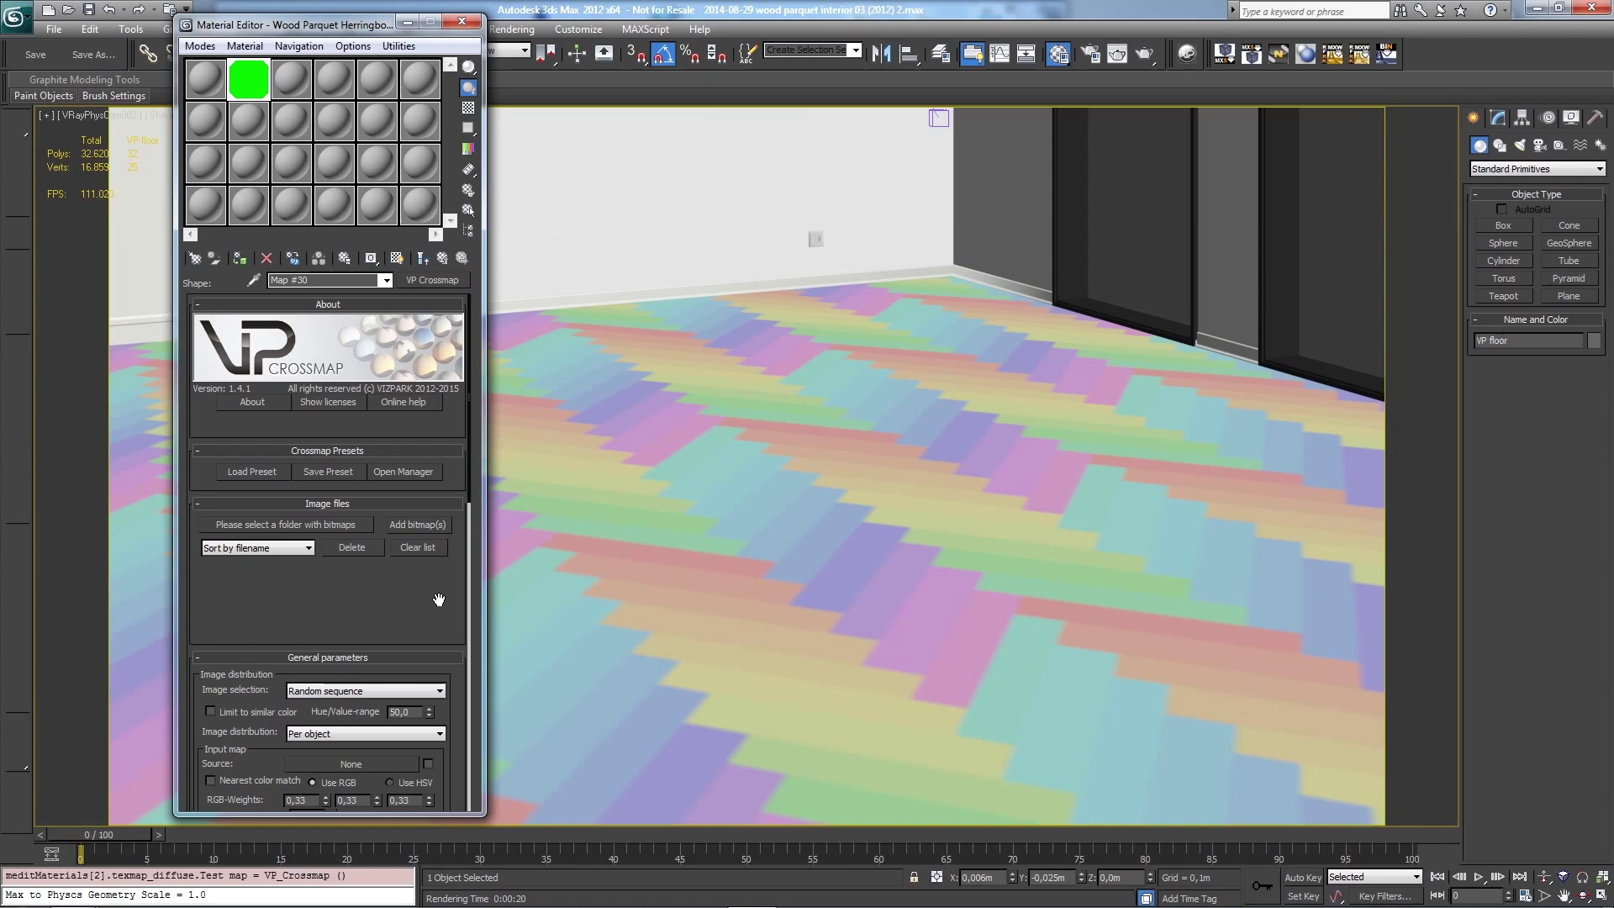
Step: Start choosing the Crossmap bitmap folder, browsing to 05 Produkte - Textures\09 Omnitiles Textures on the vizpark drive
{"action": "left_click", "coordinate": [353, 526]}
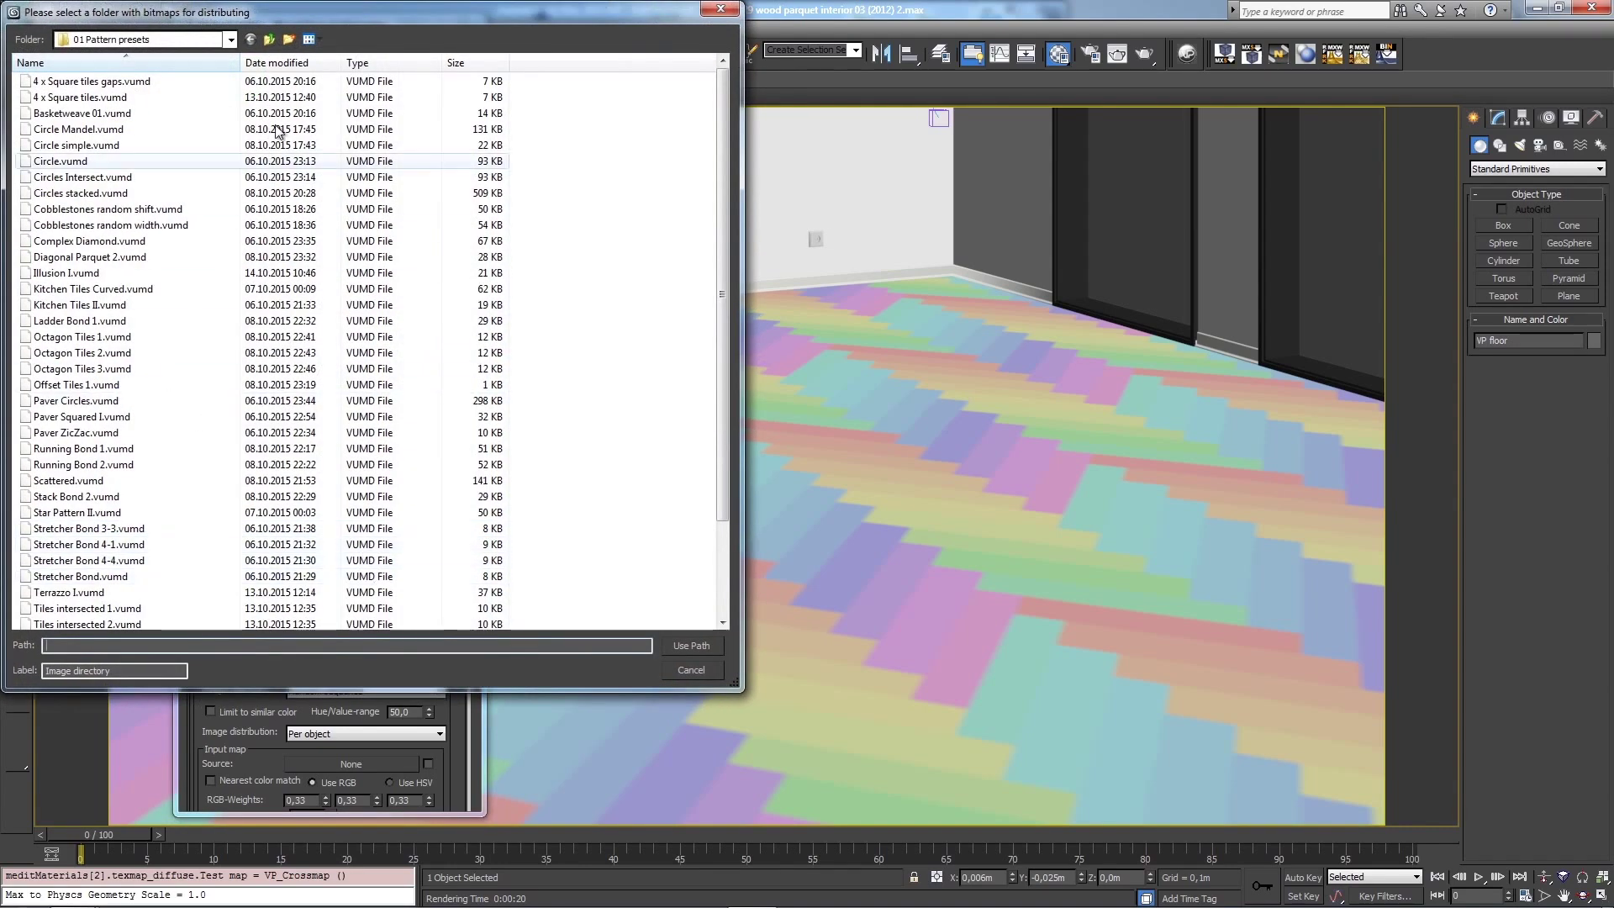
{"action": "left_click", "coordinate": [269, 38]}
{"action": "left_click", "coordinate": [230, 40]}
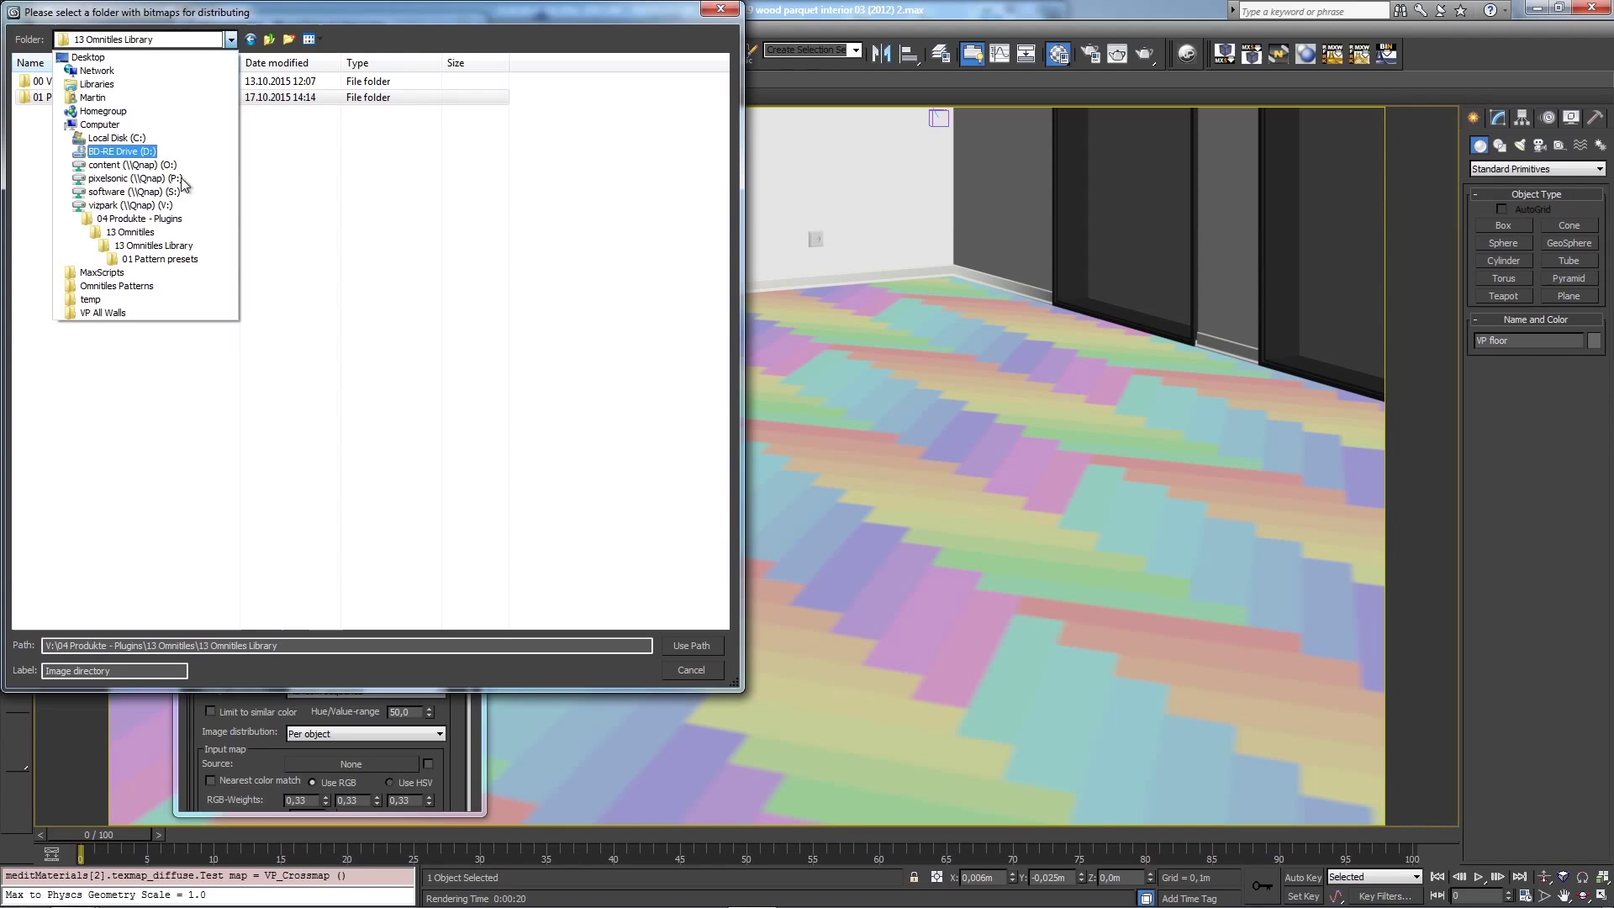
{"action": "left_click", "coordinate": [139, 205]}
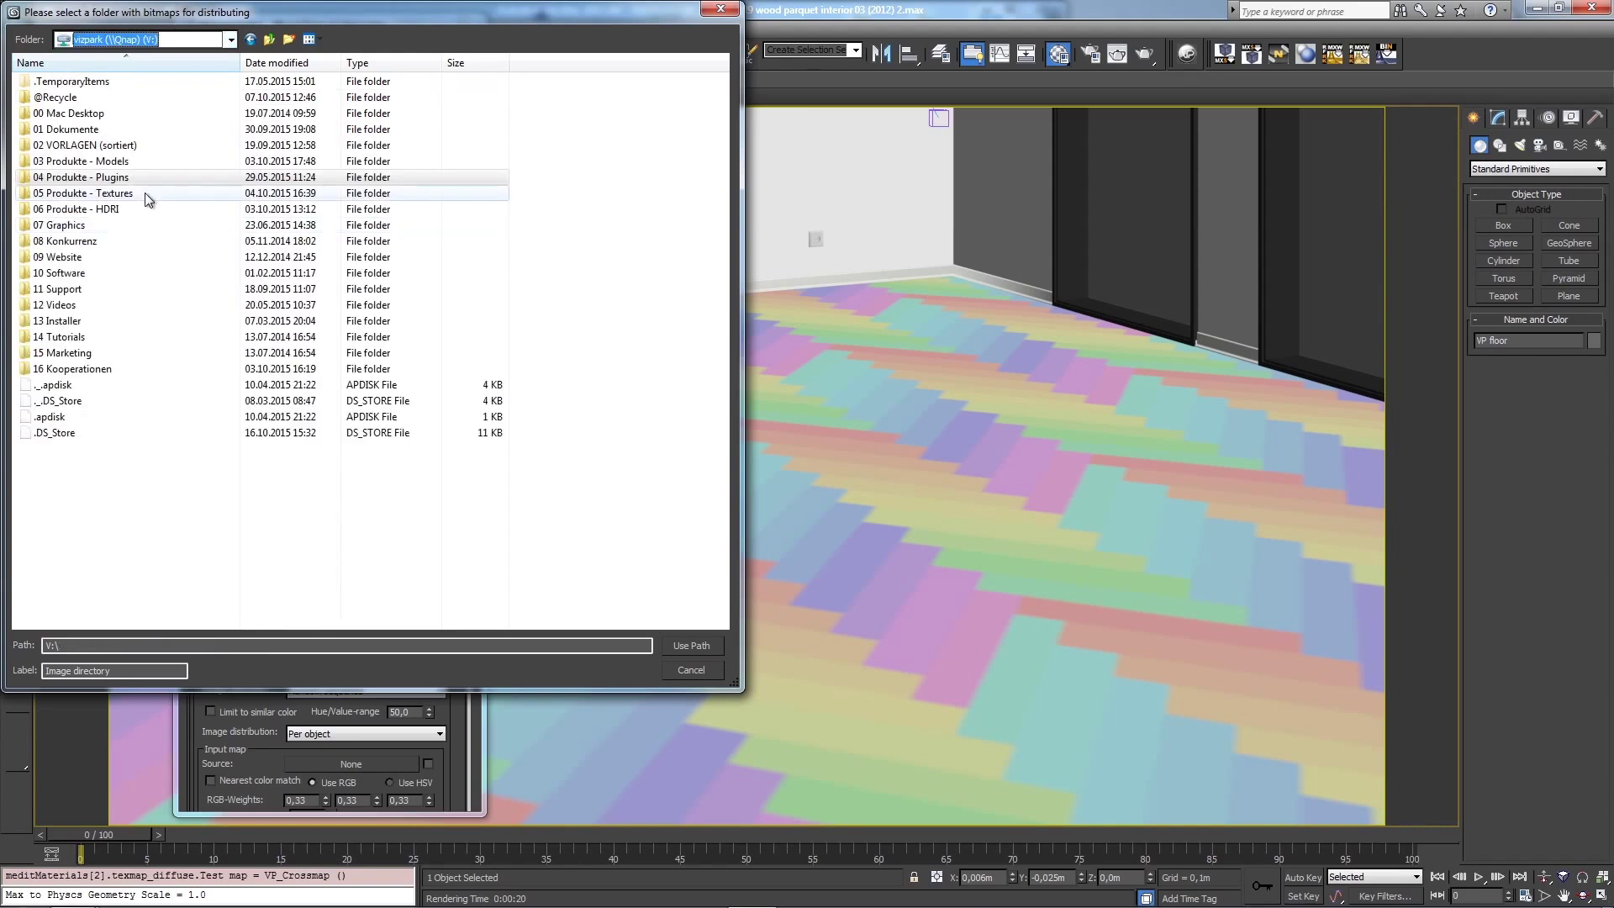
{"action": "double_click", "coordinate": [145, 194]}
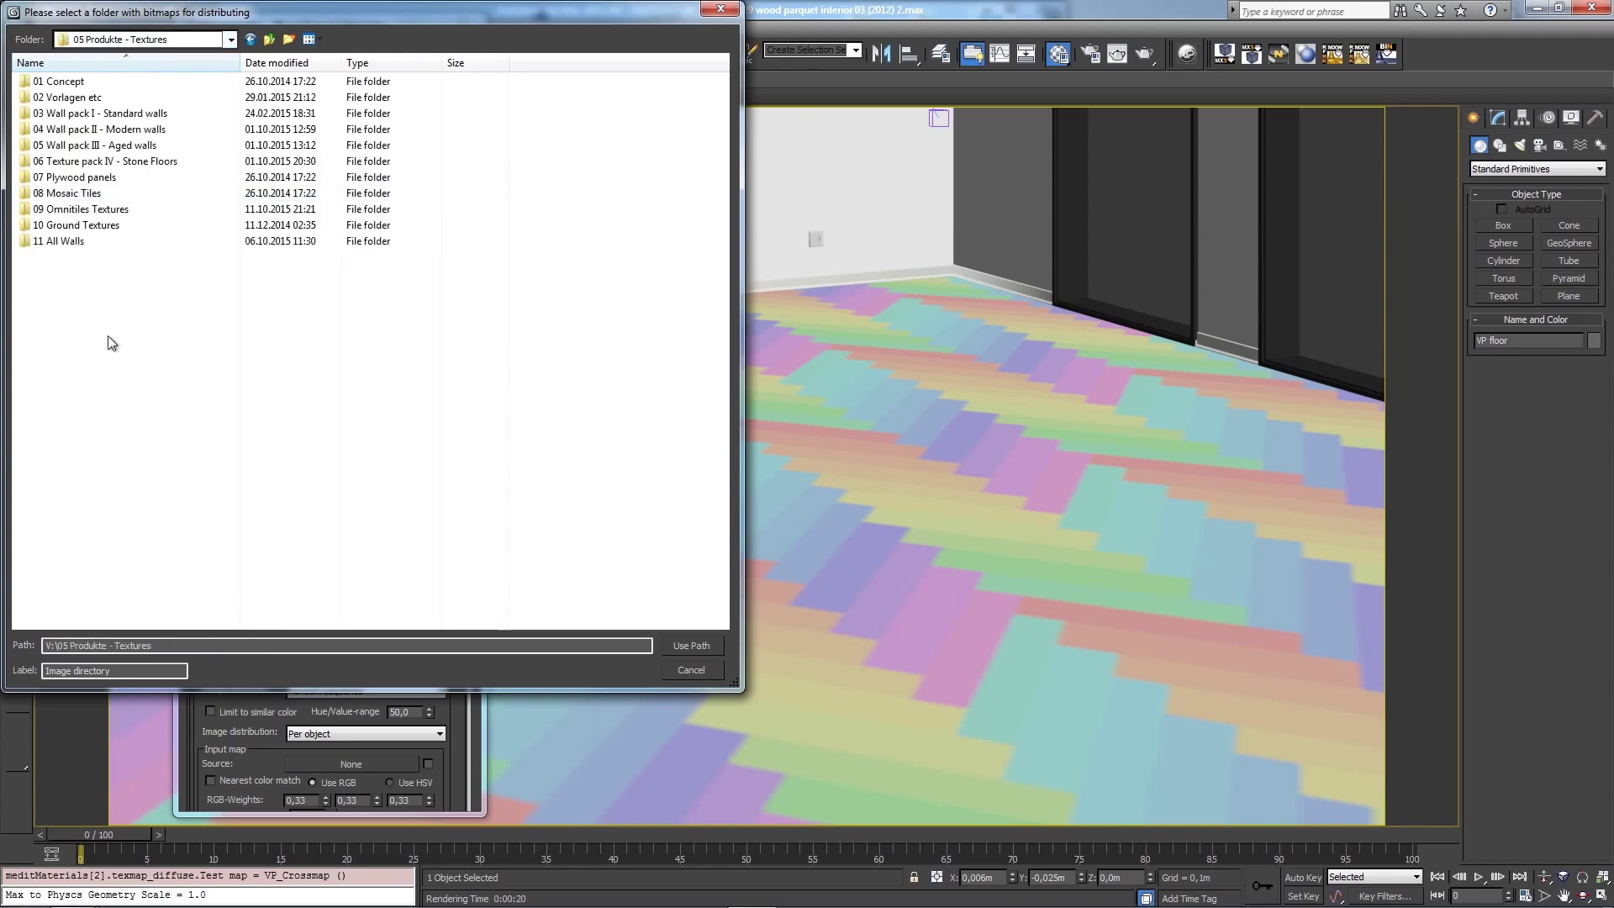
{"action": "double_click", "coordinate": [110, 208]}
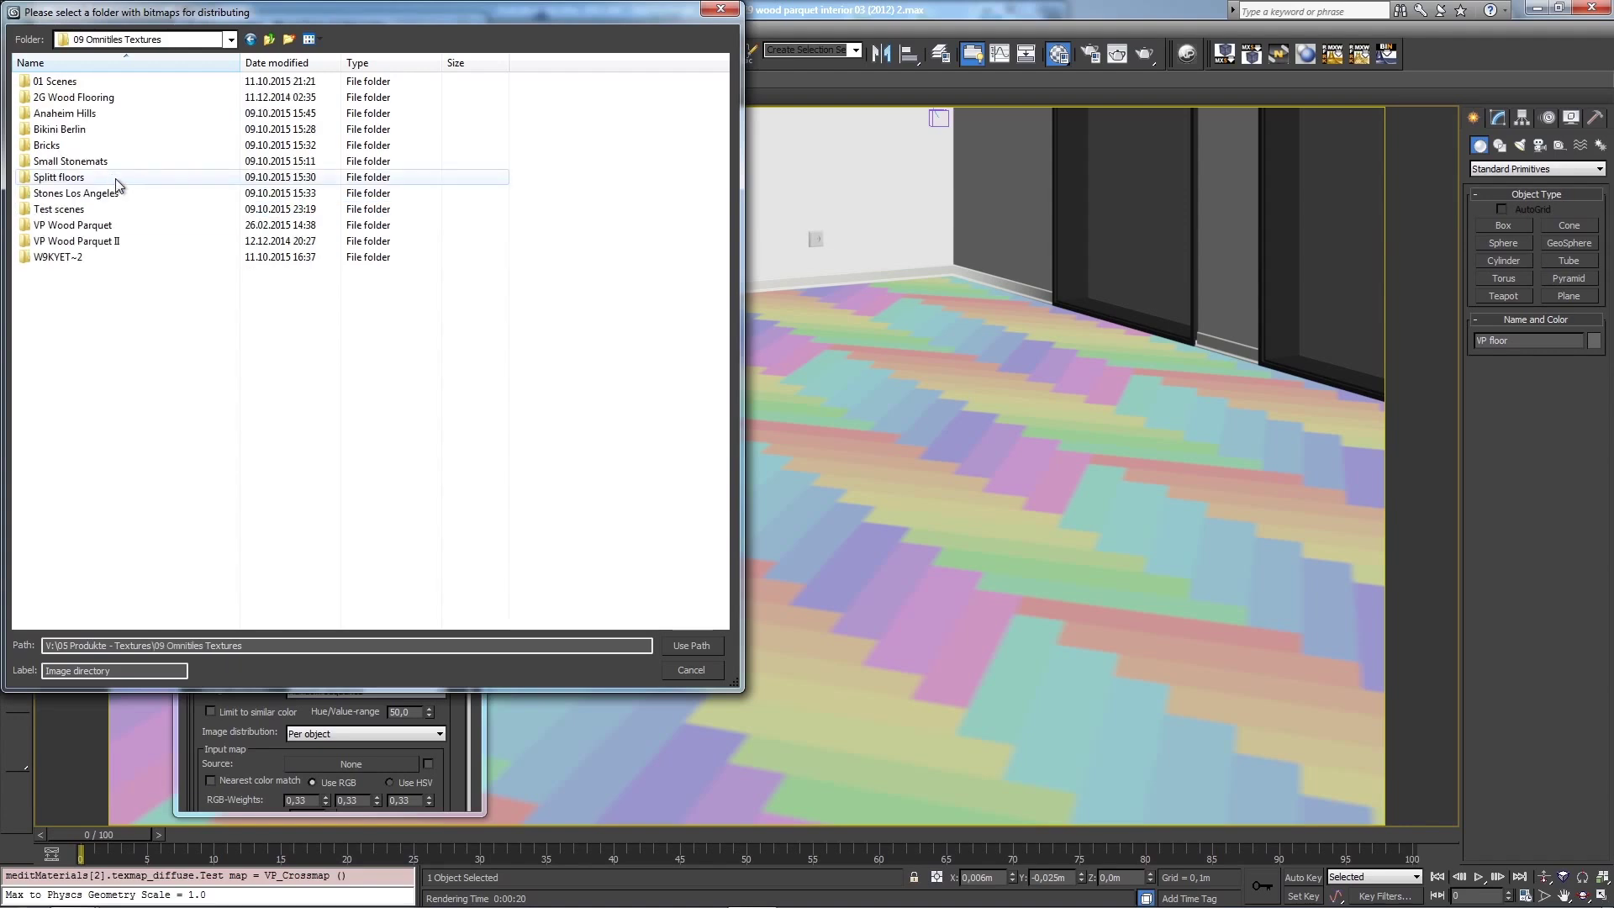
Step: Examine the textures in the VP Wood Parquet II folder as large icons
{"action": "double_click", "coordinate": [120, 237]}
{"action": "left_click", "coordinate": [206, 160]}
{"action": "left_click", "coordinate": [310, 39]}
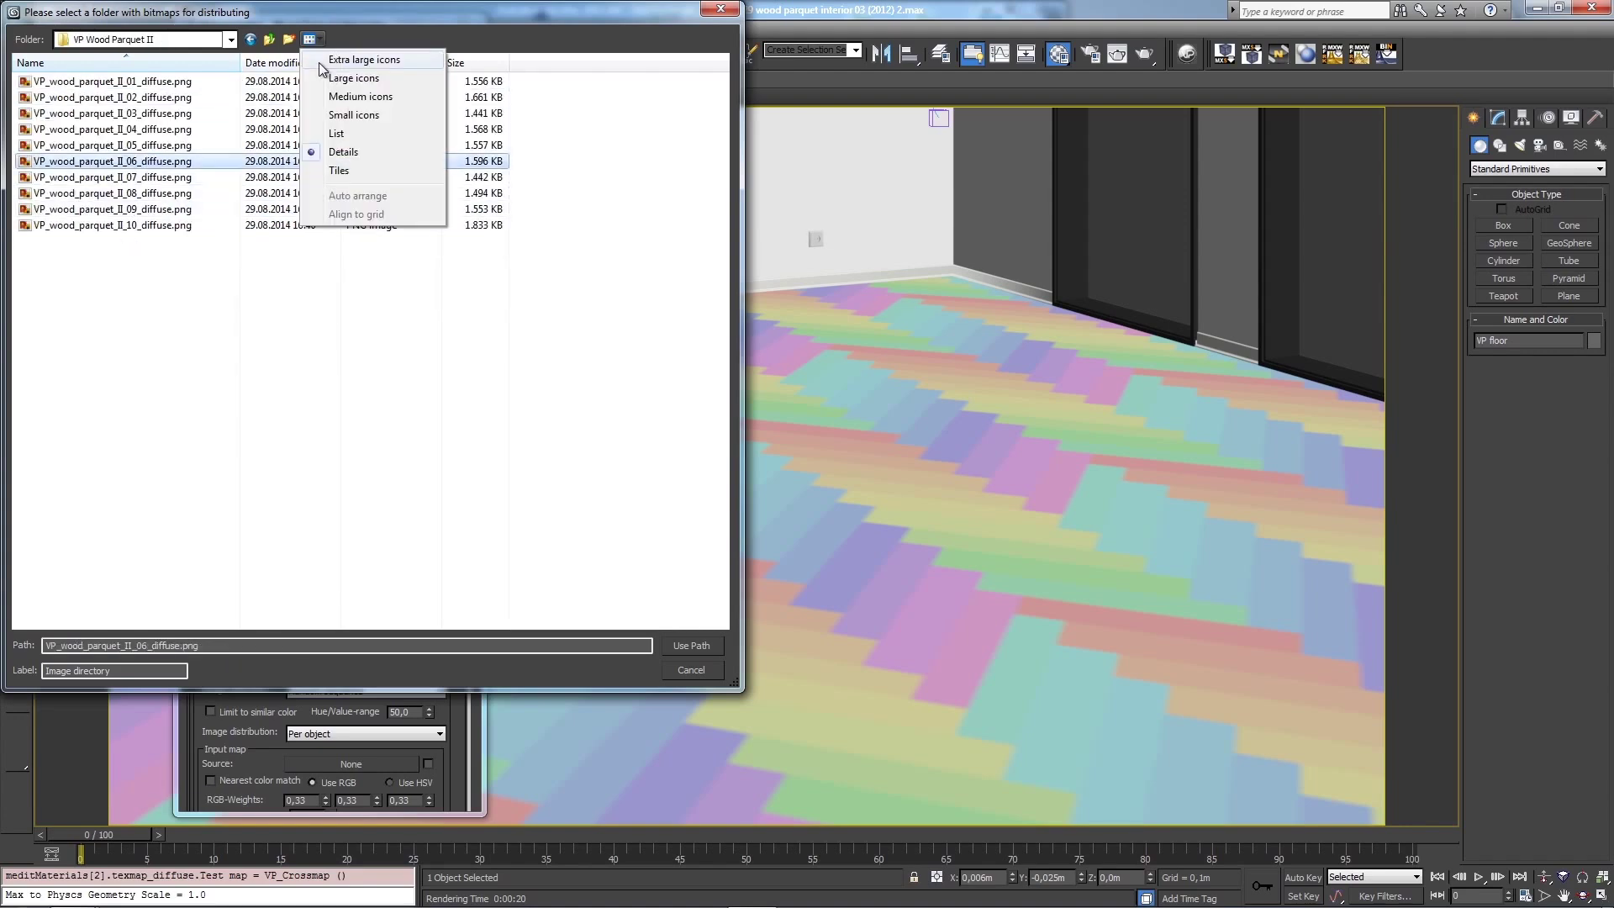
{"action": "left_click", "coordinate": [330, 80]}
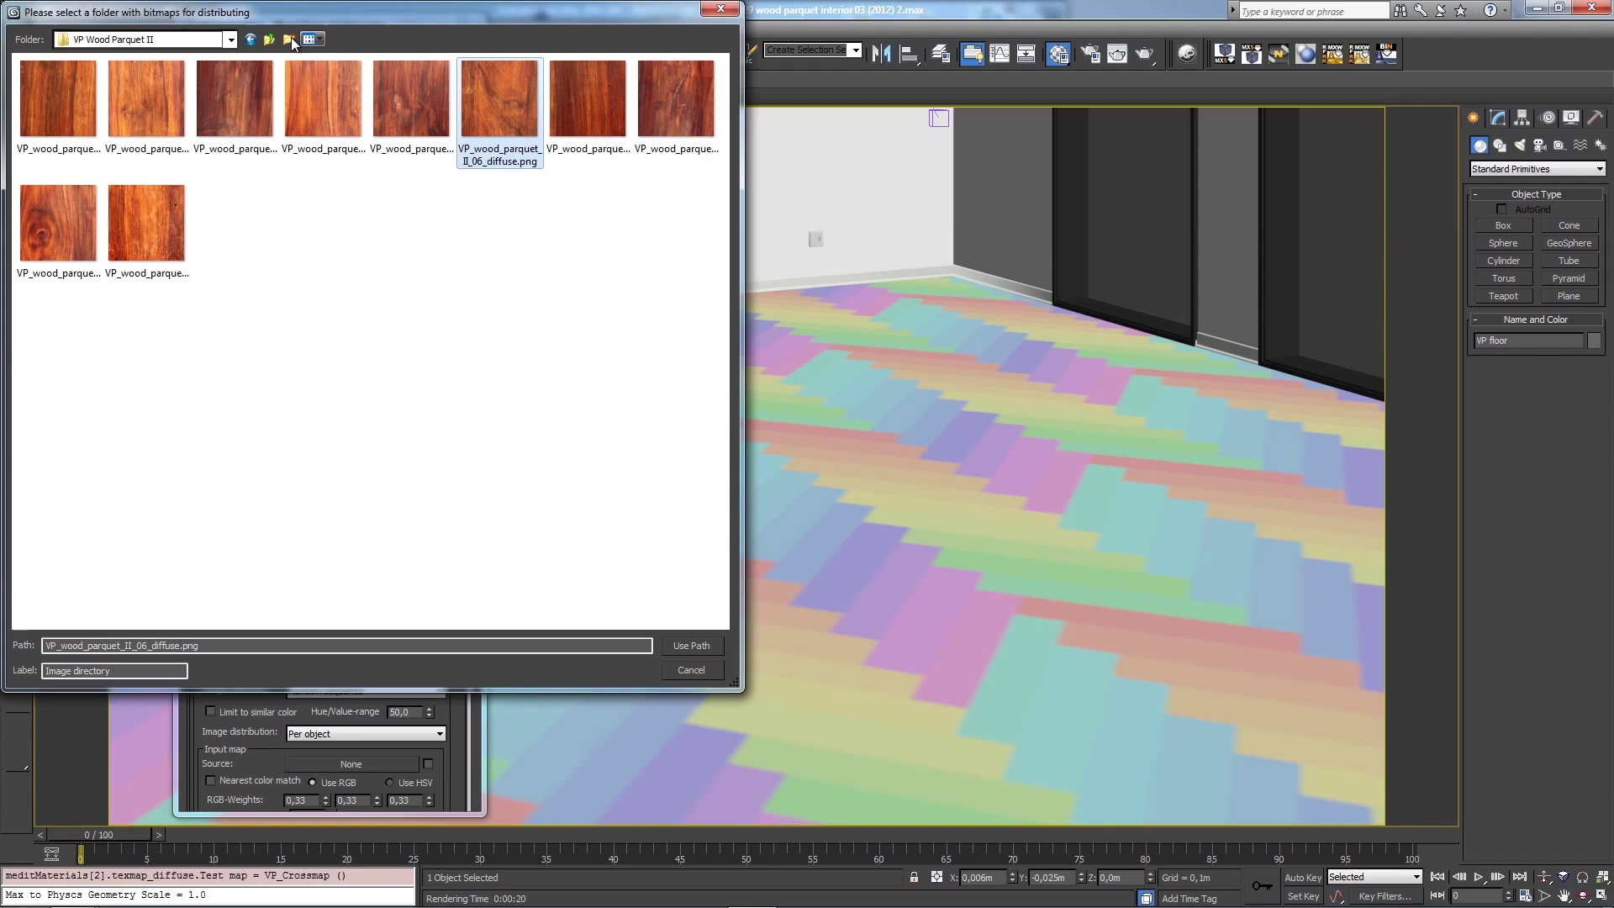
Step: Choose the VP Wood Parquet folder as the Crossmap bitmap source
{"action": "left_click", "coordinate": [269, 39]}
{"action": "double_click", "coordinate": [108, 225]}
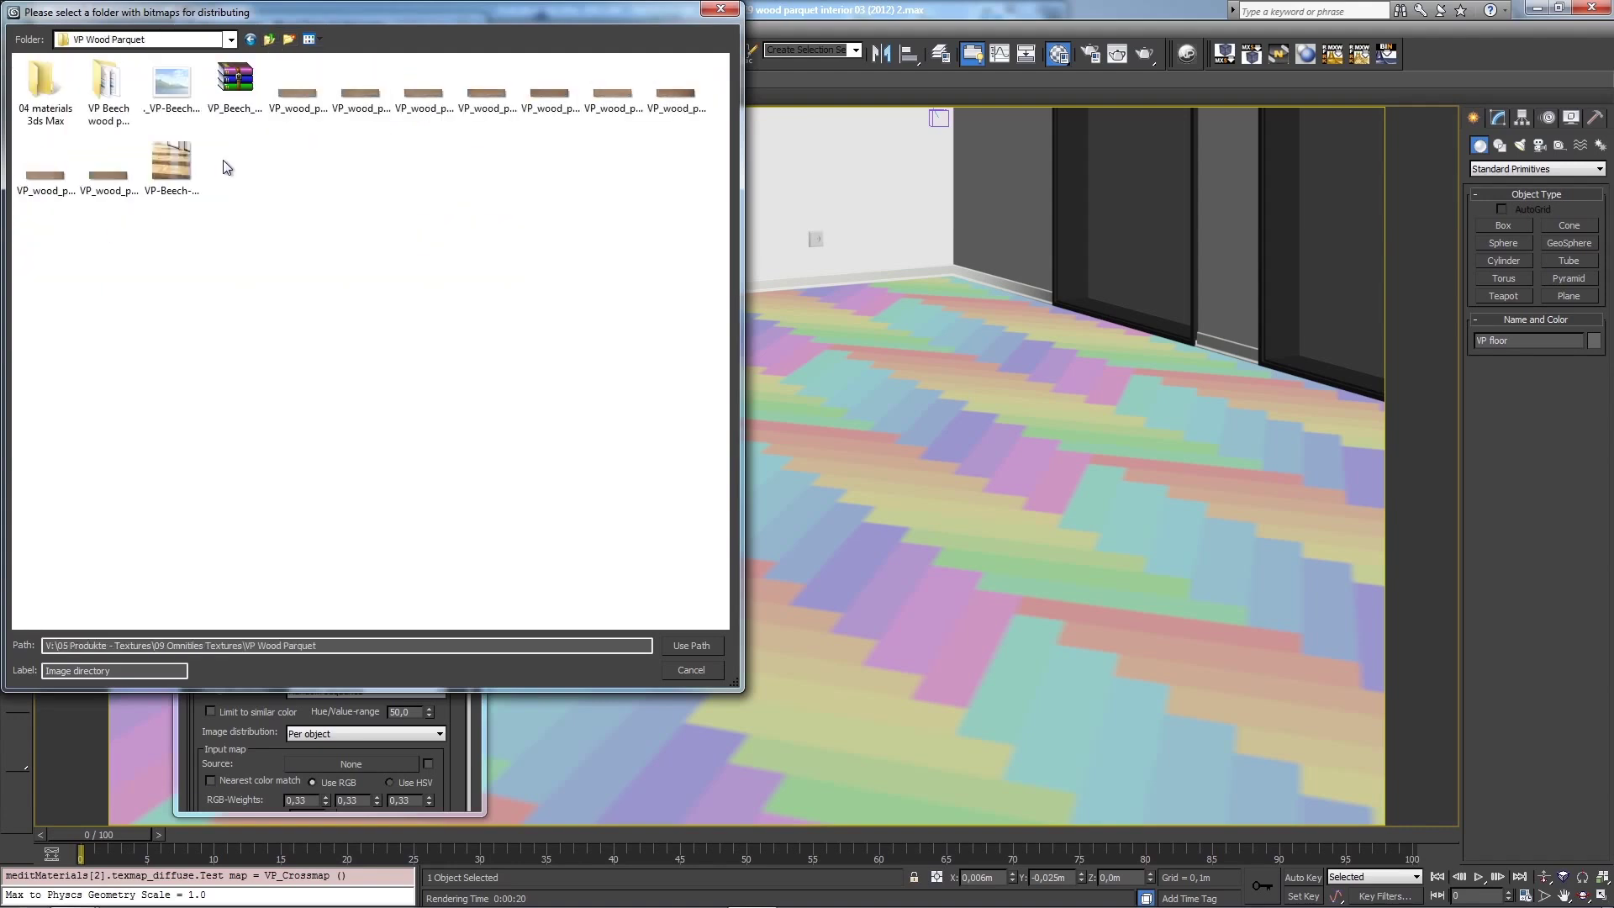
{"action": "left_click", "coordinate": [308, 99]}
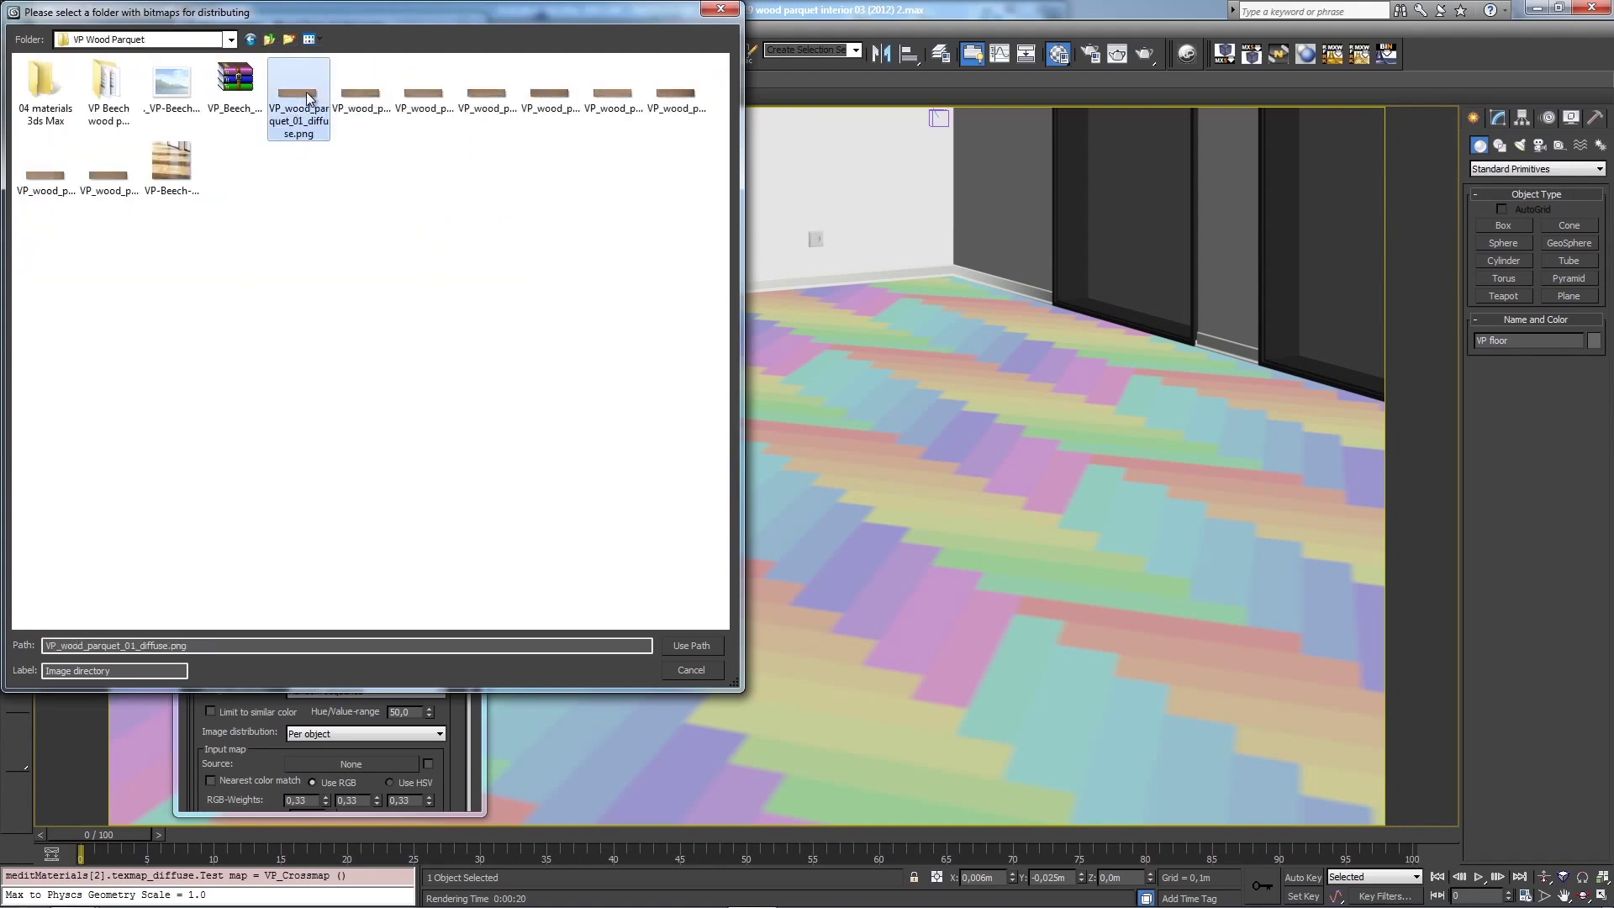
{"action": "left_click", "coordinate": [671, 646]}
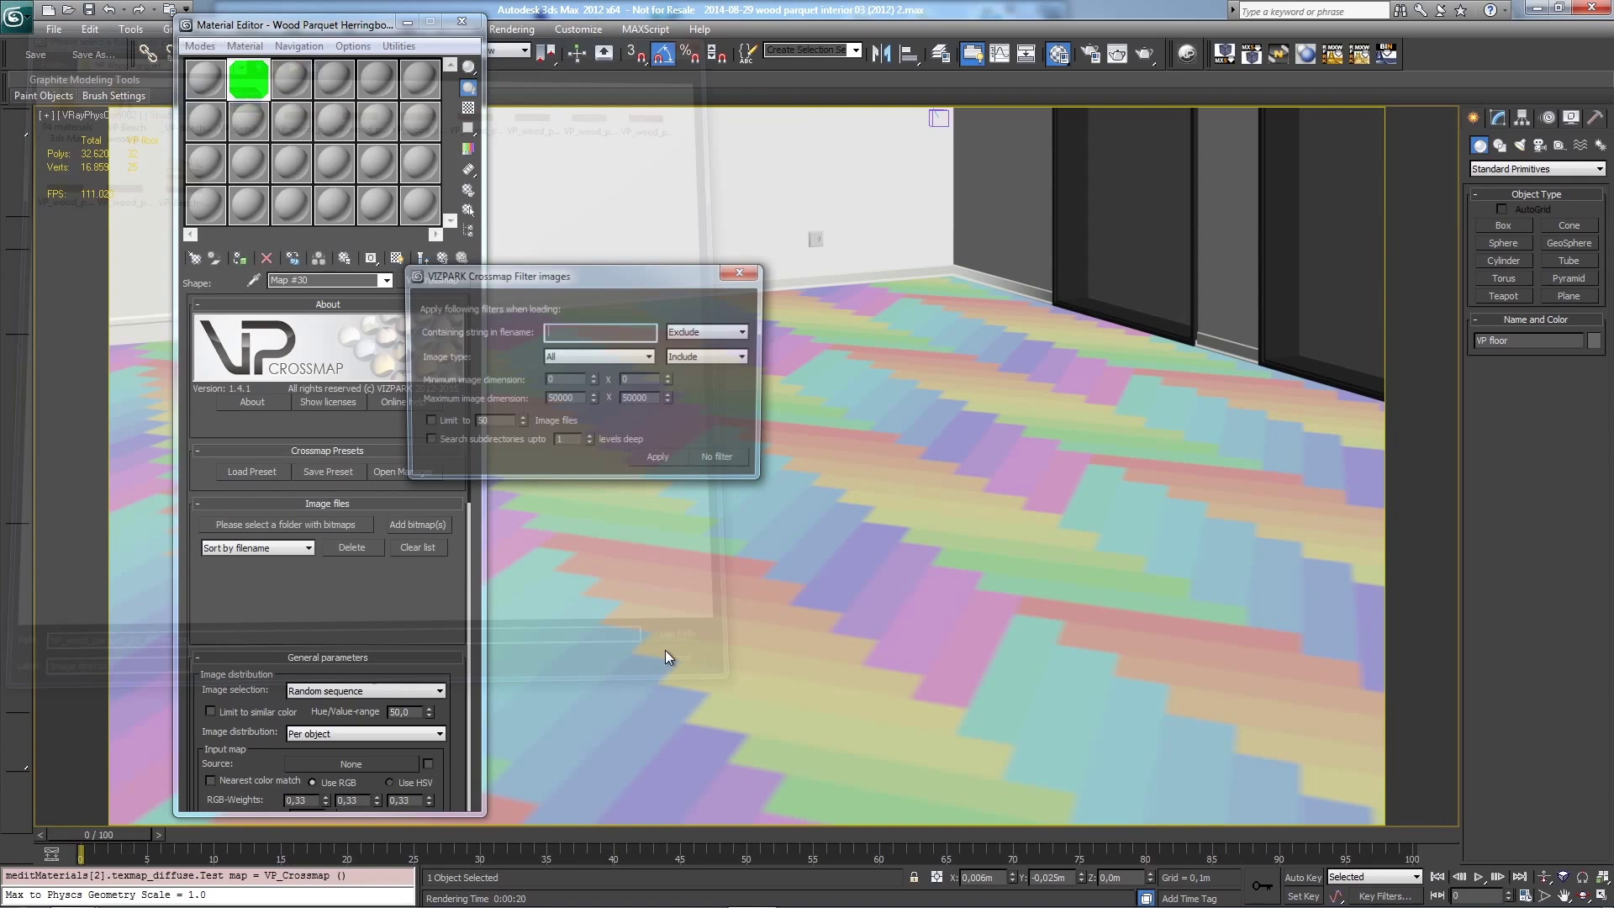
Step: Load the folder's bitmaps with a filter that includes only filenames containing "diffuse"
{"action": "type", "text": "diffuse"}
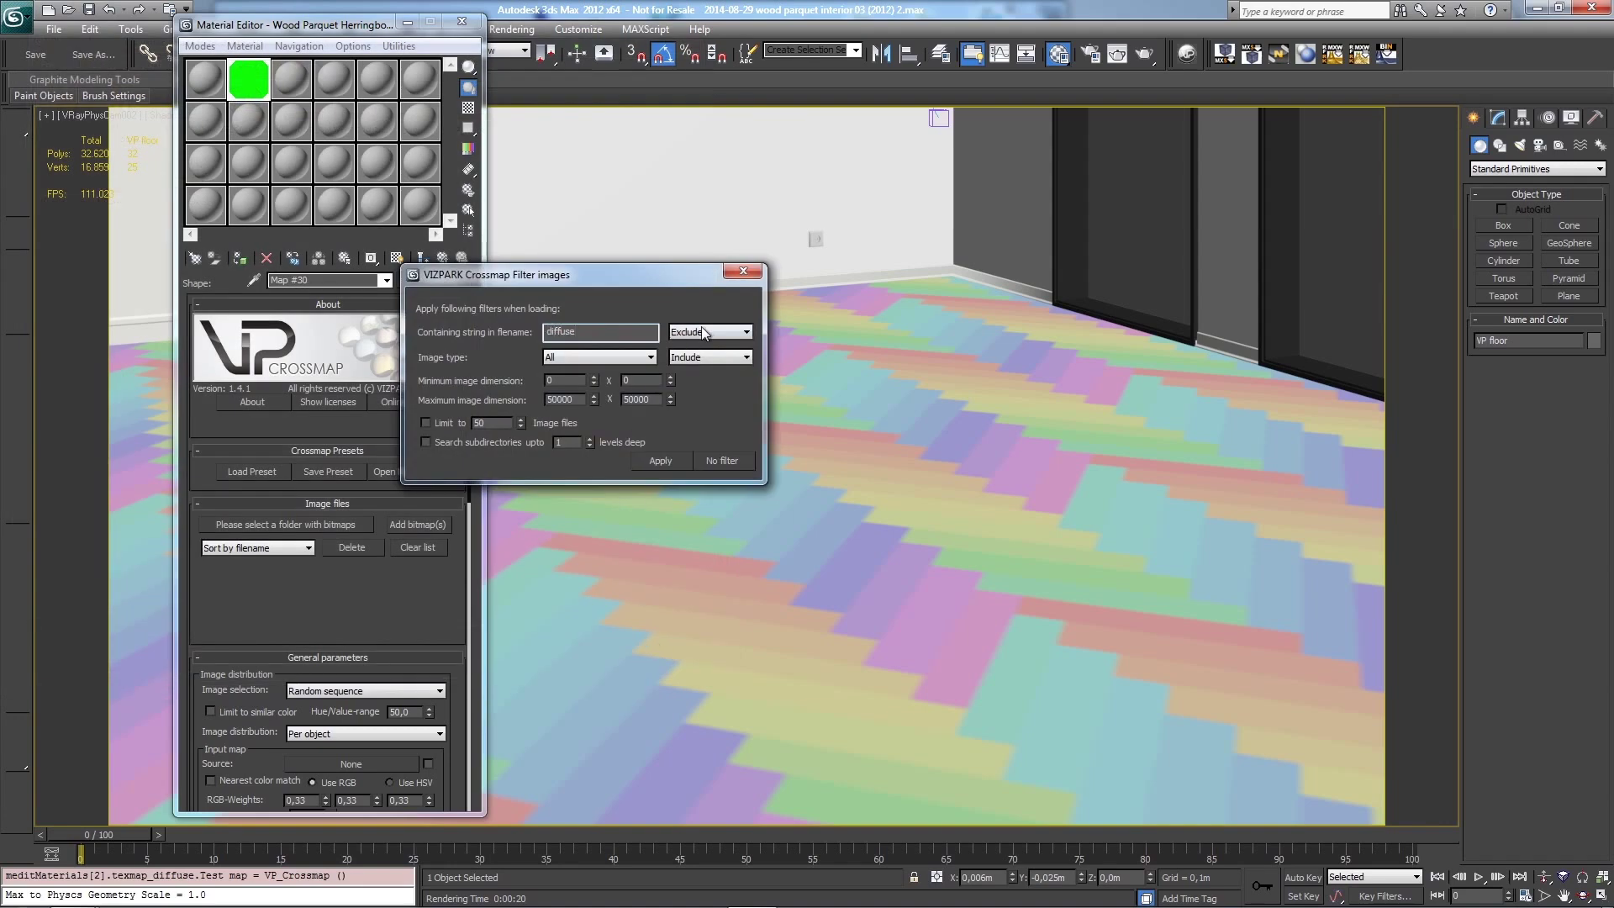
{"action": "left_click", "coordinate": [703, 333]}
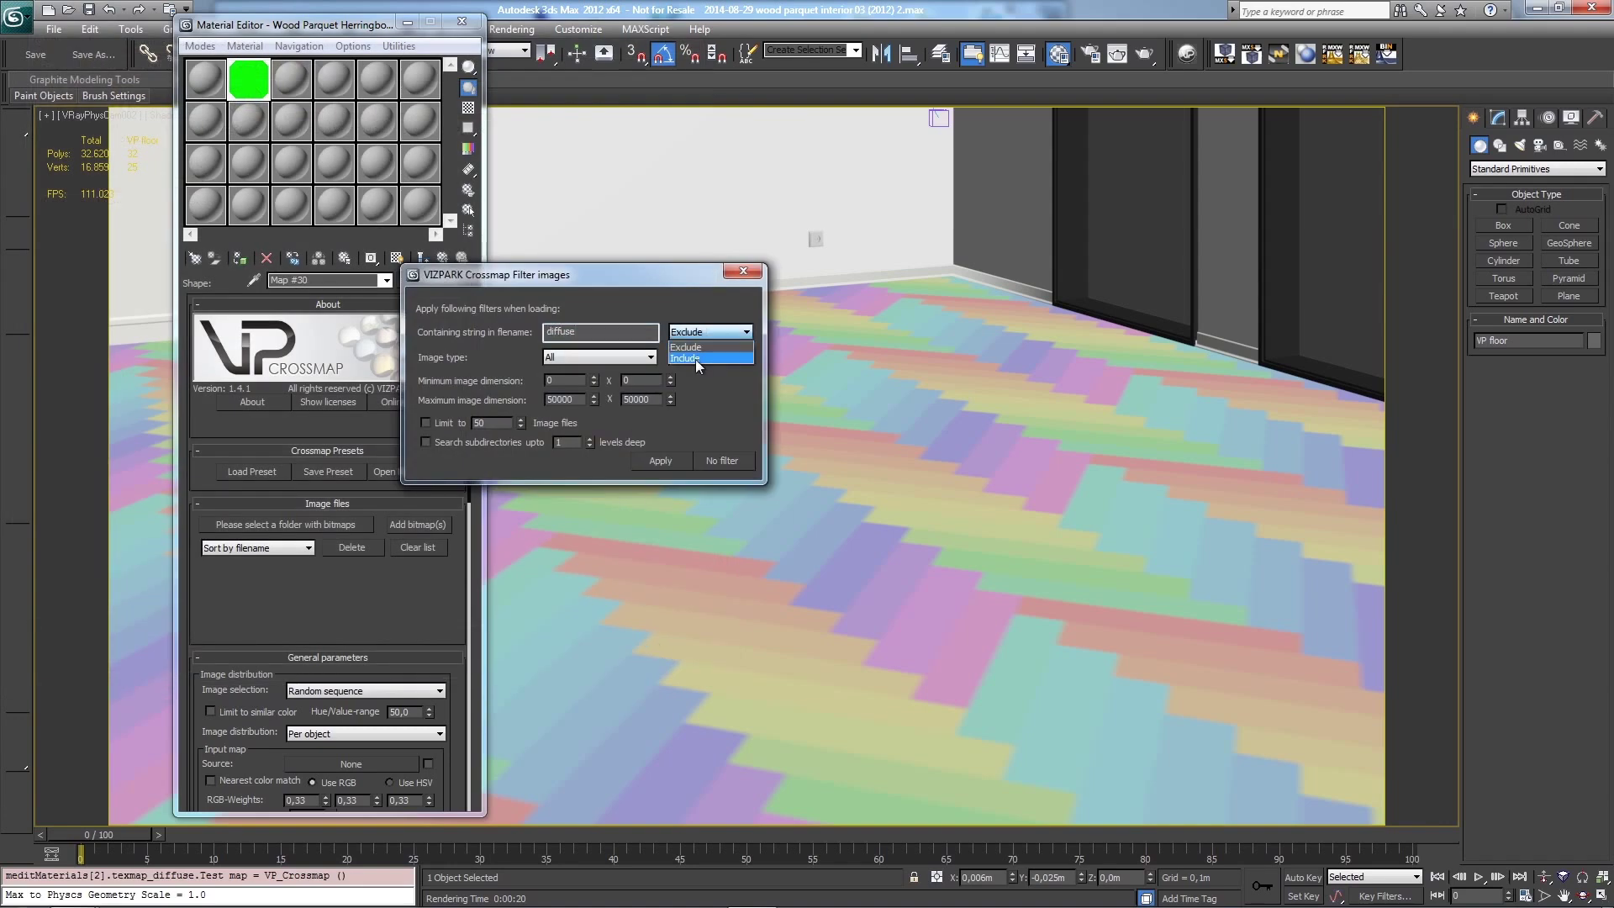
{"action": "left_click", "coordinate": [694, 360]}
{"action": "left_click", "coordinate": [673, 461]}
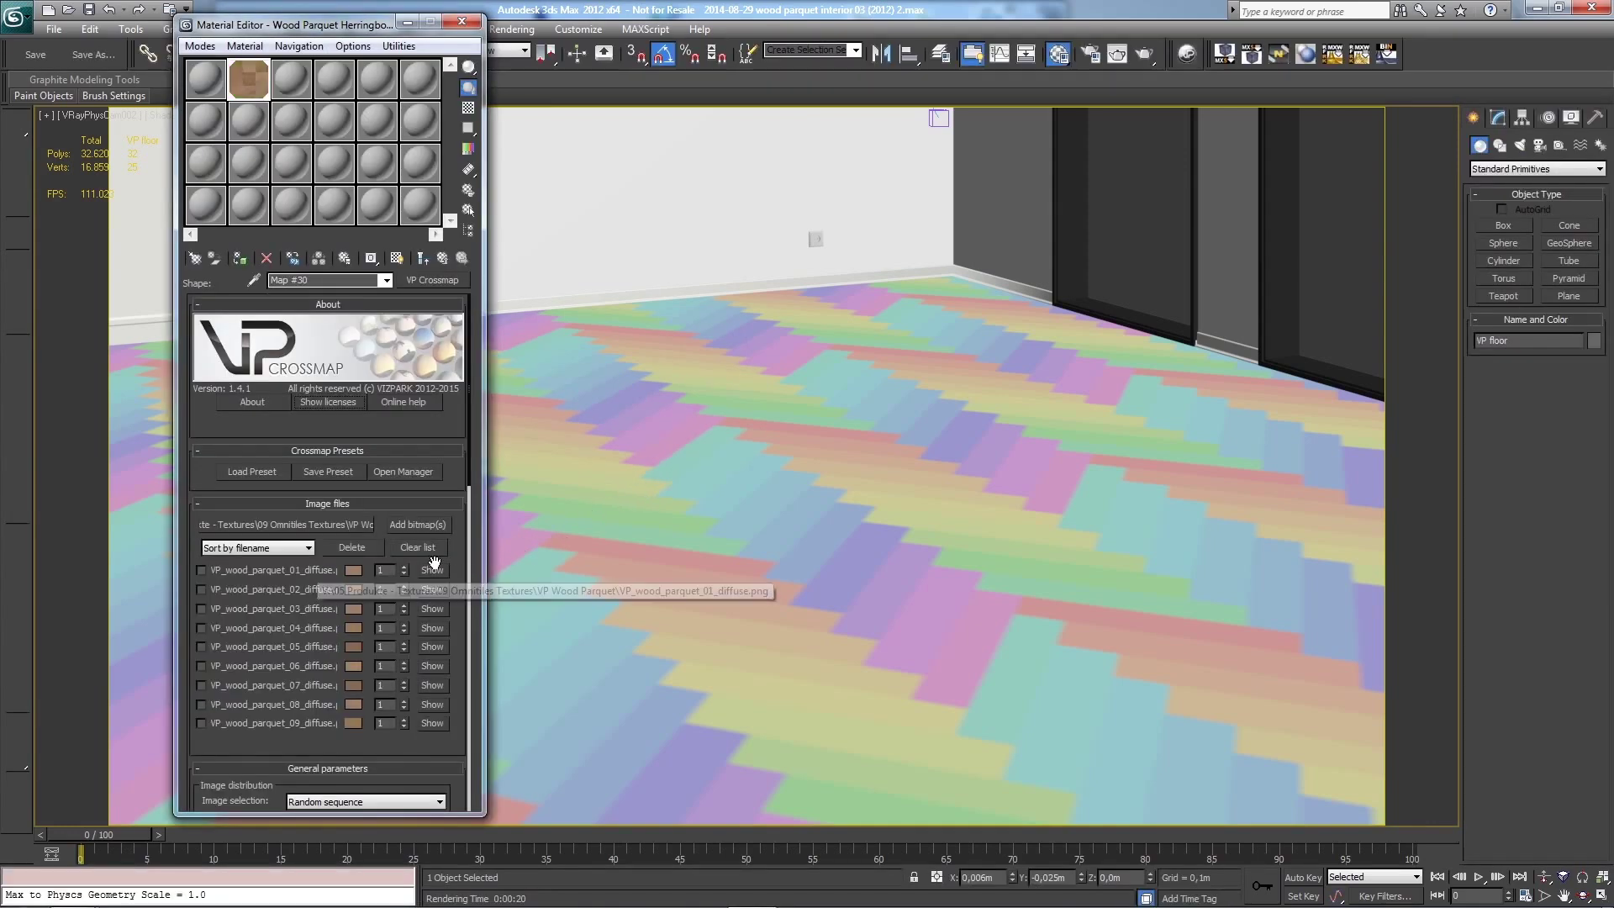
Step: Preview VP_wood_parquet_07_diffuse and remove it from the Crossmap image list
{"action": "scroll", "coordinate": [425, 601], "scroll_direction": "down", "scroll_amount": 2}
{"action": "left_click", "coordinate": [432, 652]}
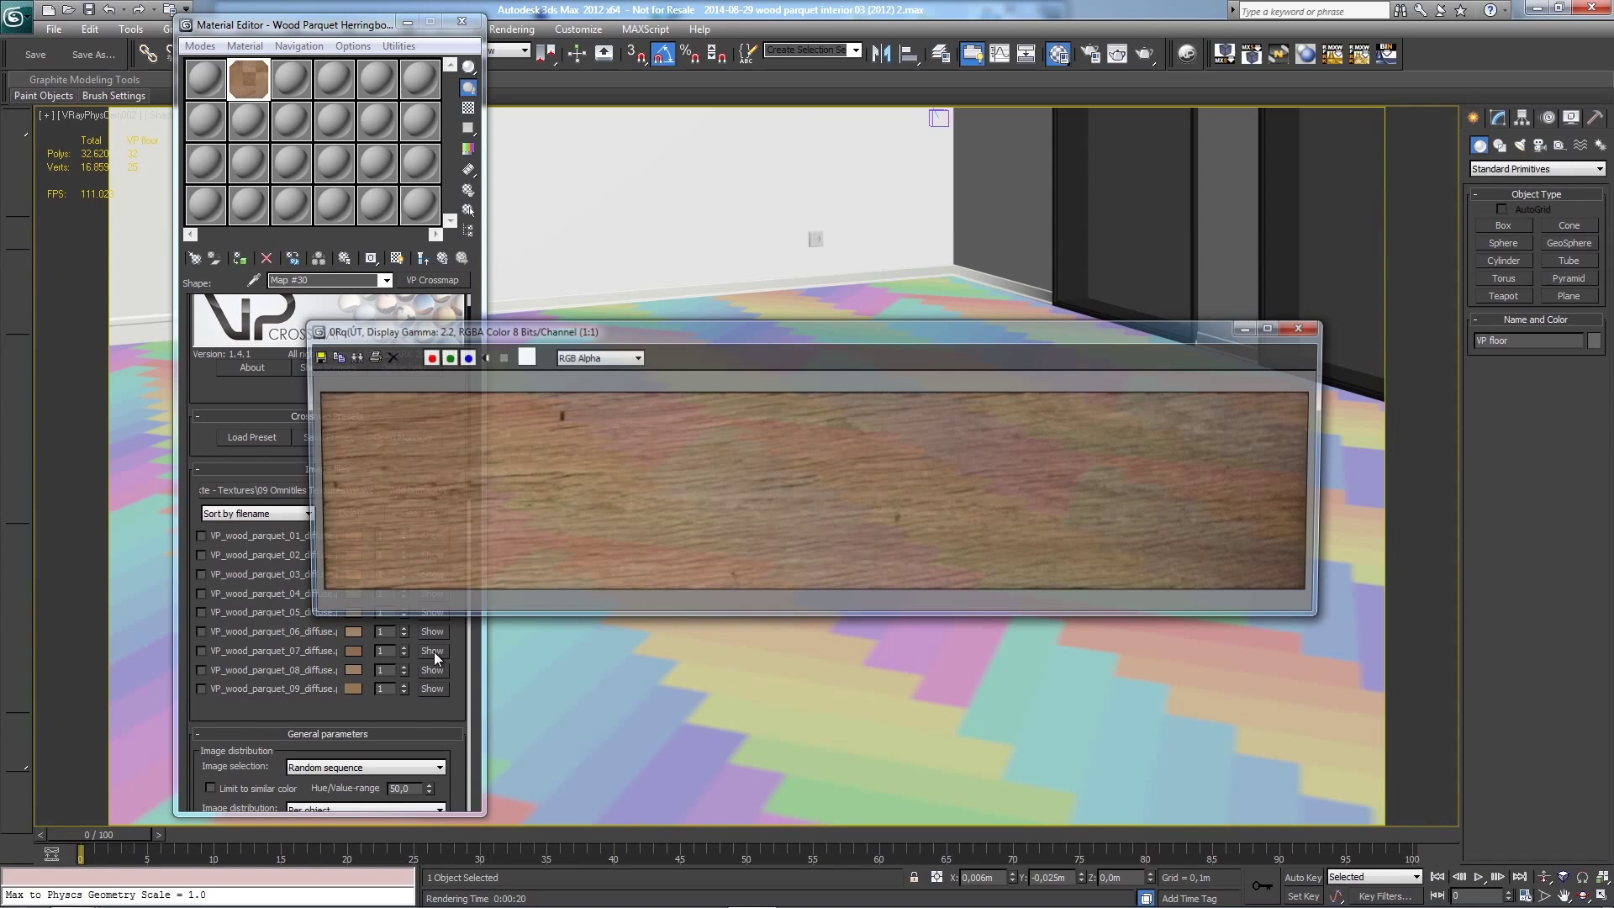
{"action": "left_click", "coordinate": [1307, 328]}
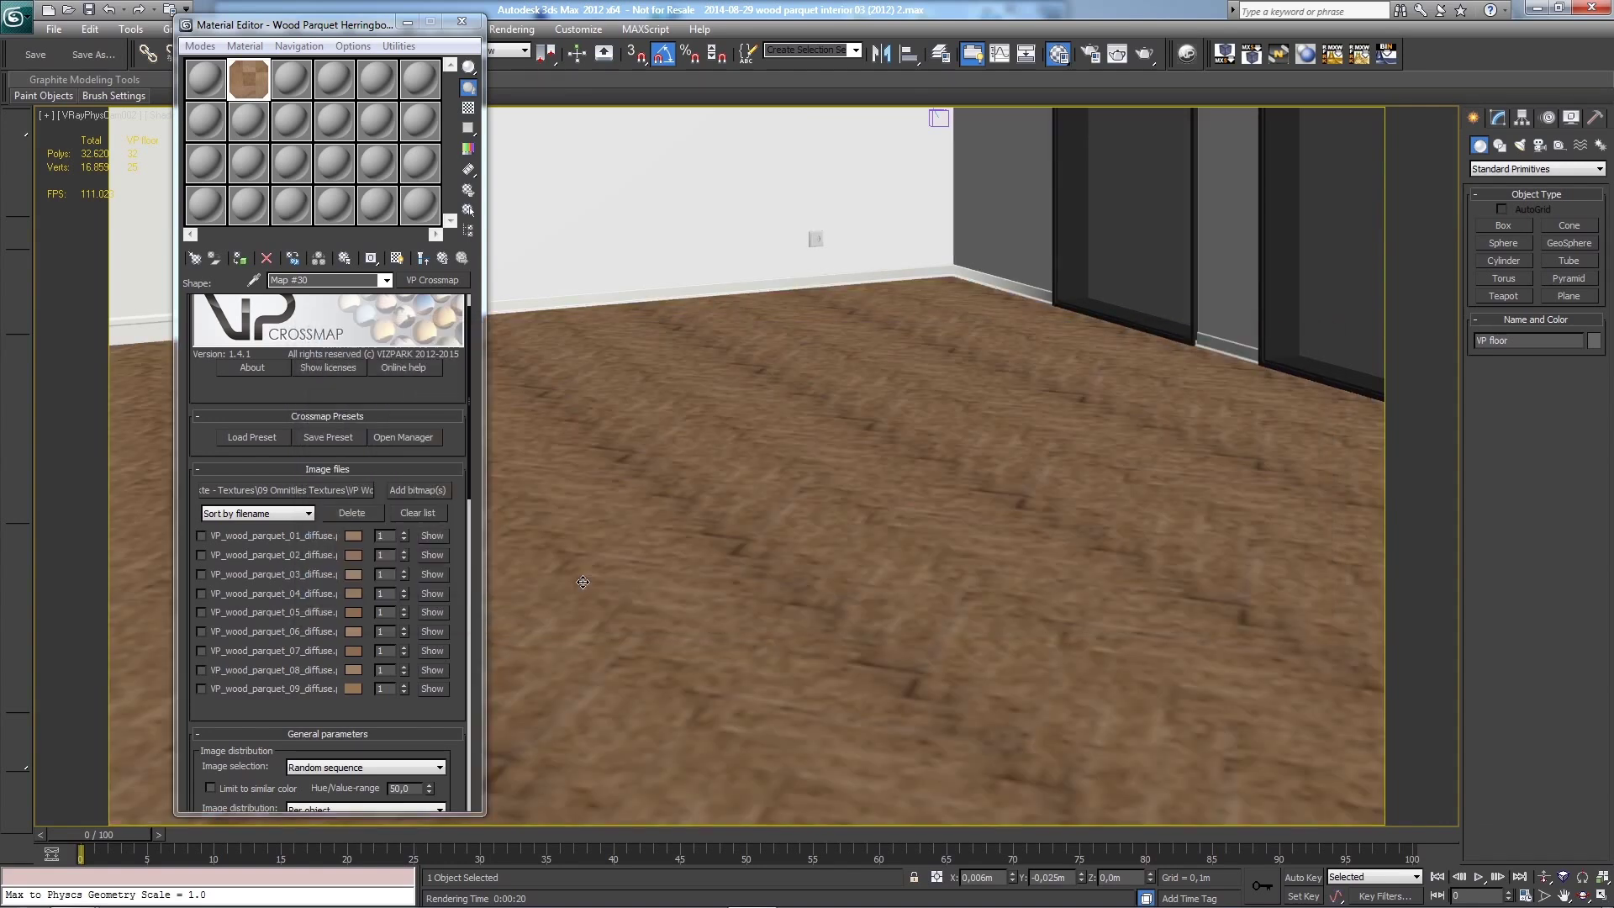
{"action": "left_click", "coordinate": [257, 651]}
{"action": "left_click", "coordinate": [350, 514]}
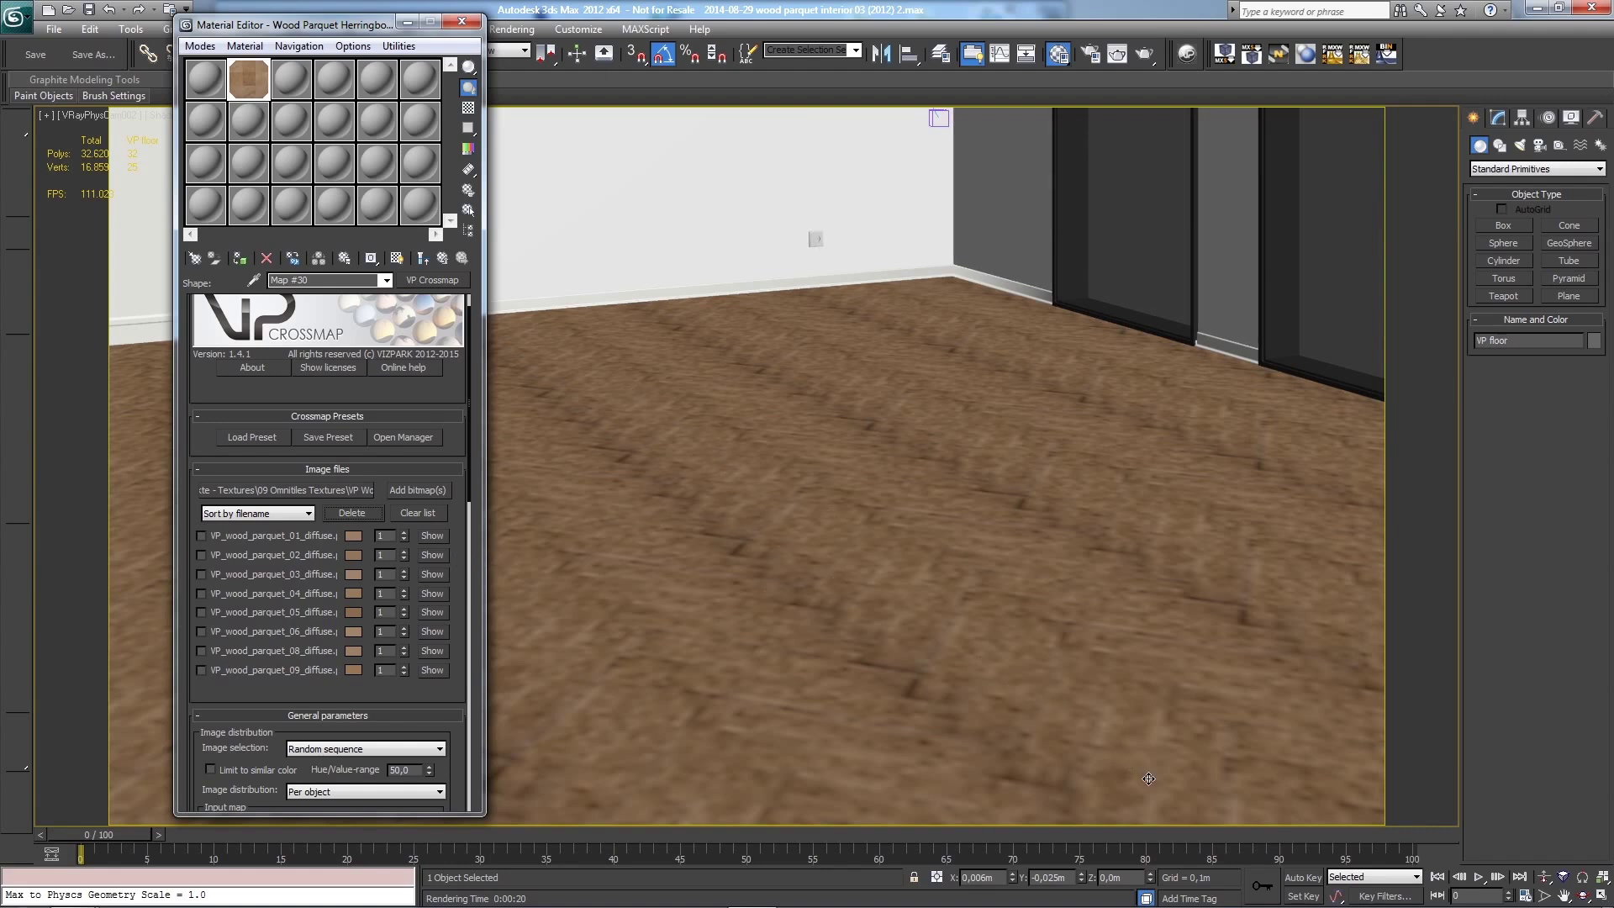
Step: Set the Crossmap image distribution to Use Omnitiles/BerconTiles ID
{"action": "left_click_drag", "start_coordinate": [450, 694], "coordinate": [450, 559]}
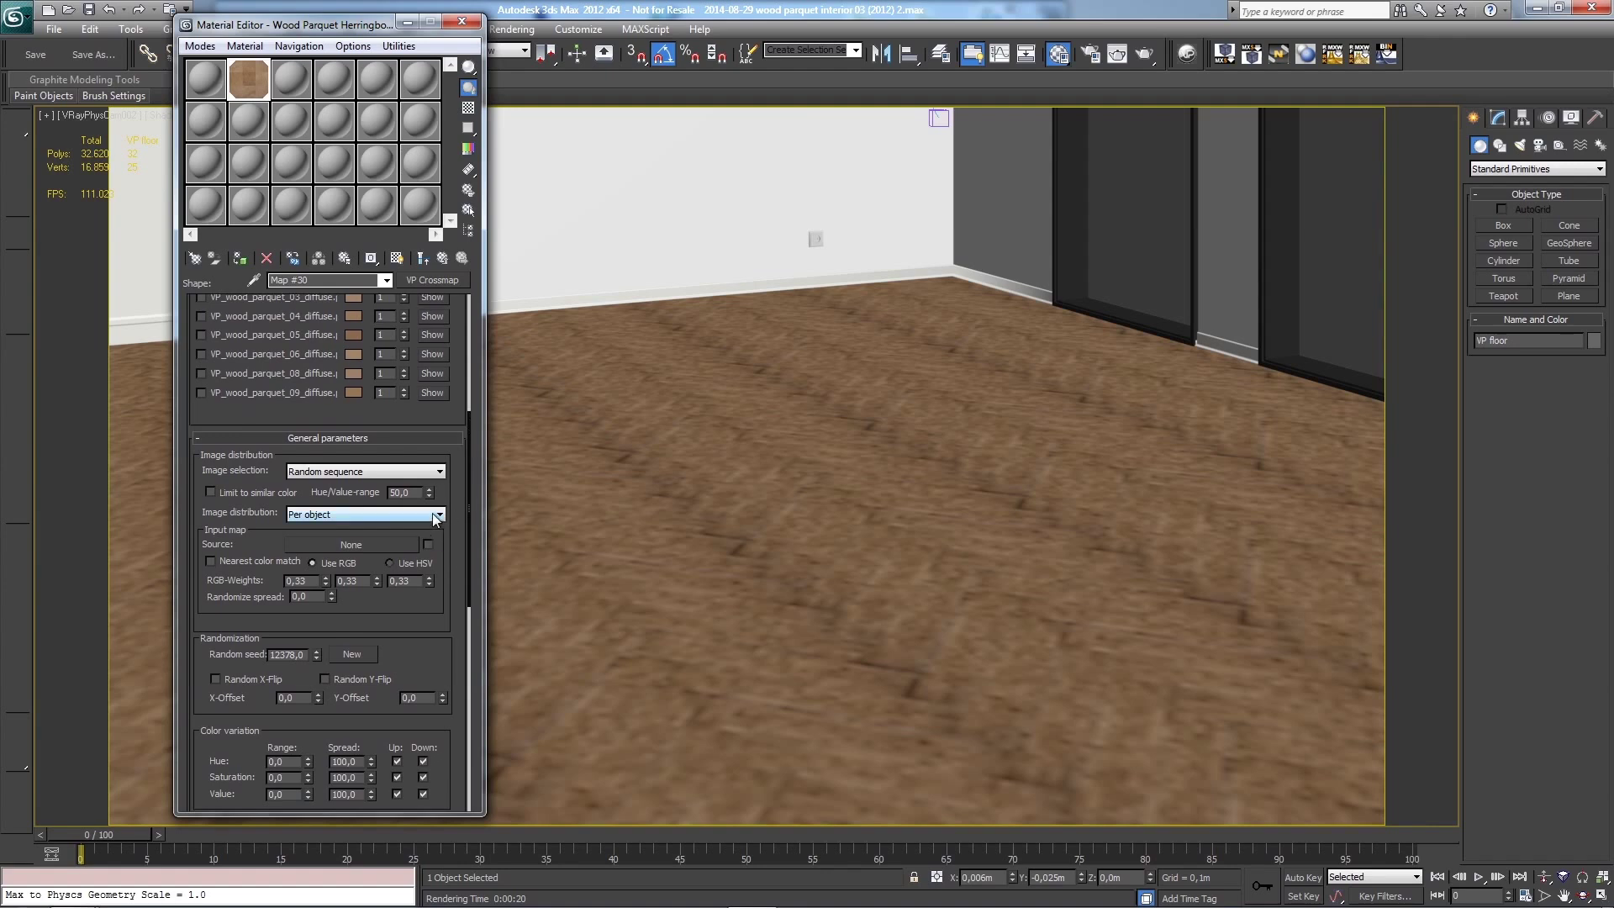
{"action": "left_click", "coordinate": [437, 515]}
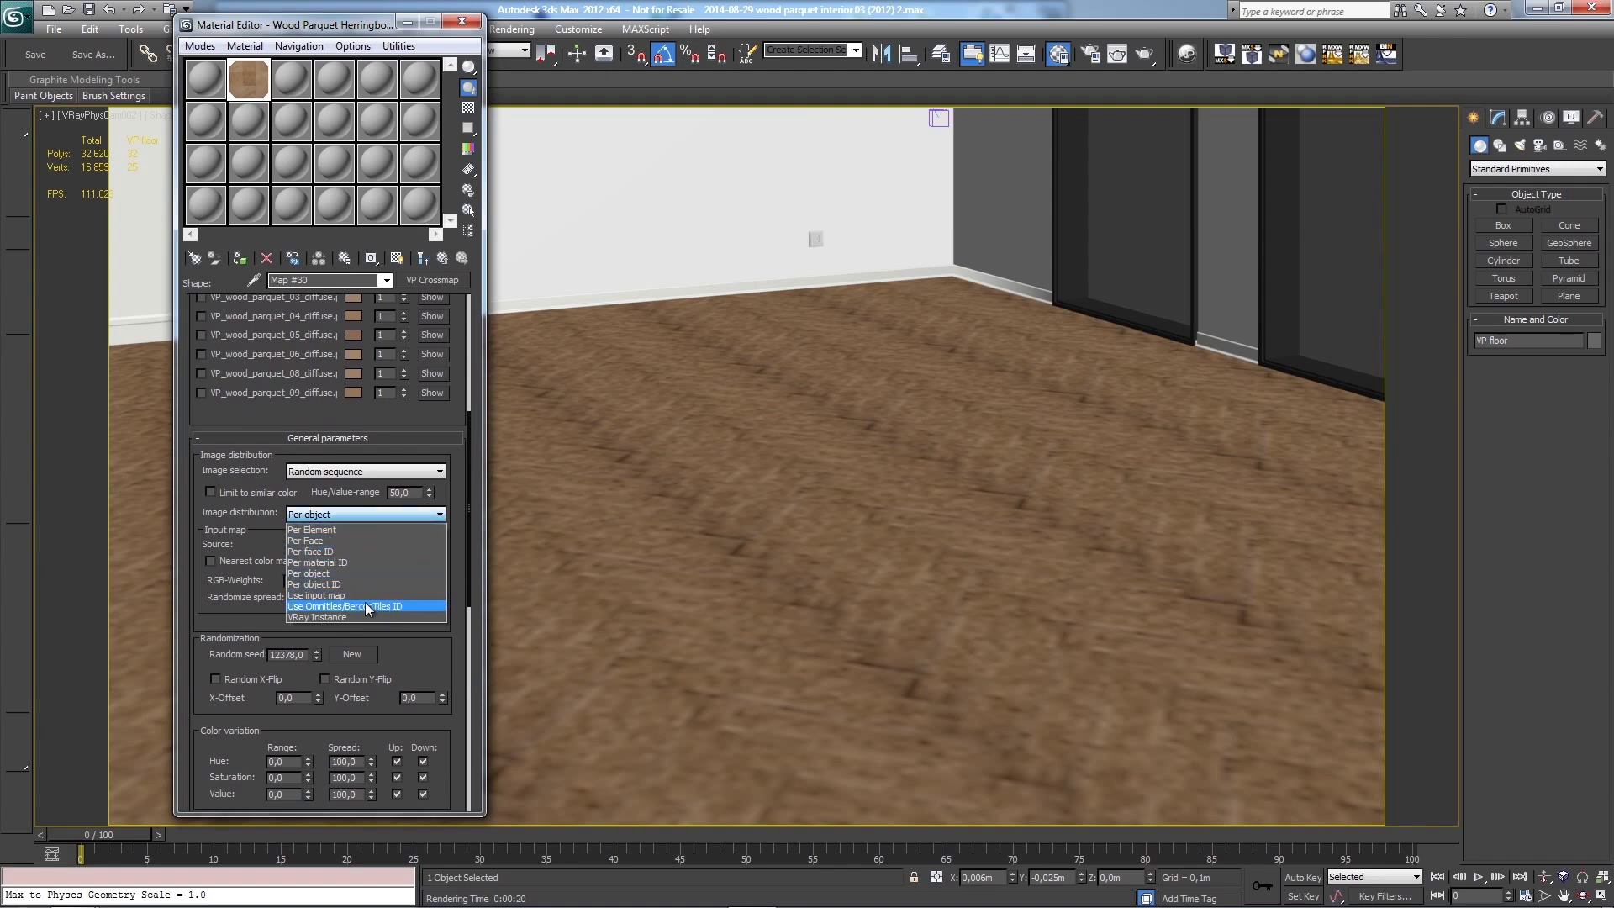
{"action": "left_click", "coordinate": [317, 606]}
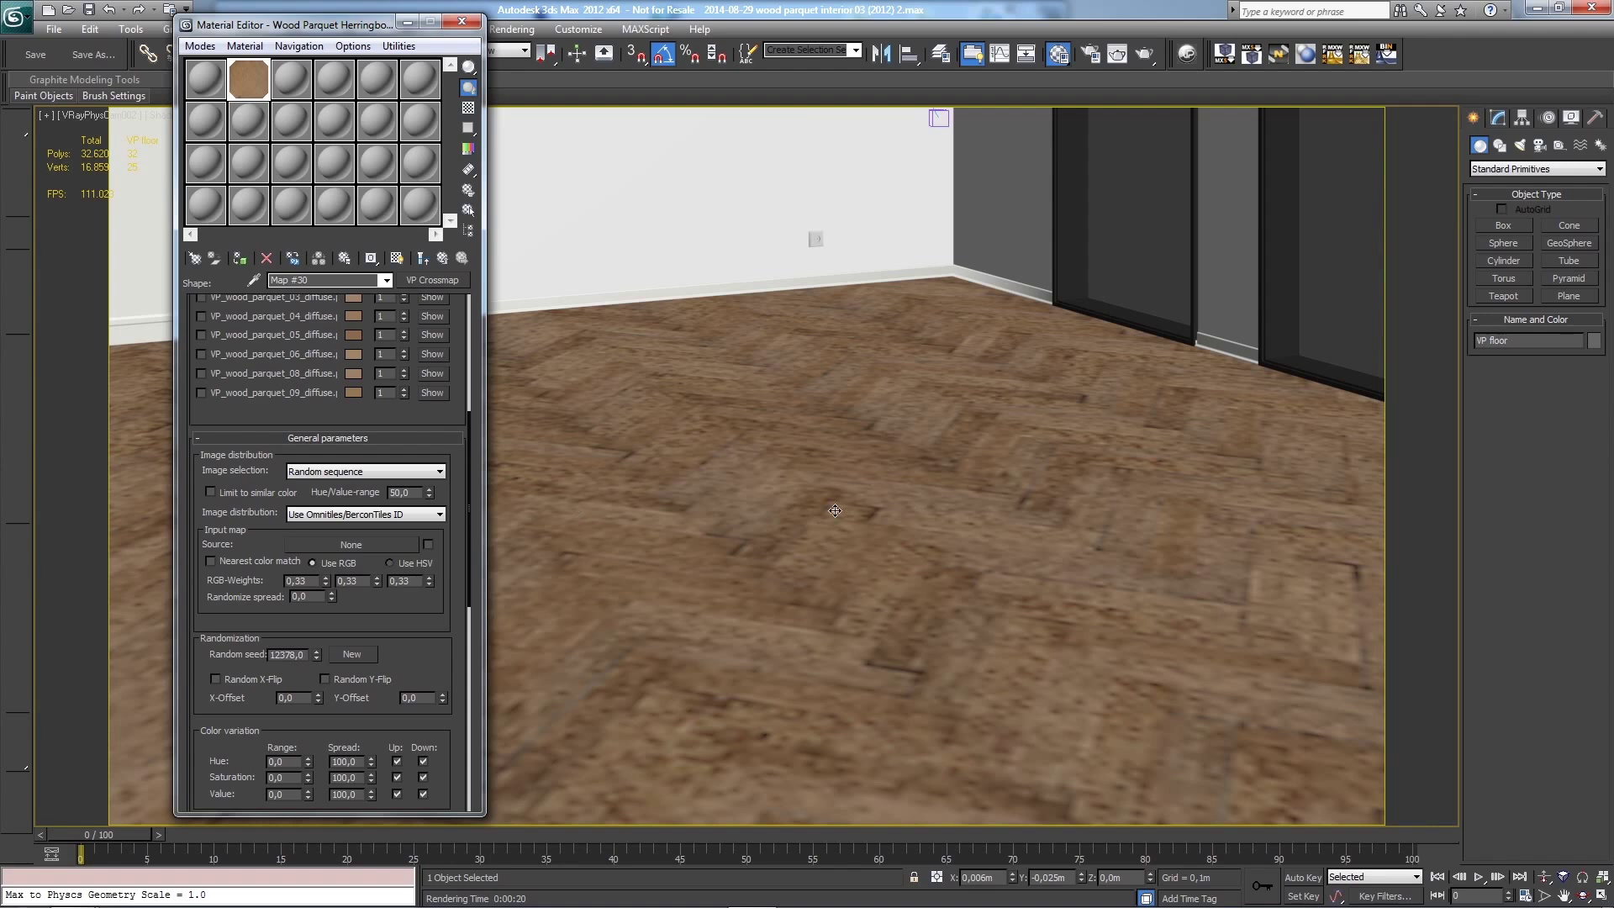
Step: Return to the Omnitiles map and render the camera view of the floor
{"action": "left_click", "coordinate": [444, 260]}
{"action": "scroll", "coordinate": [451, 357], "scroll_direction": "down", "scroll_amount": 2}
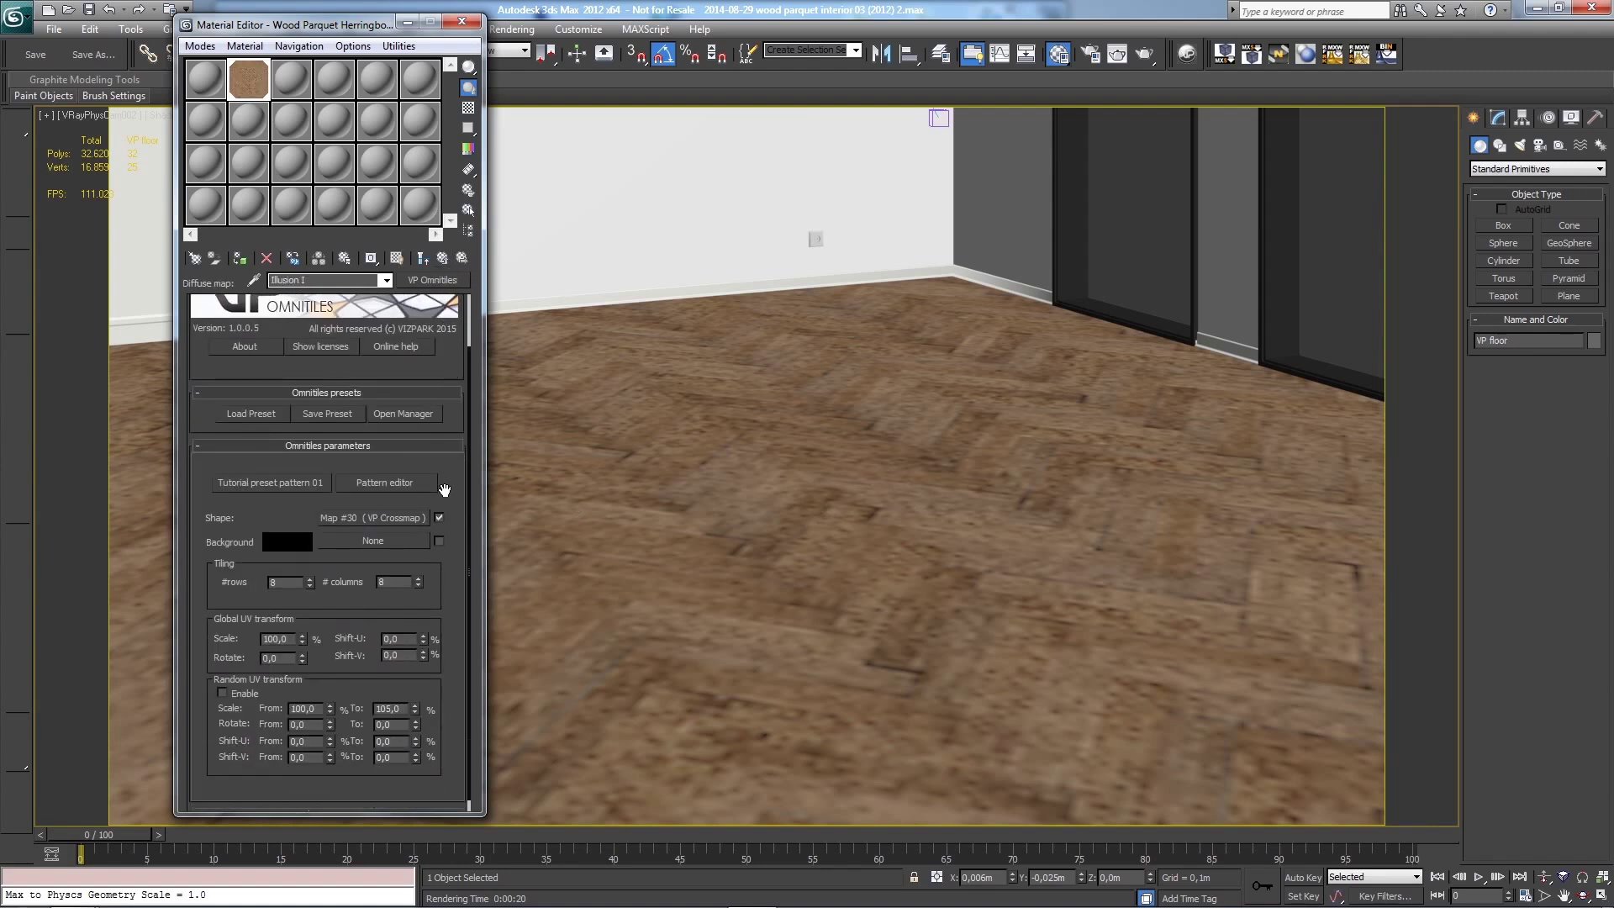
{"action": "left_click", "coordinate": [1147, 55]}
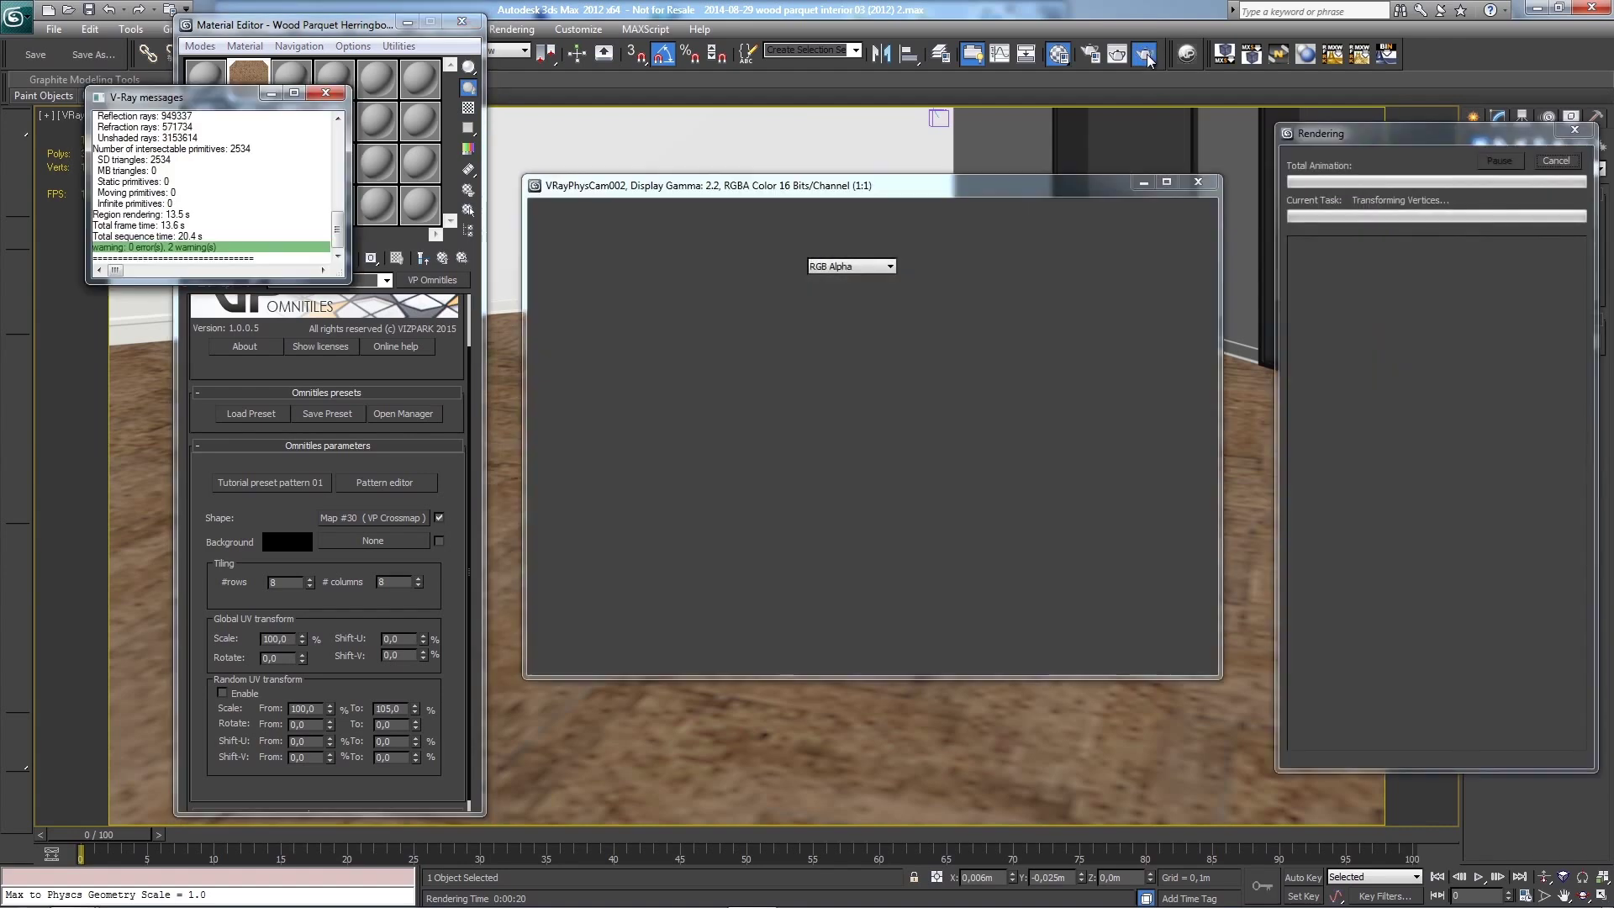